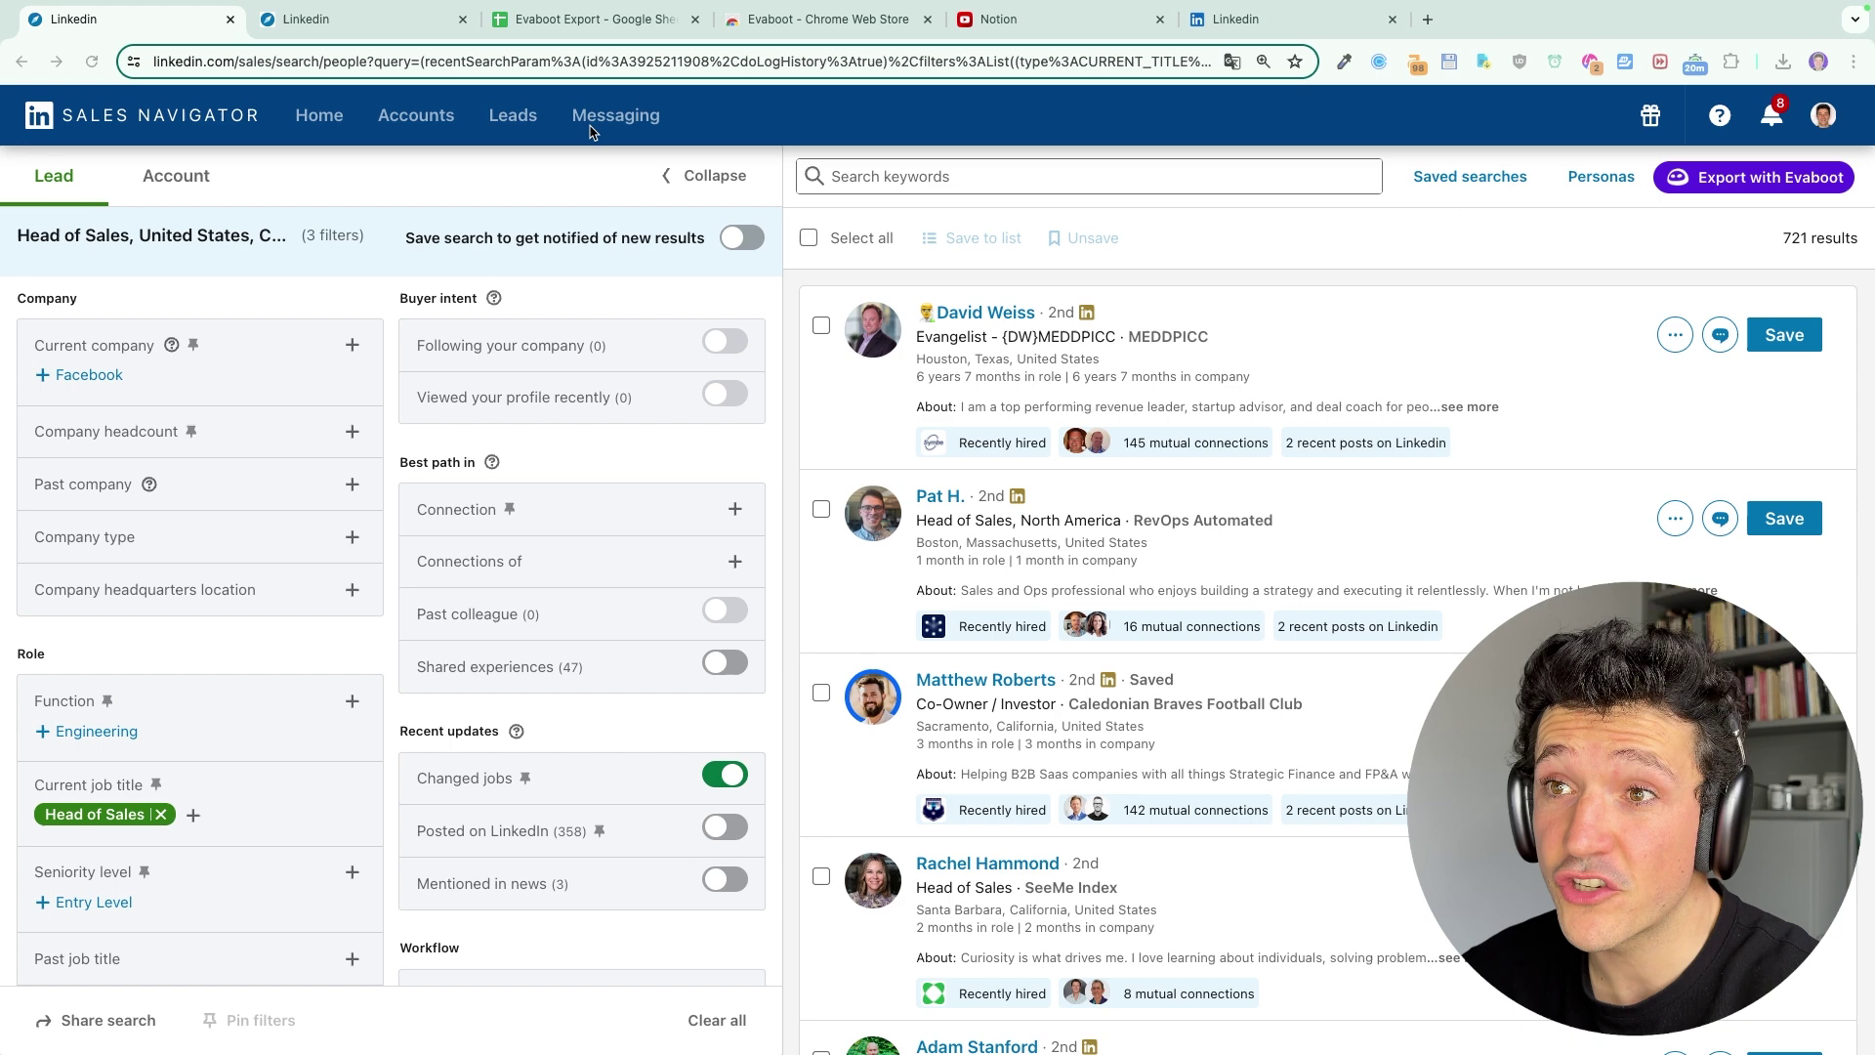
- Show the 66-lead 'Recently Accepted Connections and InMails' list, glancing at the Sheets and Web Store tabs
{"action": "left_click", "coordinate": [372, 26]}
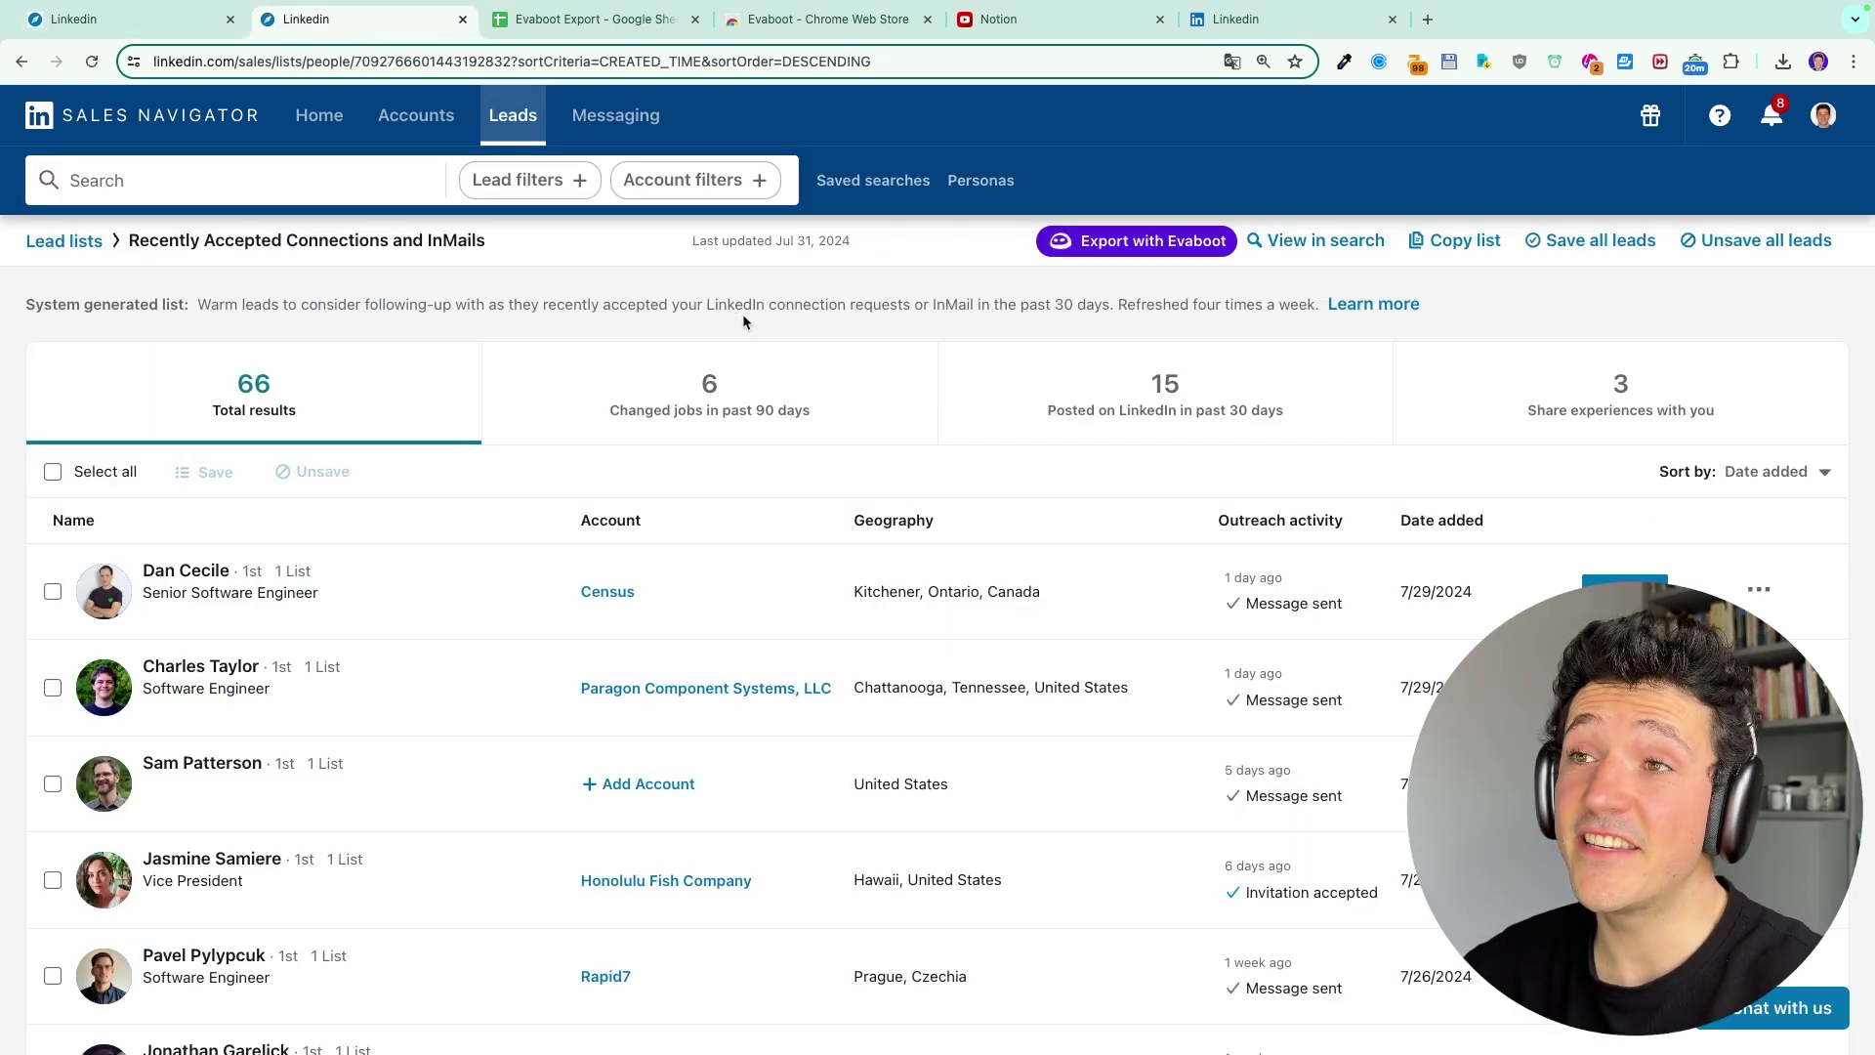
{"action": "left_click", "coordinate": [636, 24]}
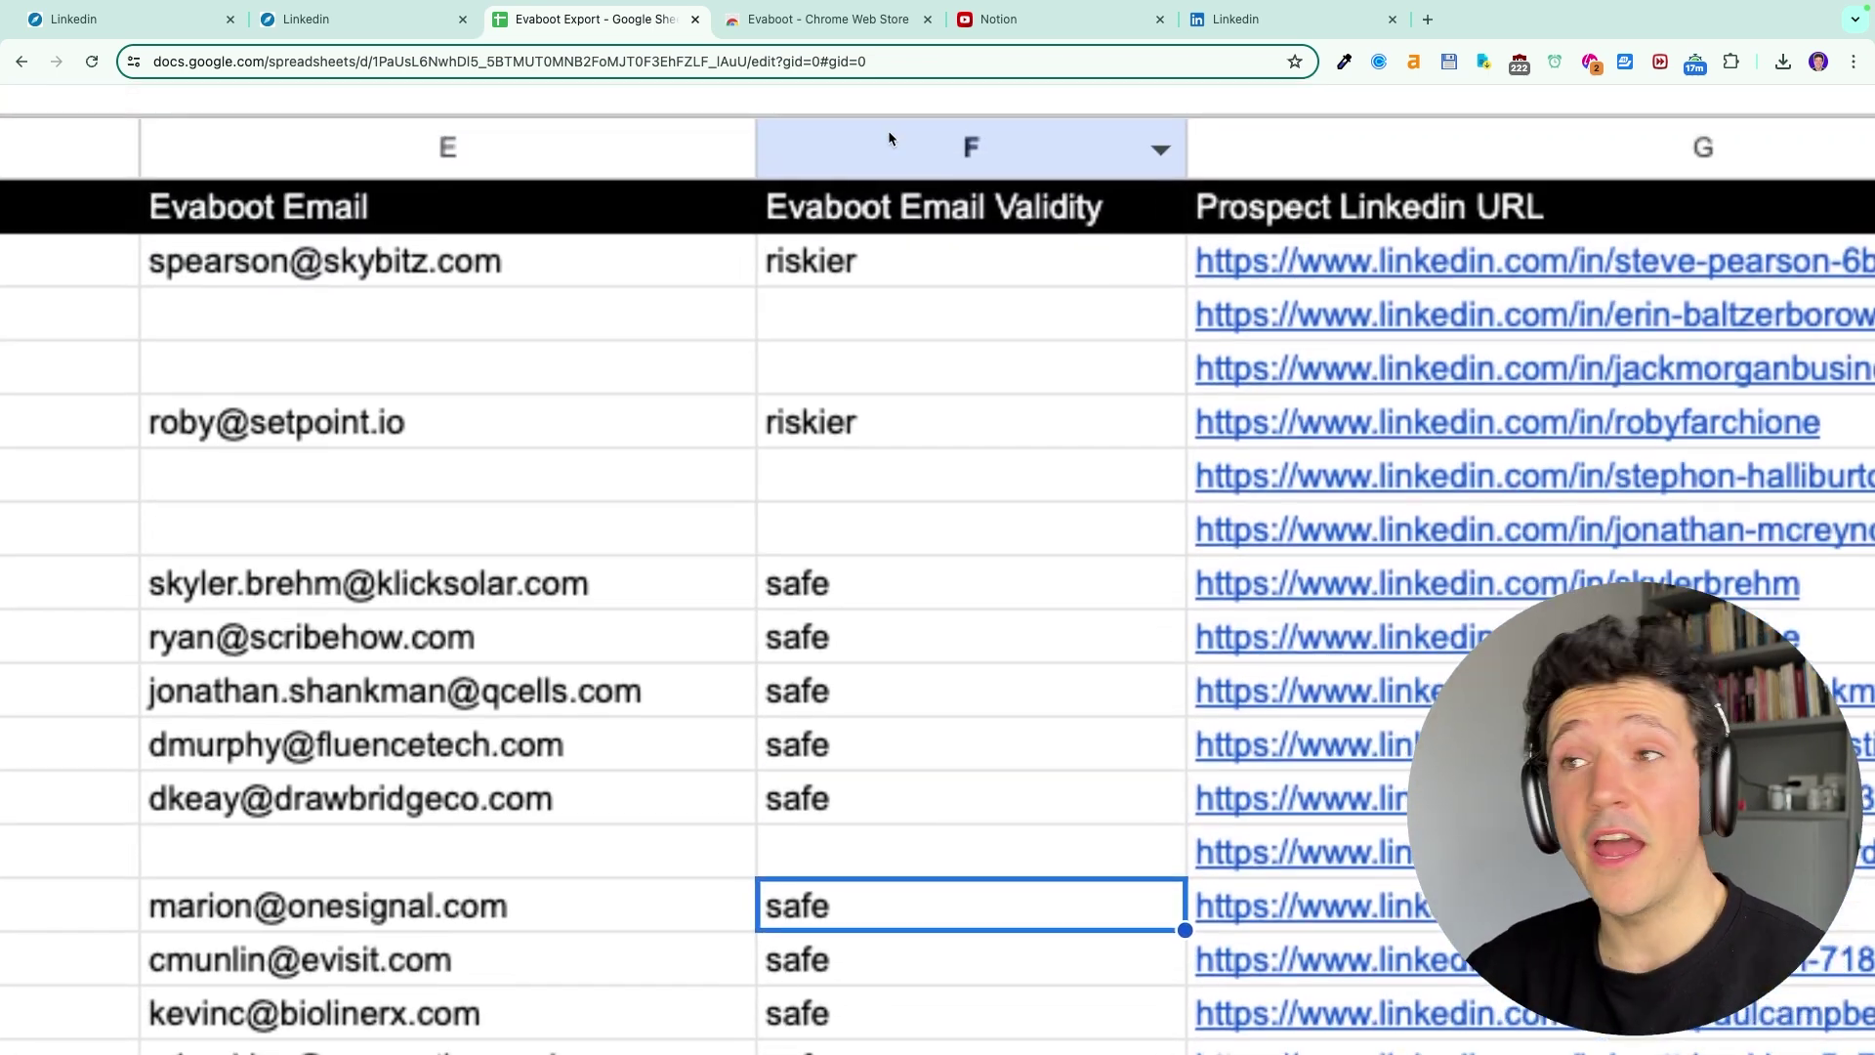
{"action": "left_click", "coordinate": [829, 19]}
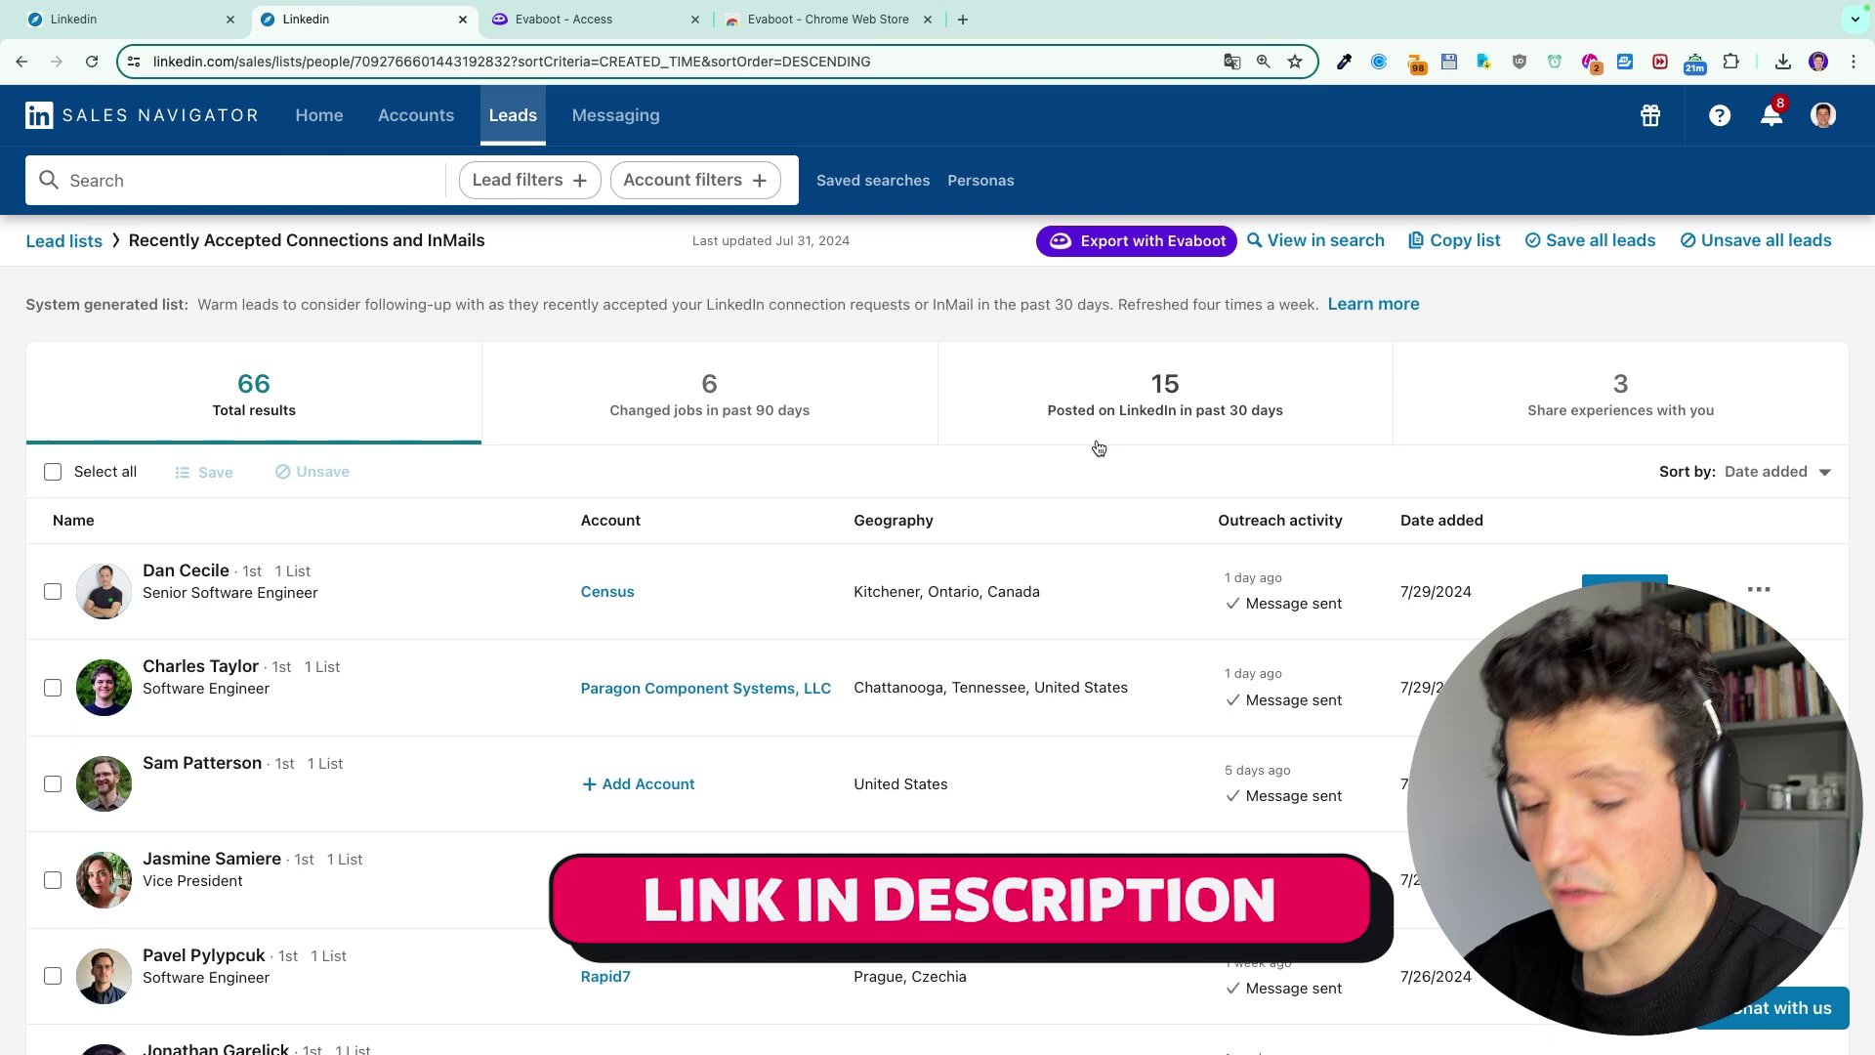
- Add the Evaboot extension to Chrome from its Web Store page and confirm the permission prompt
{"action": "left_click", "coordinate": [574, 20]}
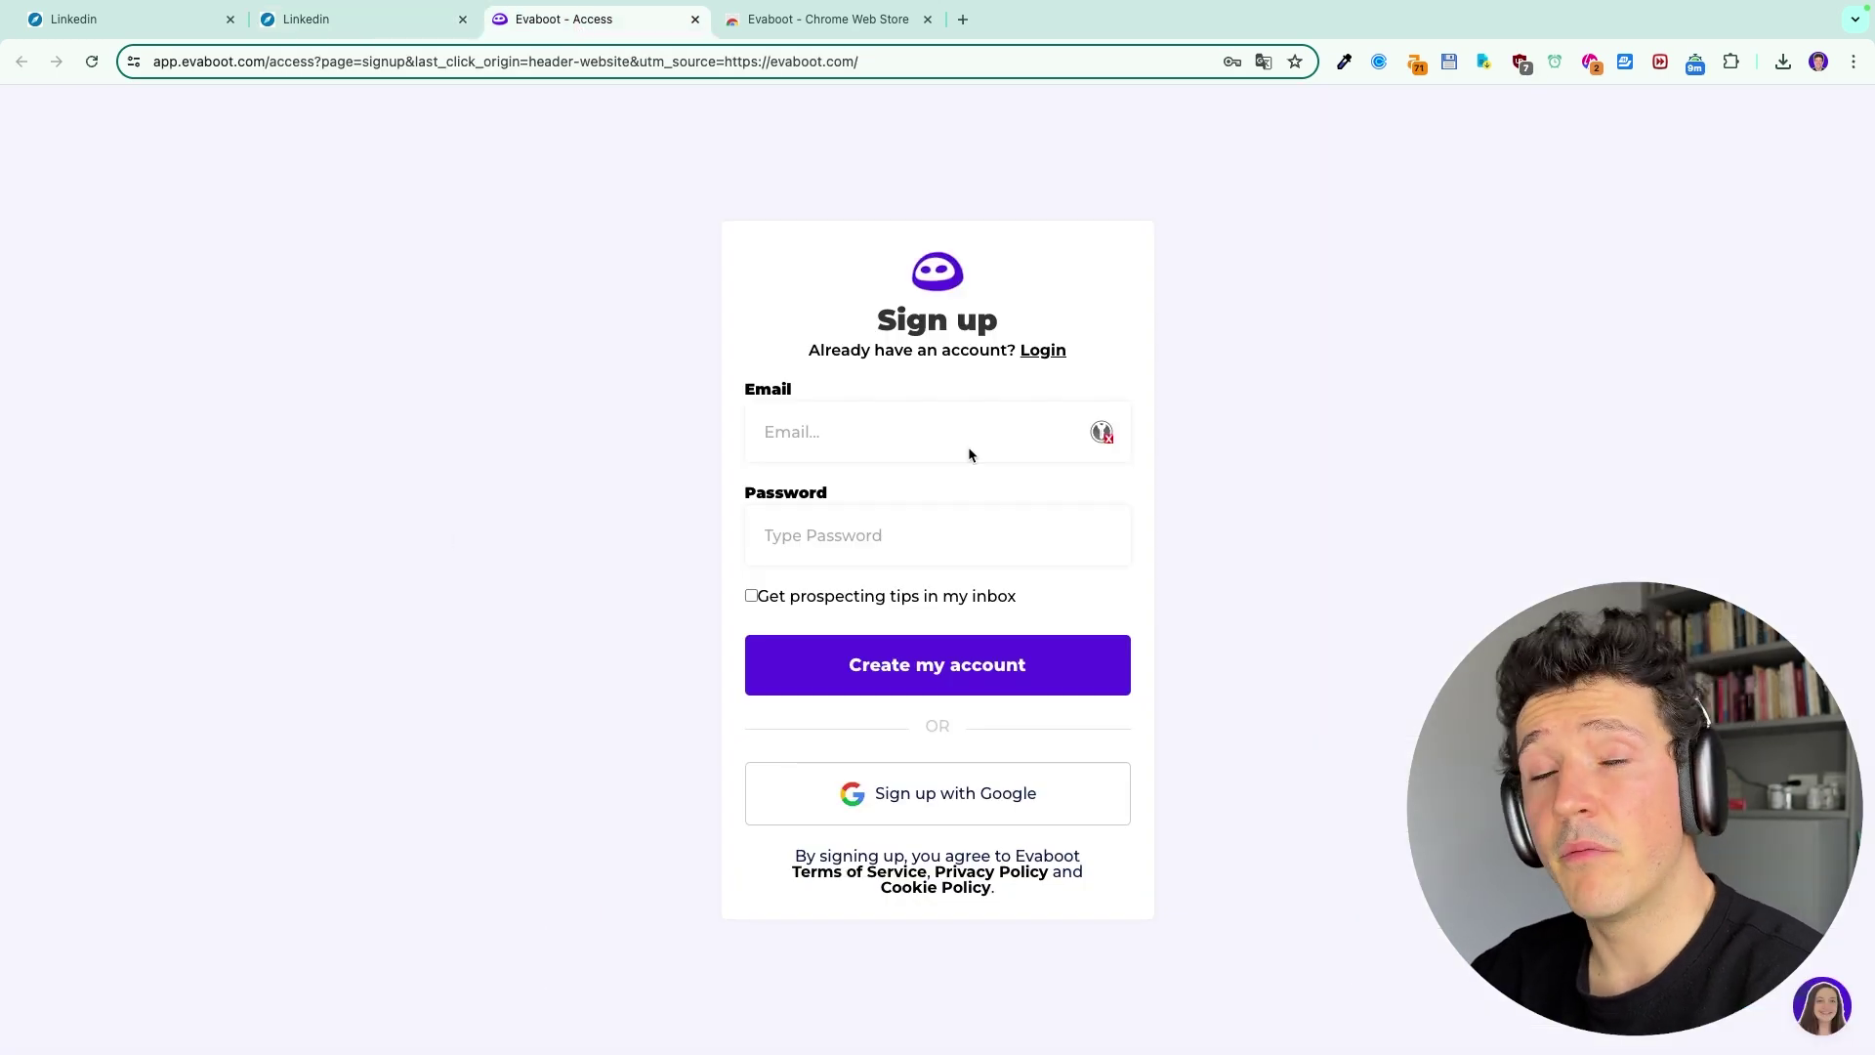
{"action": "left_click", "coordinate": [837, 28]}
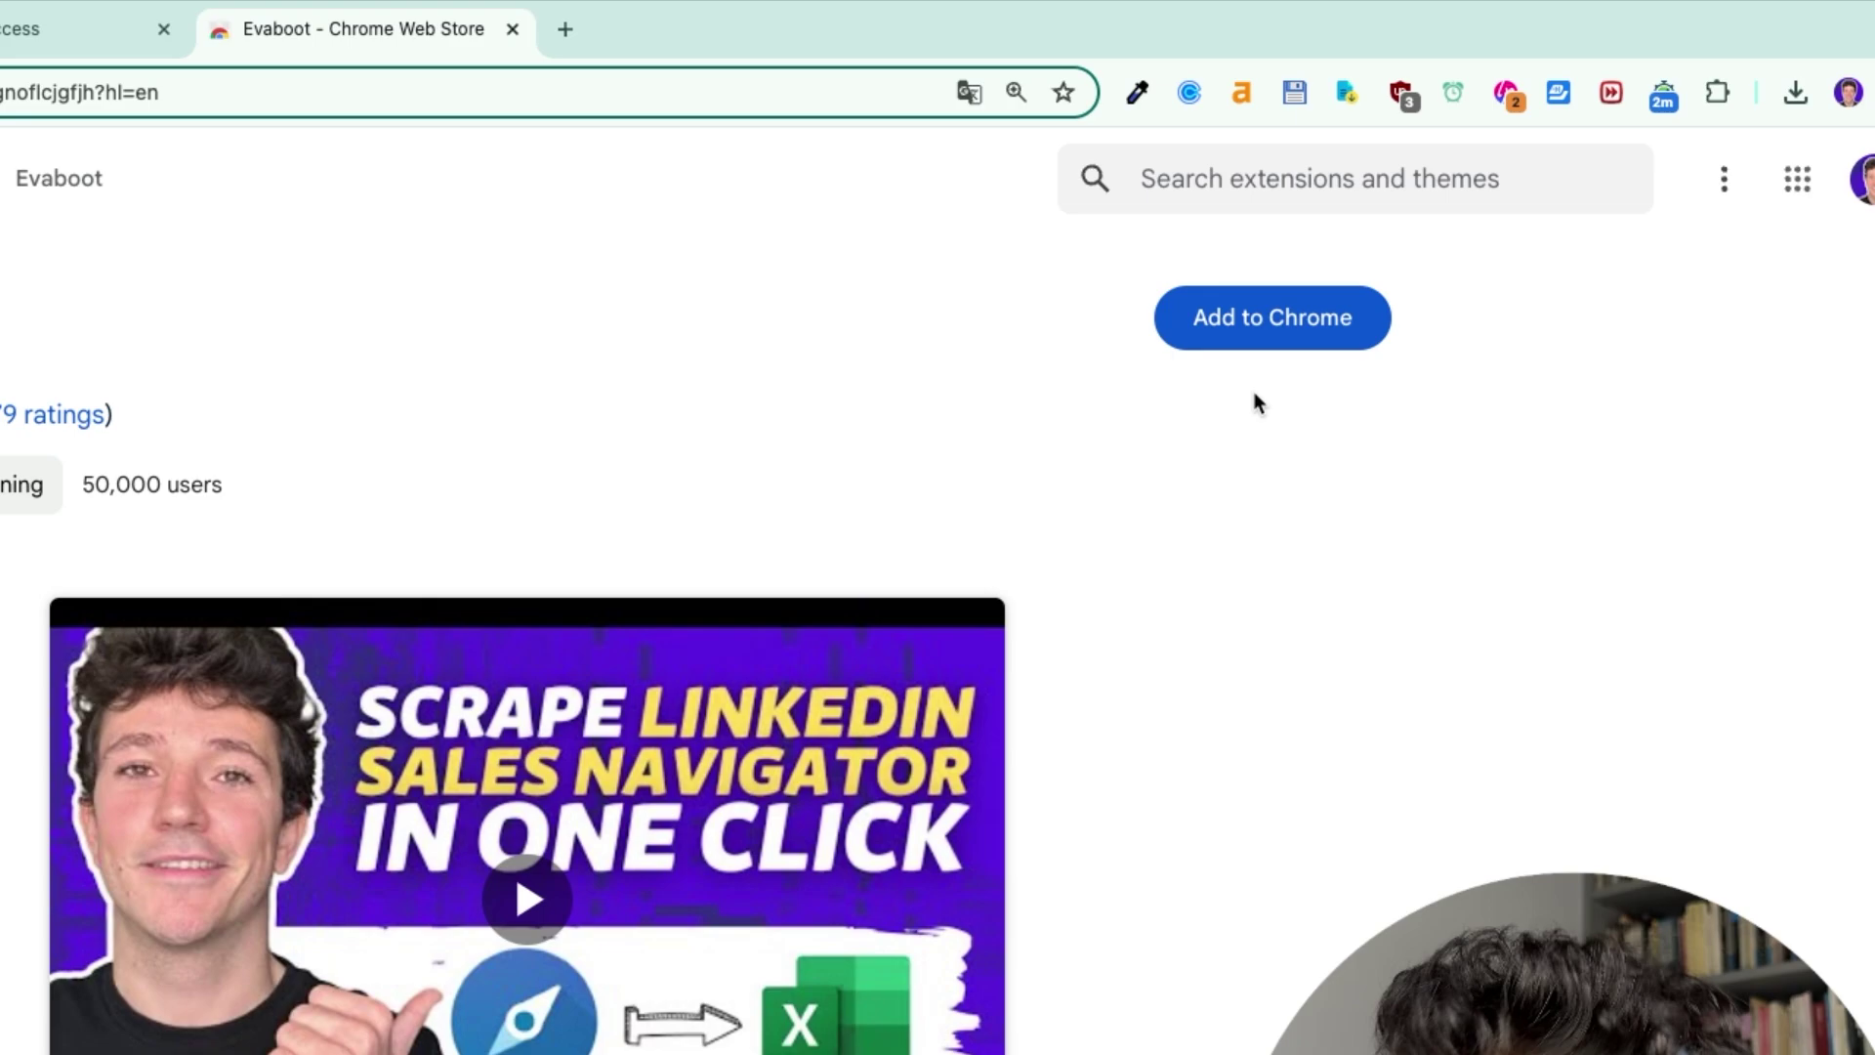
{"action": "left_click", "coordinate": [1328, 337]}
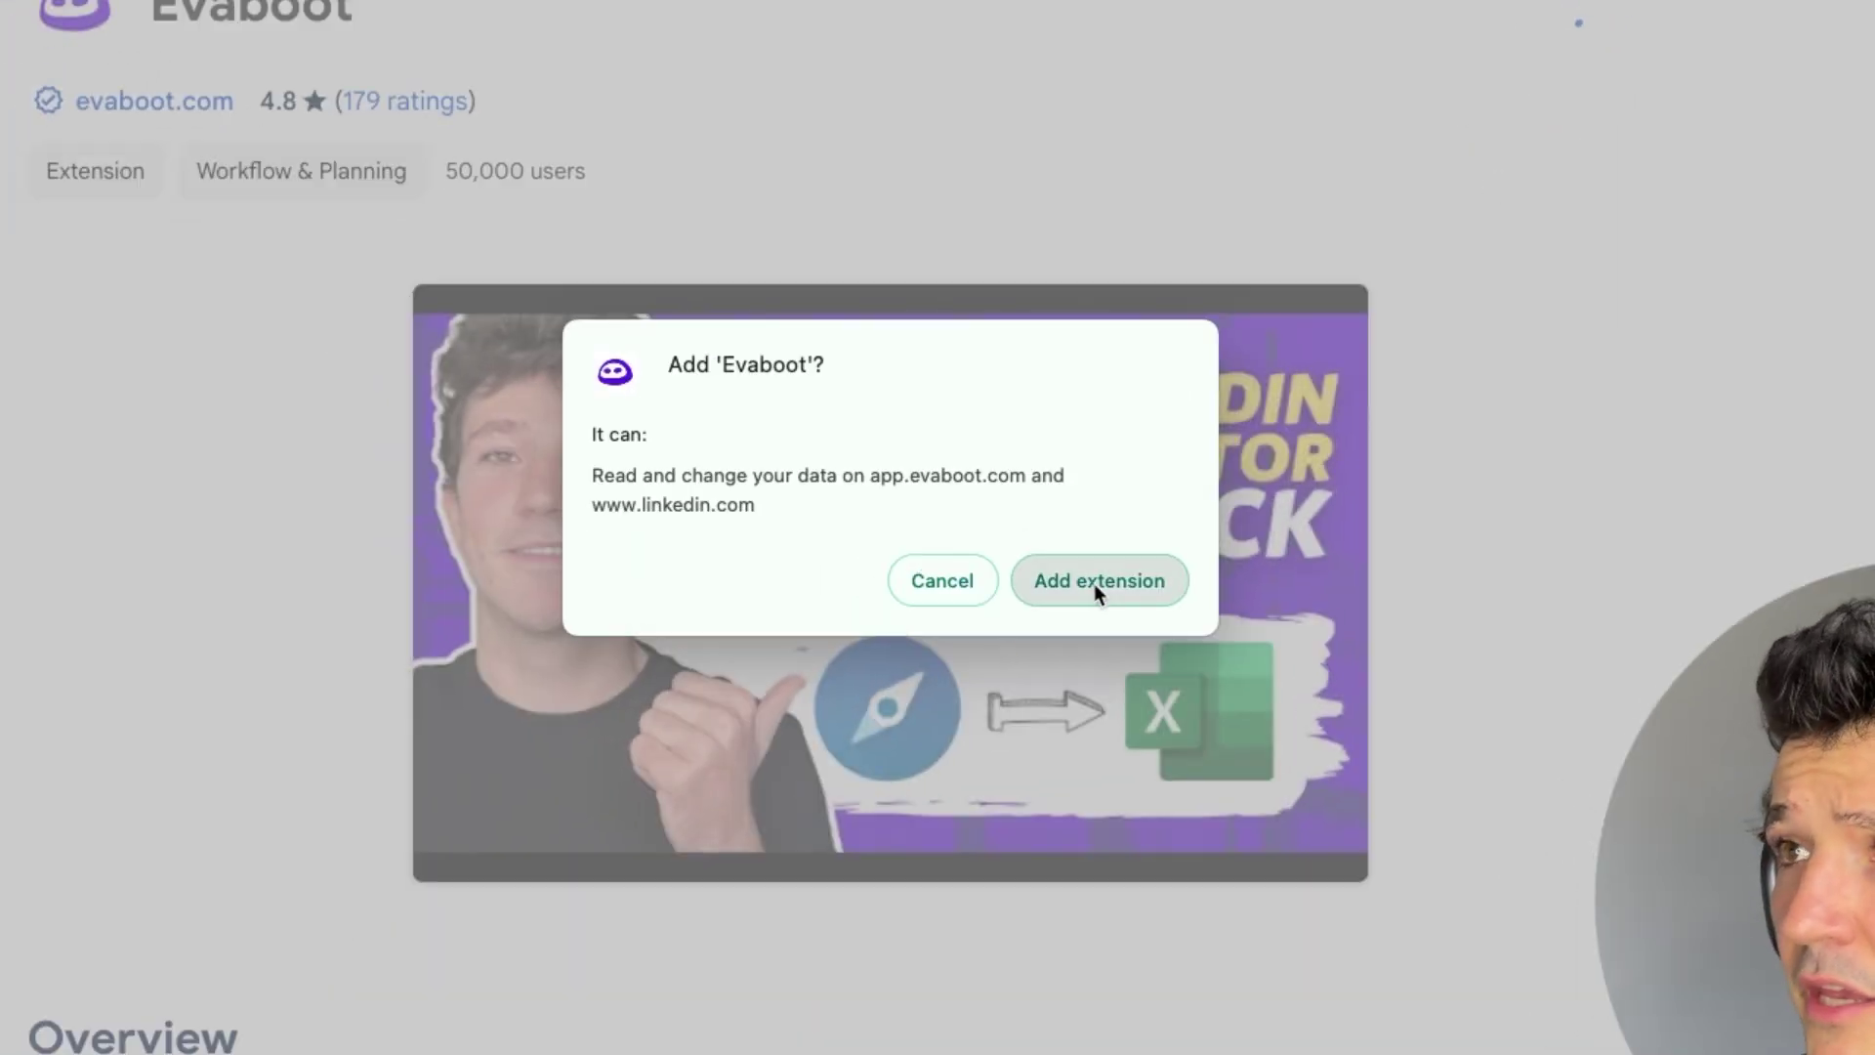
{"action": "left_click", "coordinate": [1093, 583]}
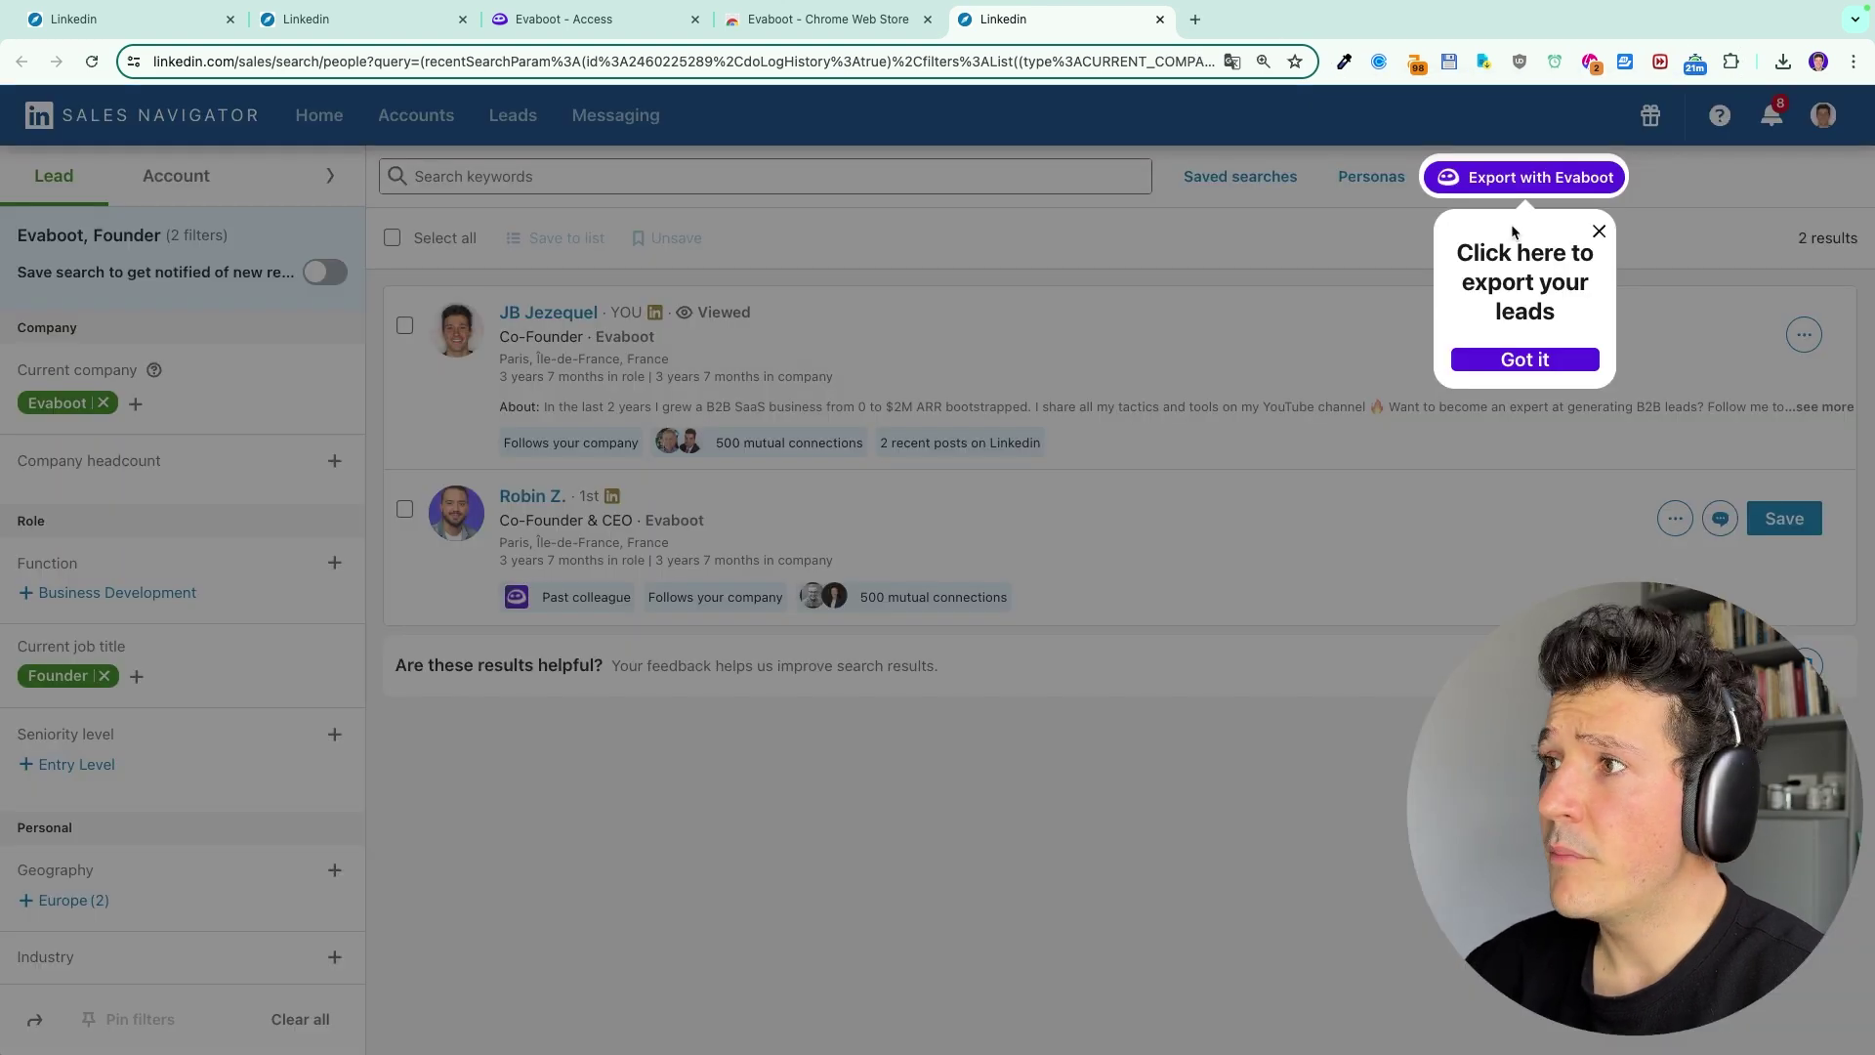
- Dismiss the export tip and send the 722-result Head of Sales search to Evaboot
{"action": "left_click", "coordinate": [1584, 368]}
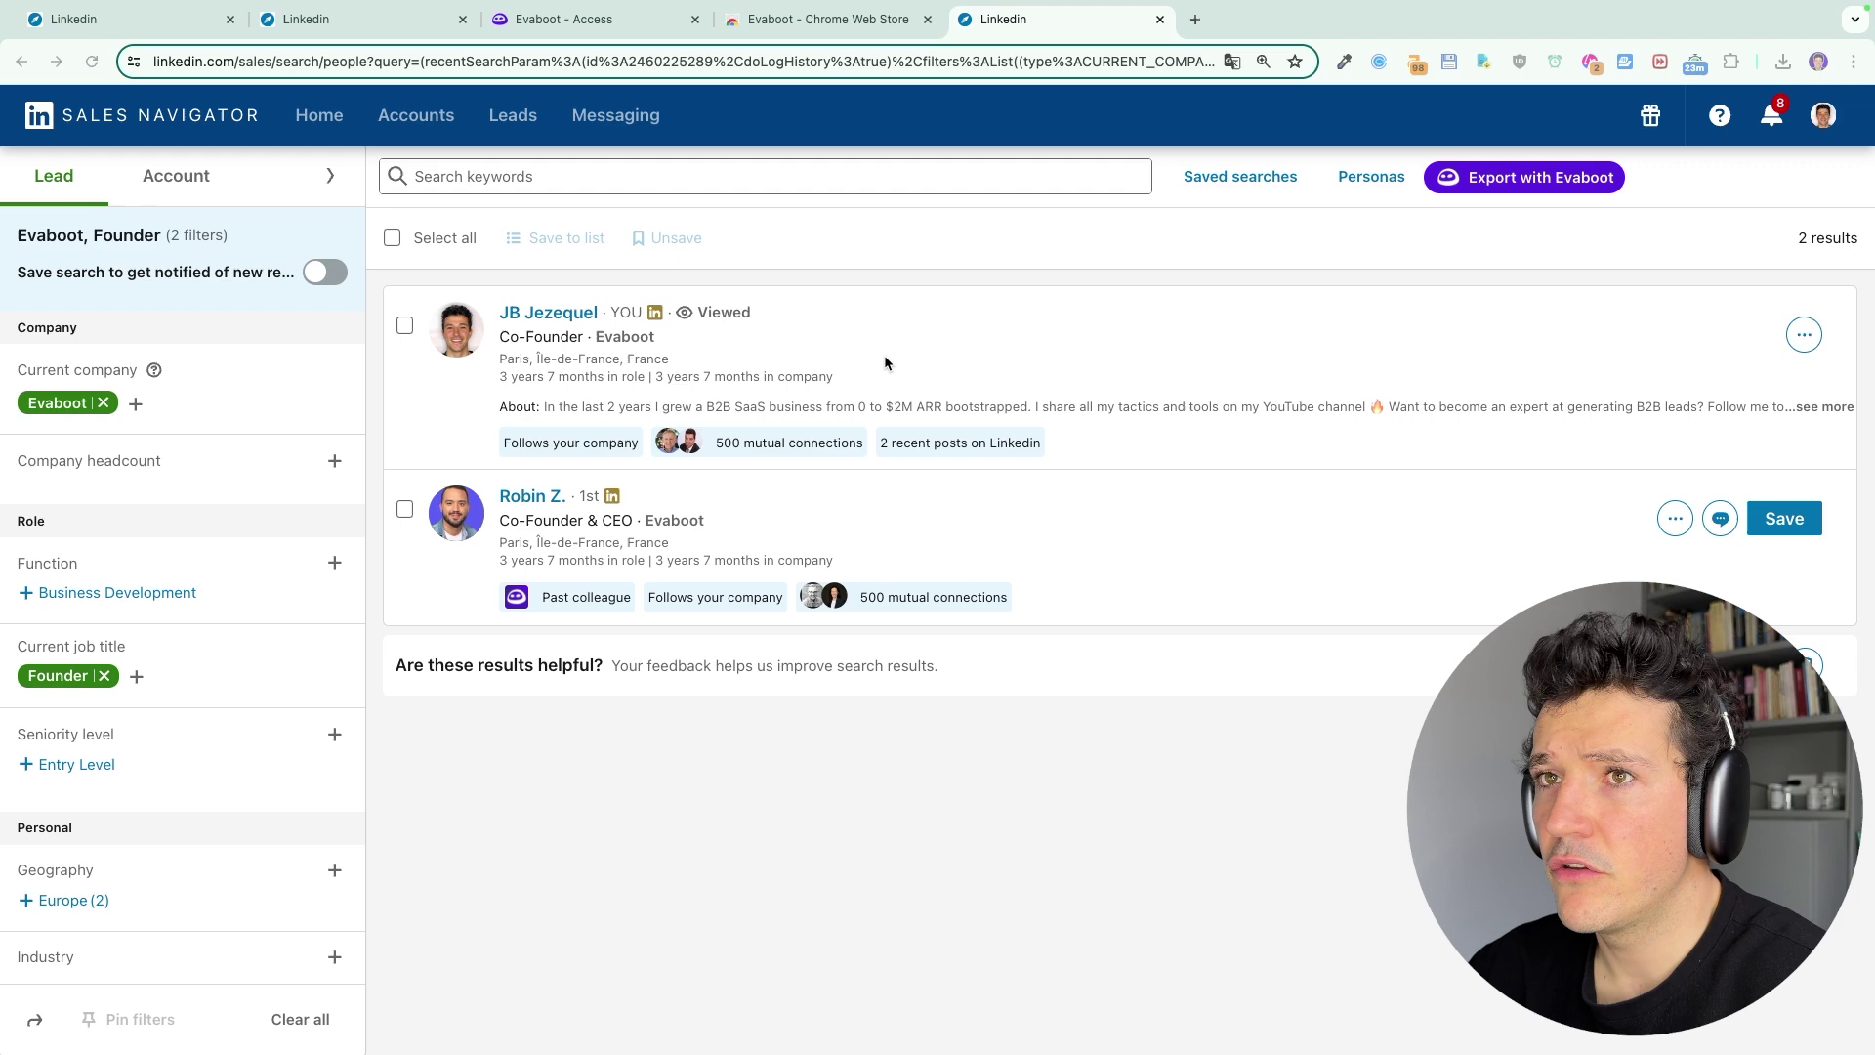
{"action": "left_click", "coordinate": [147, 34]}
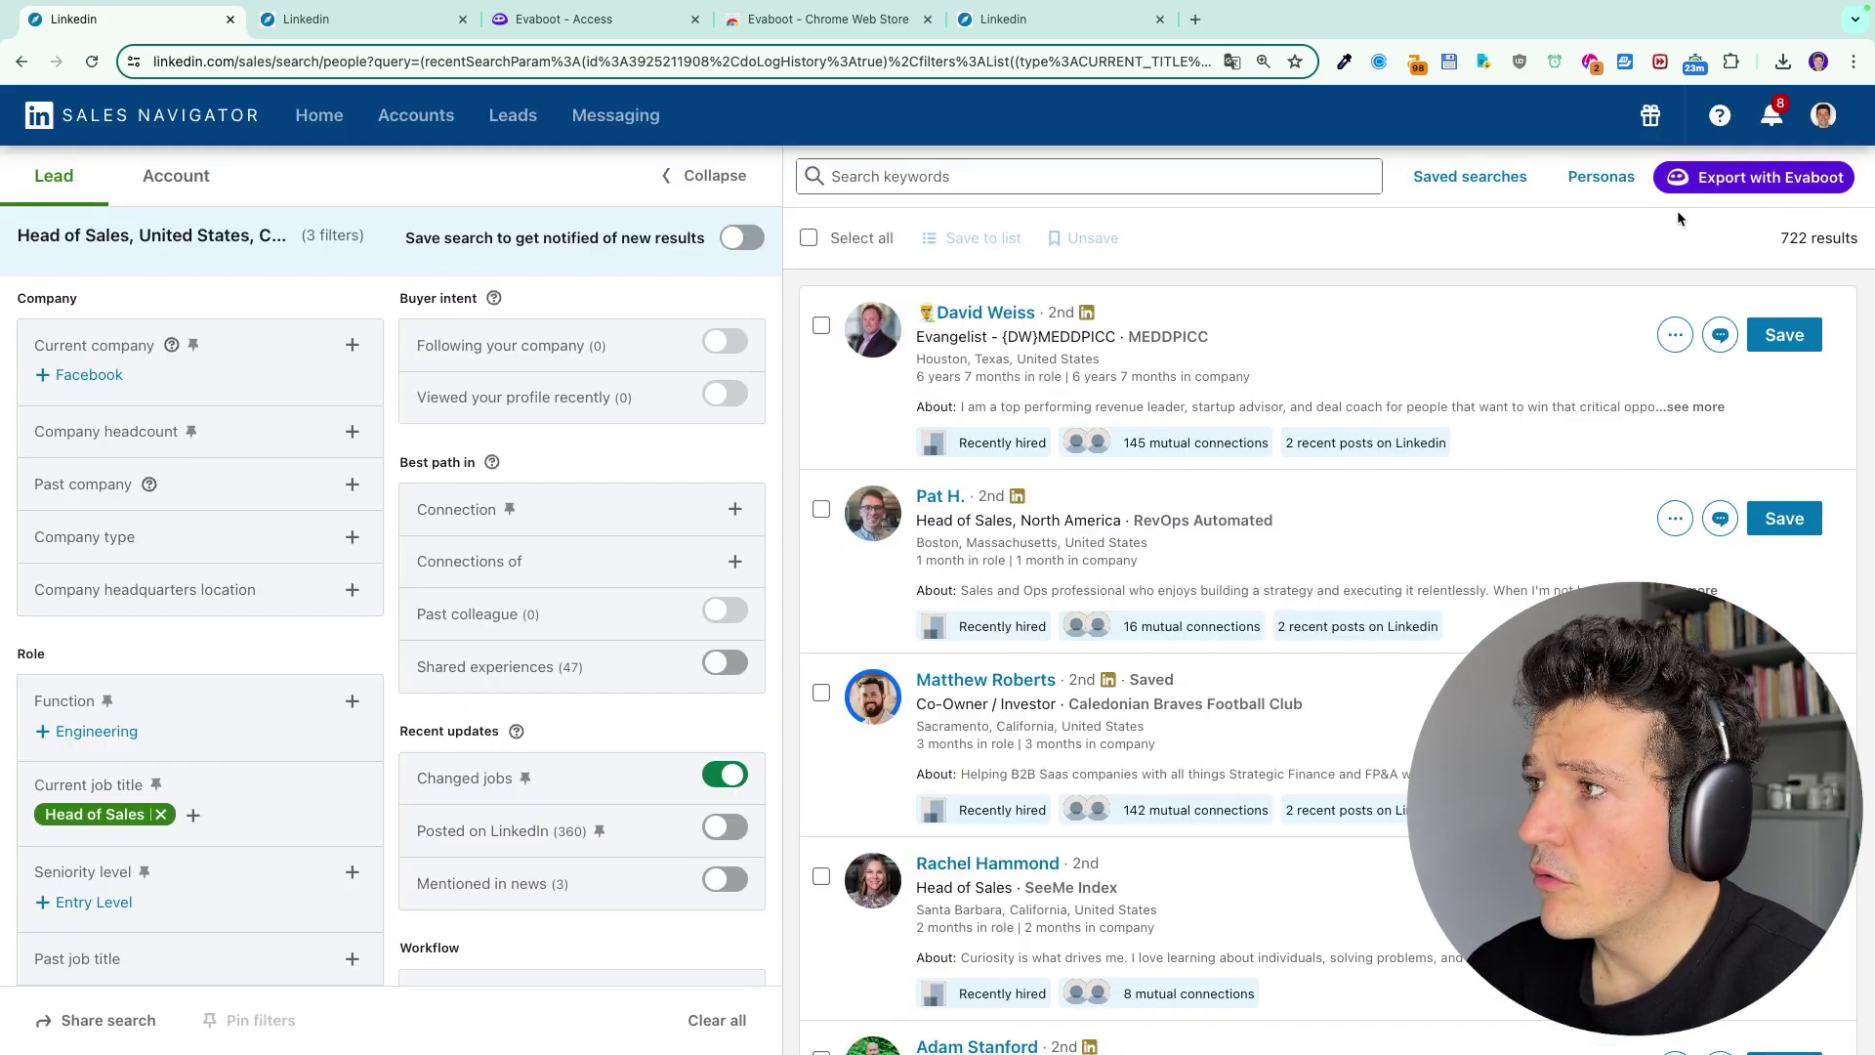
{"action": "left_click", "coordinate": [1778, 178]}
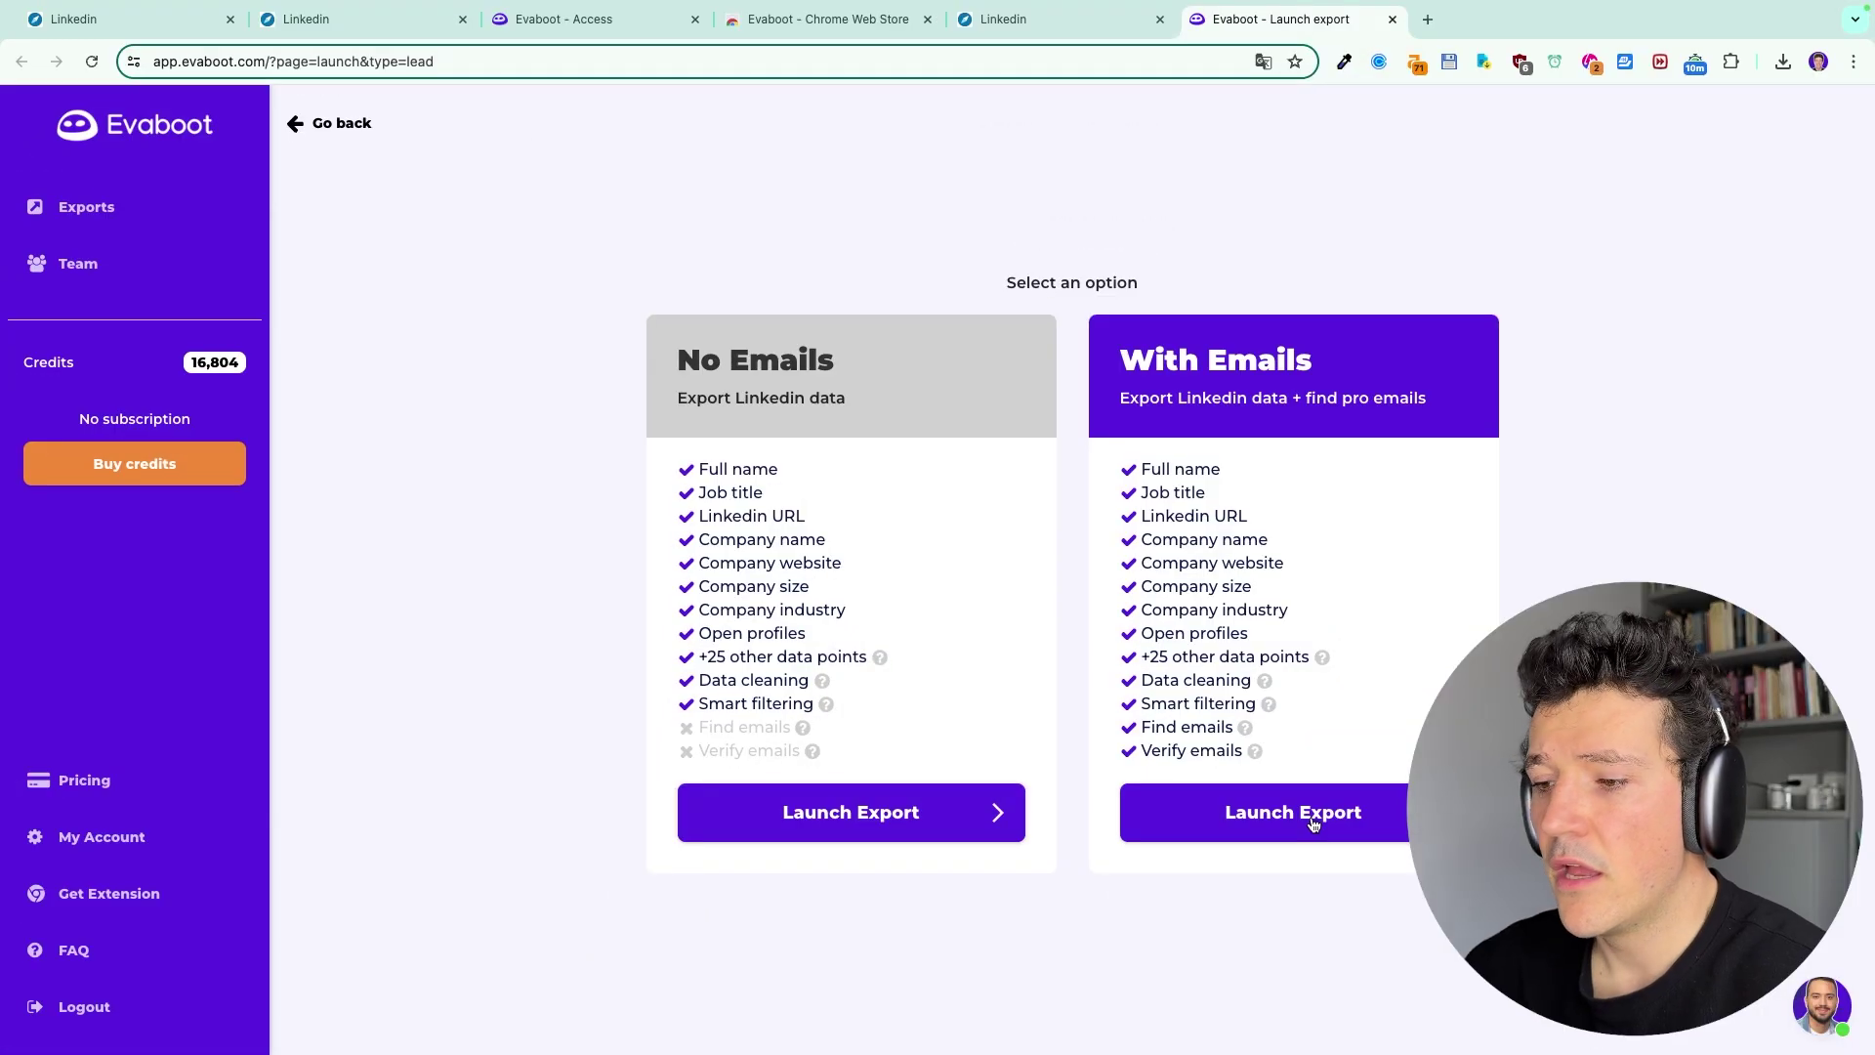
- Launch a With Emails export named 'Sales Navigator Export' for all 722 leads
{"action": "left_click", "coordinate": [1313, 821]}
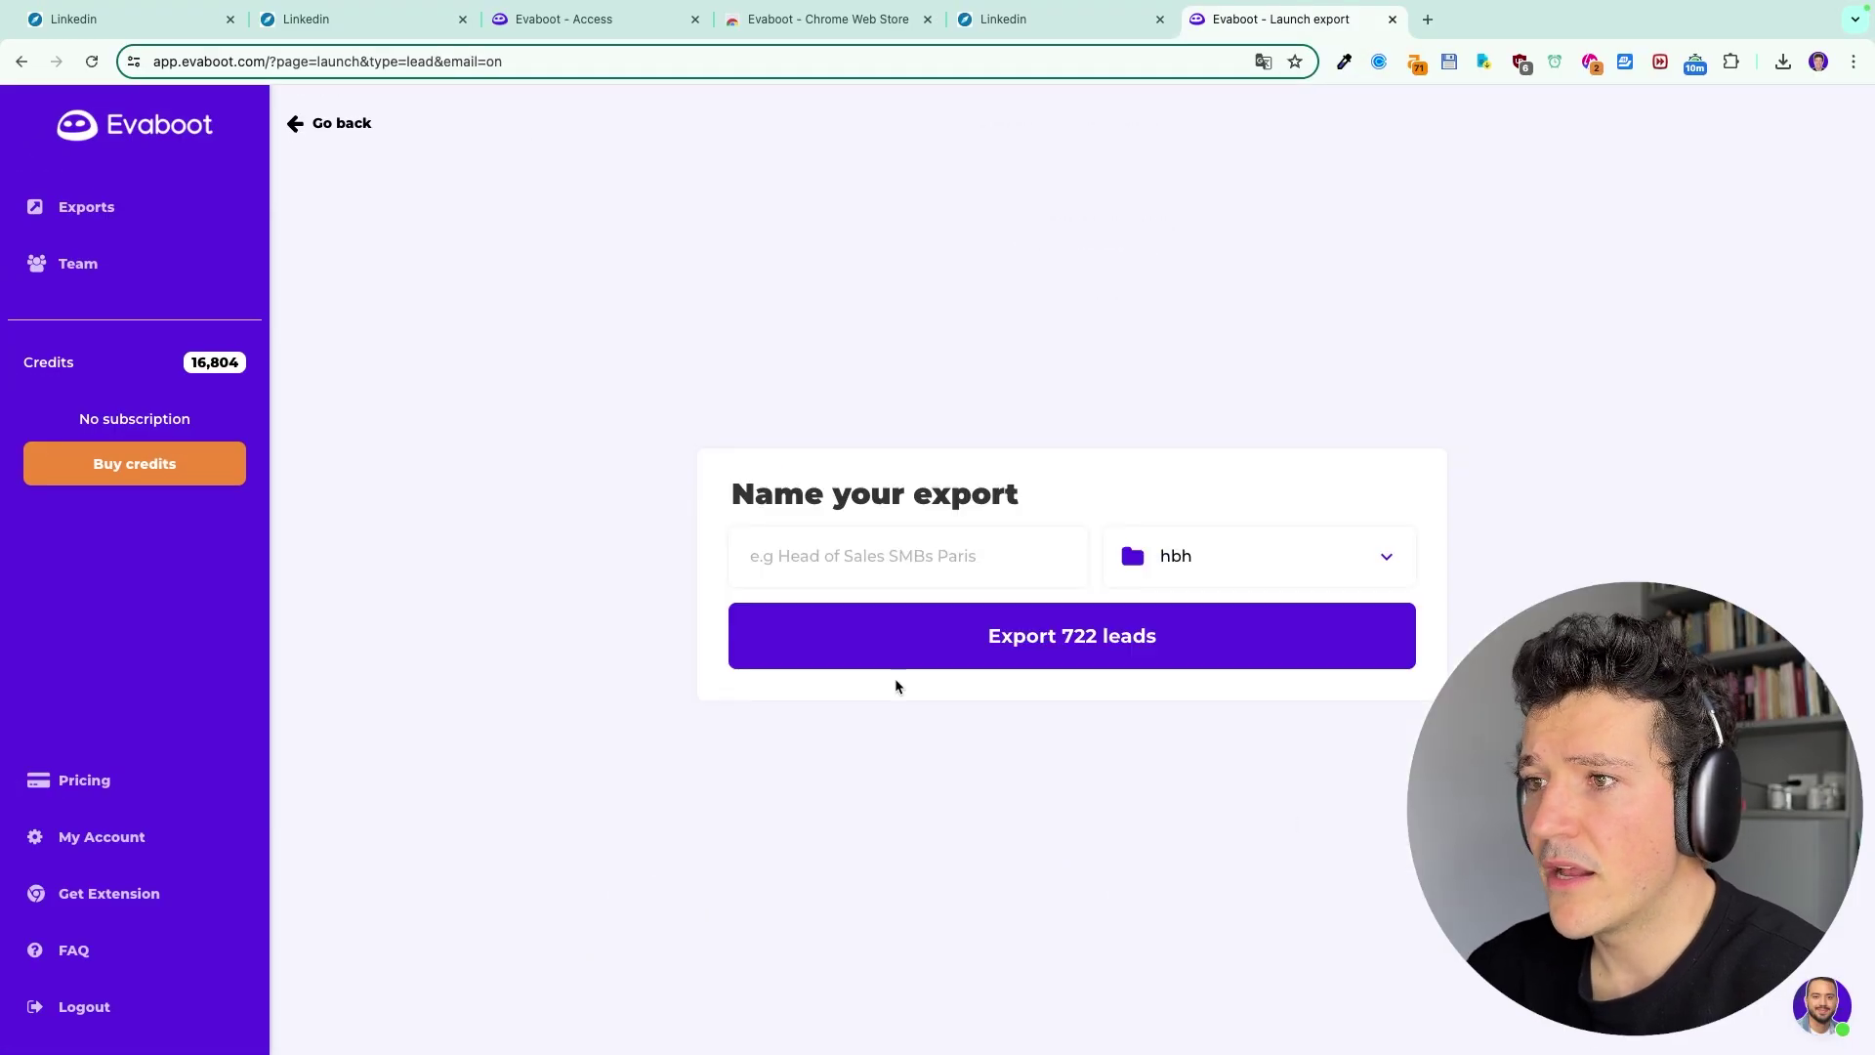
{"action": "left_click", "coordinate": [820, 558]}
{"action": "type", "text": "Sales Navigator"}
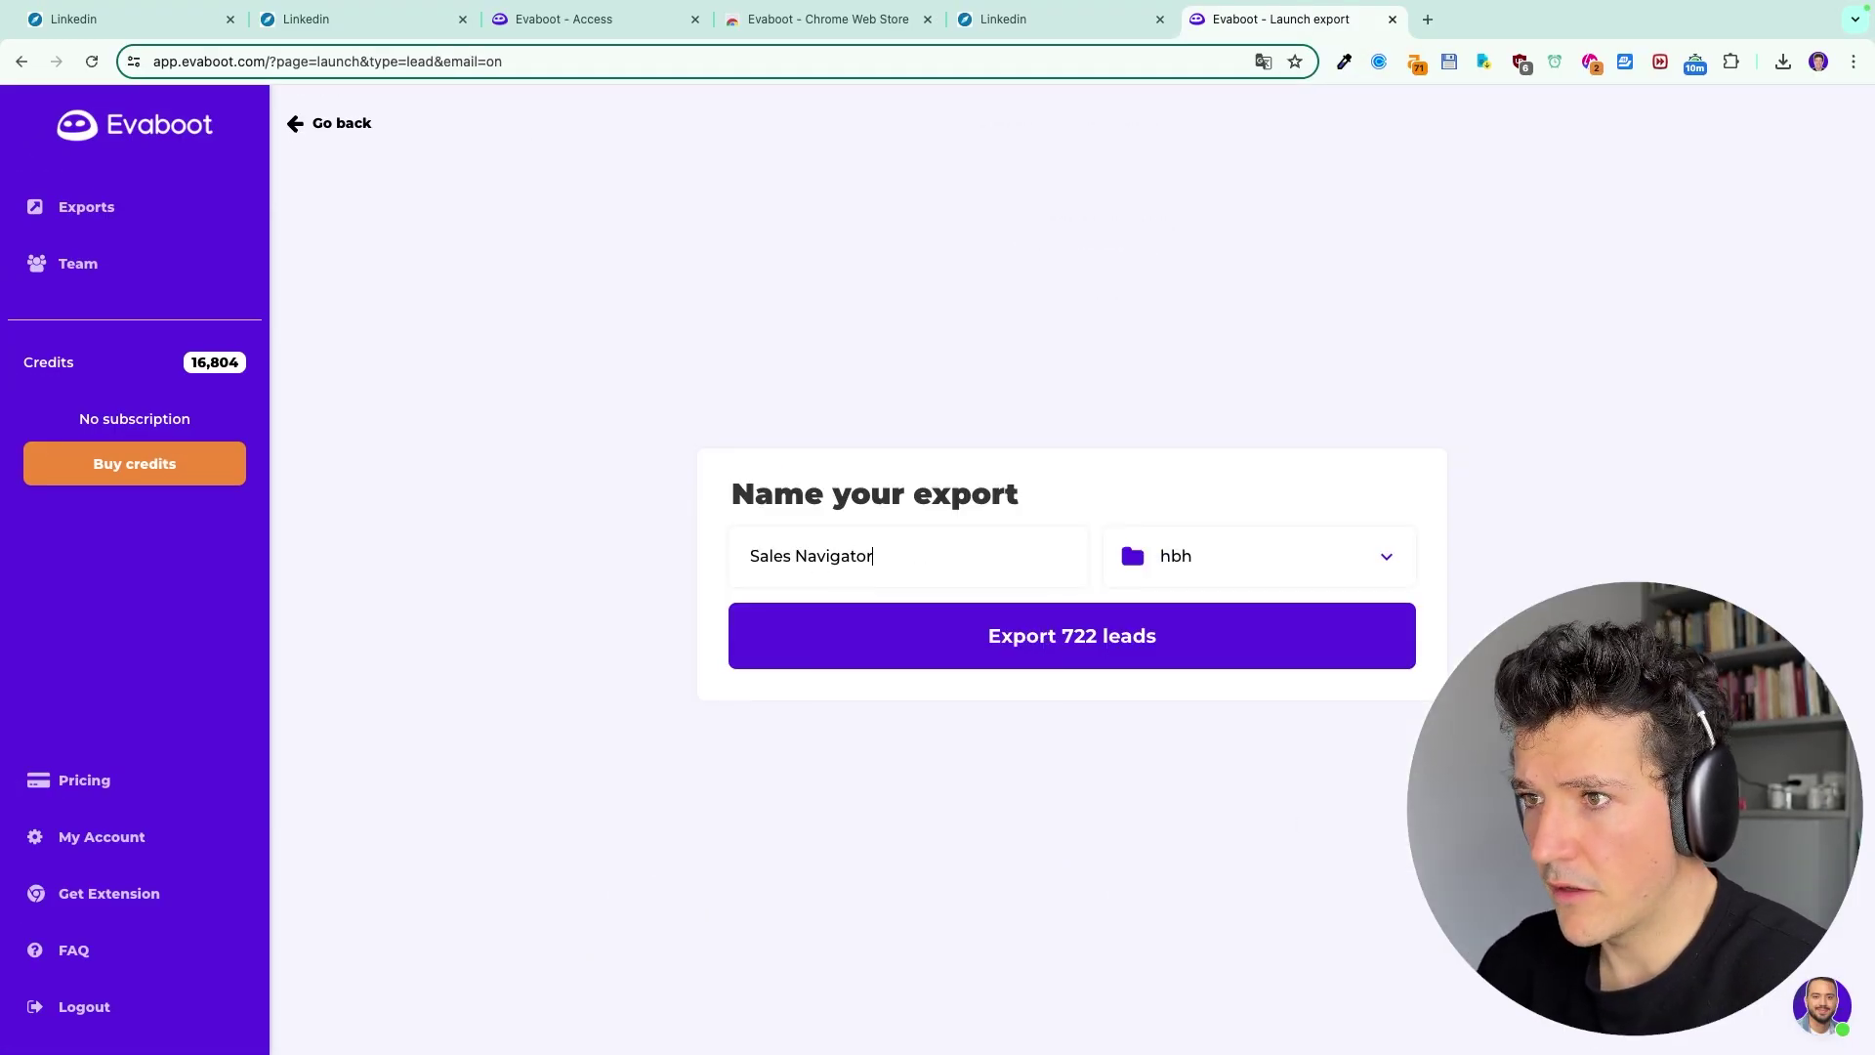
{"action": "type", "text": " Export"}
{"action": "left_click", "coordinate": [757, 643]}
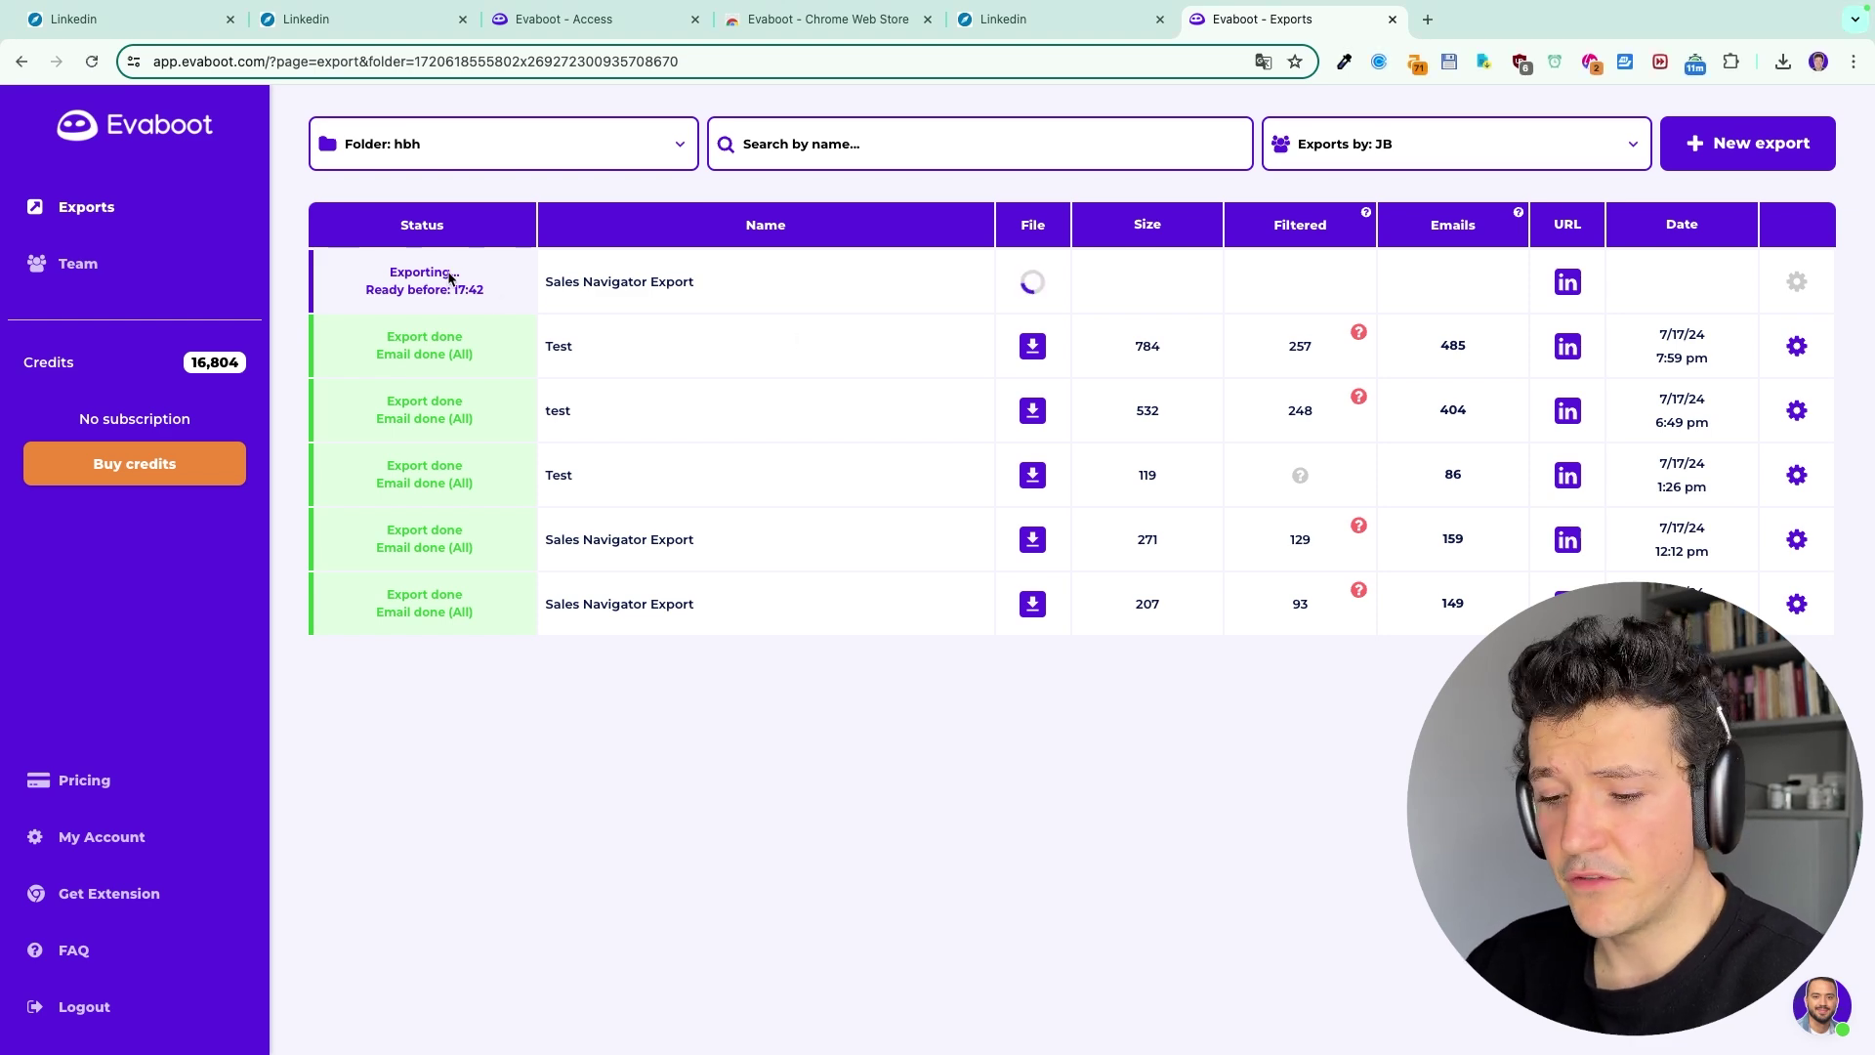
- Open the Email Stats for an export in the Evaboot Exports list
{"action": "scroll", "coordinate": [409, 259], "scroll_direction": "up", "scroll_amount": 5}
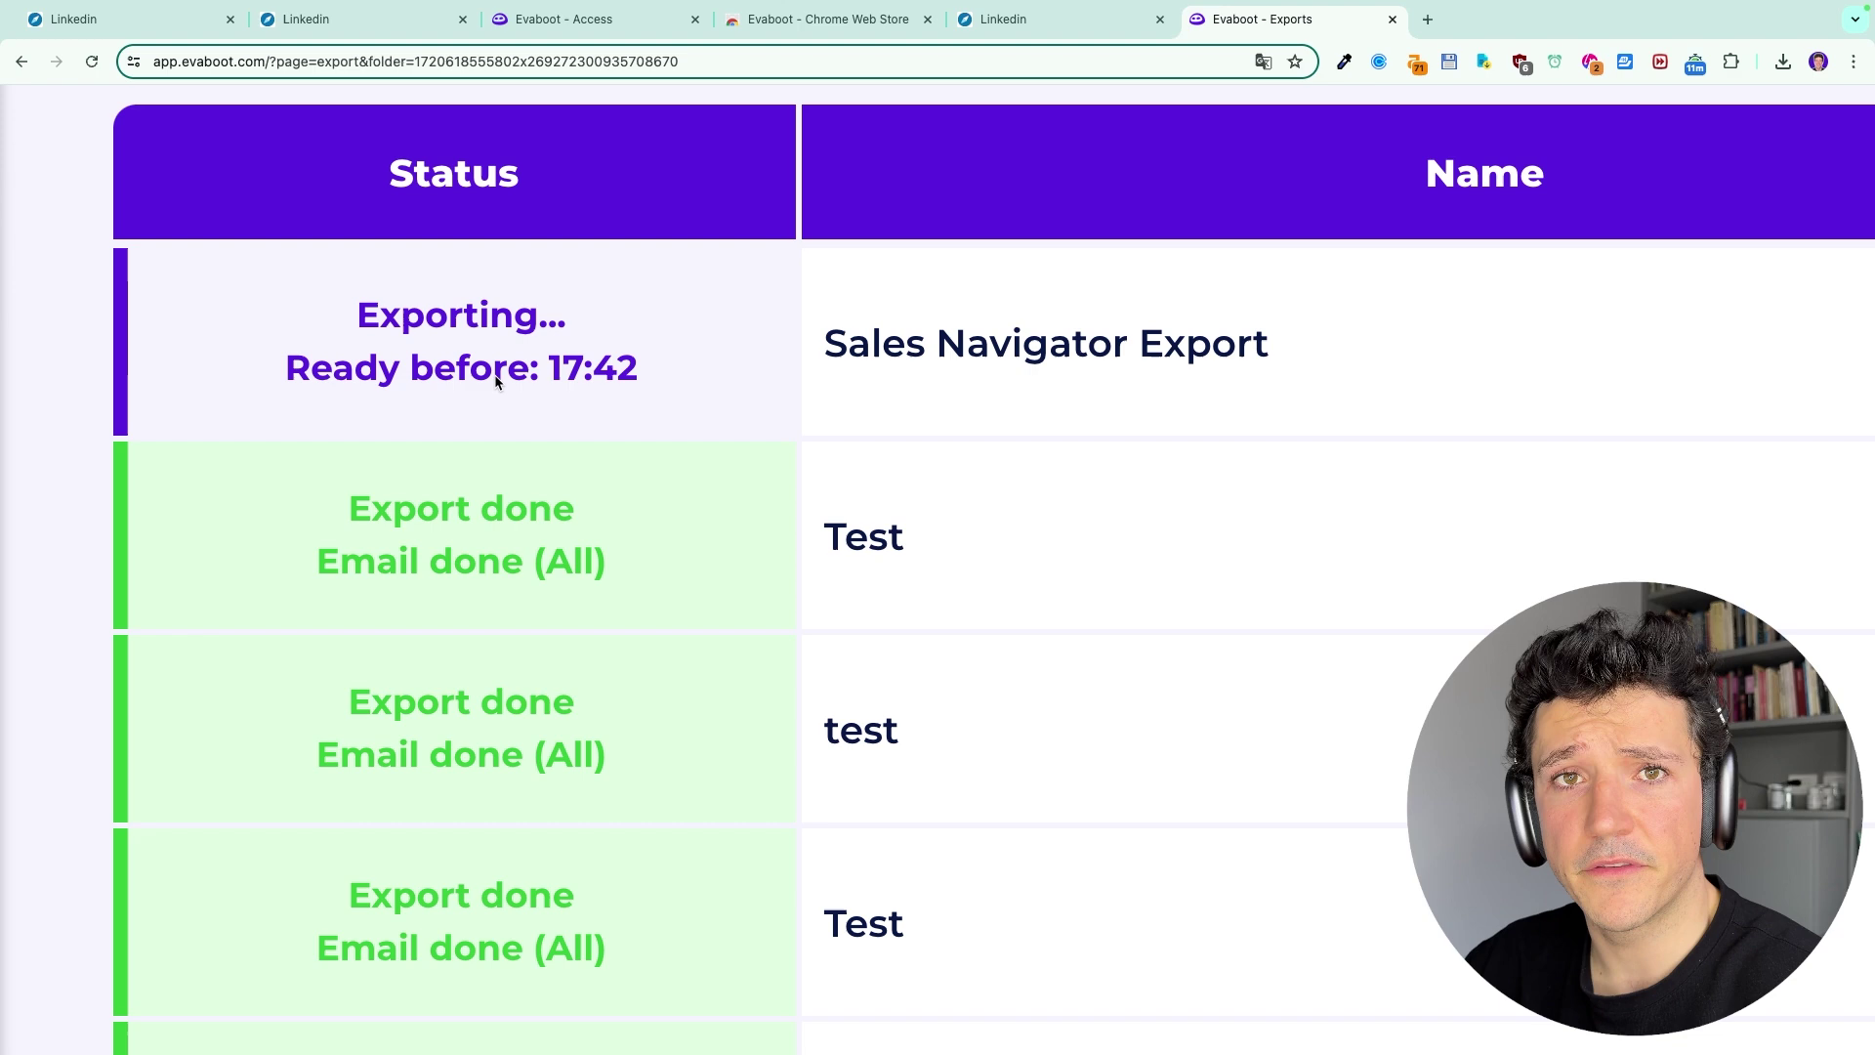
{"action": "scroll", "coordinate": [495, 381], "scroll_direction": "down", "scroll_amount": 5}
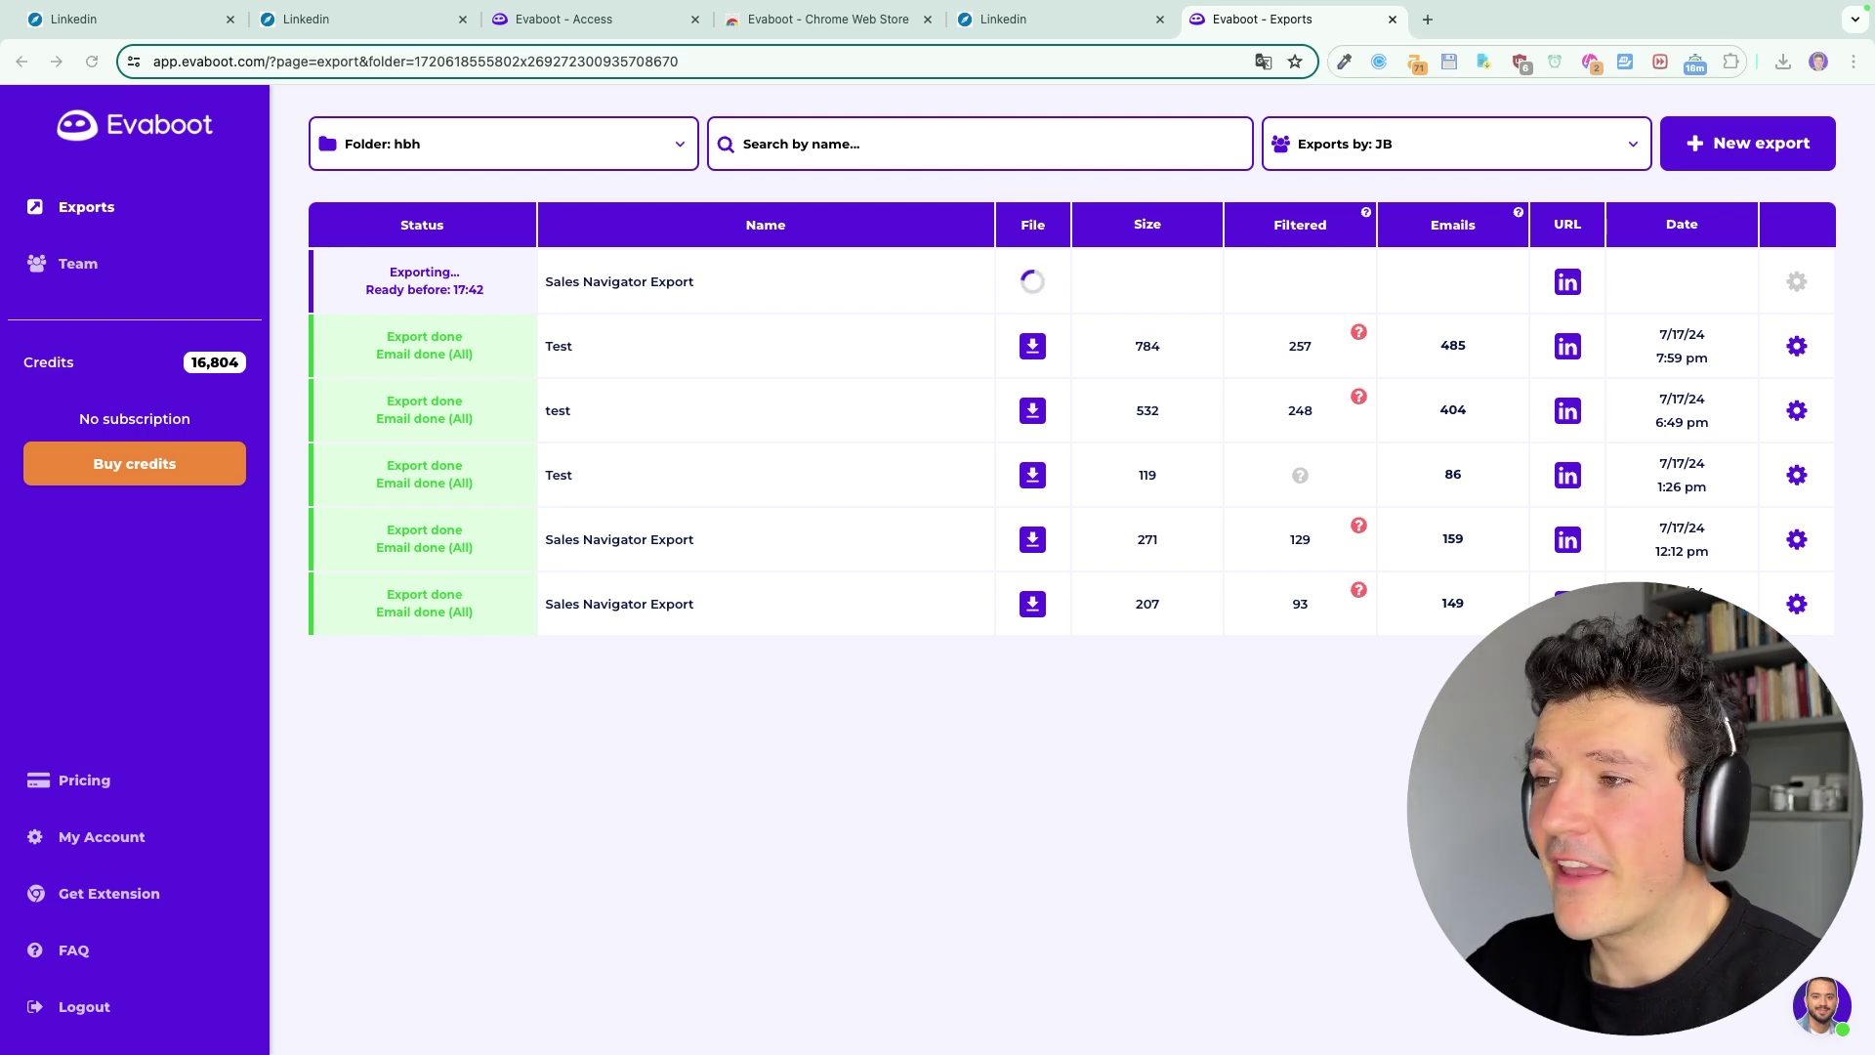
{"action": "left_click", "coordinate": [1486, 357]}
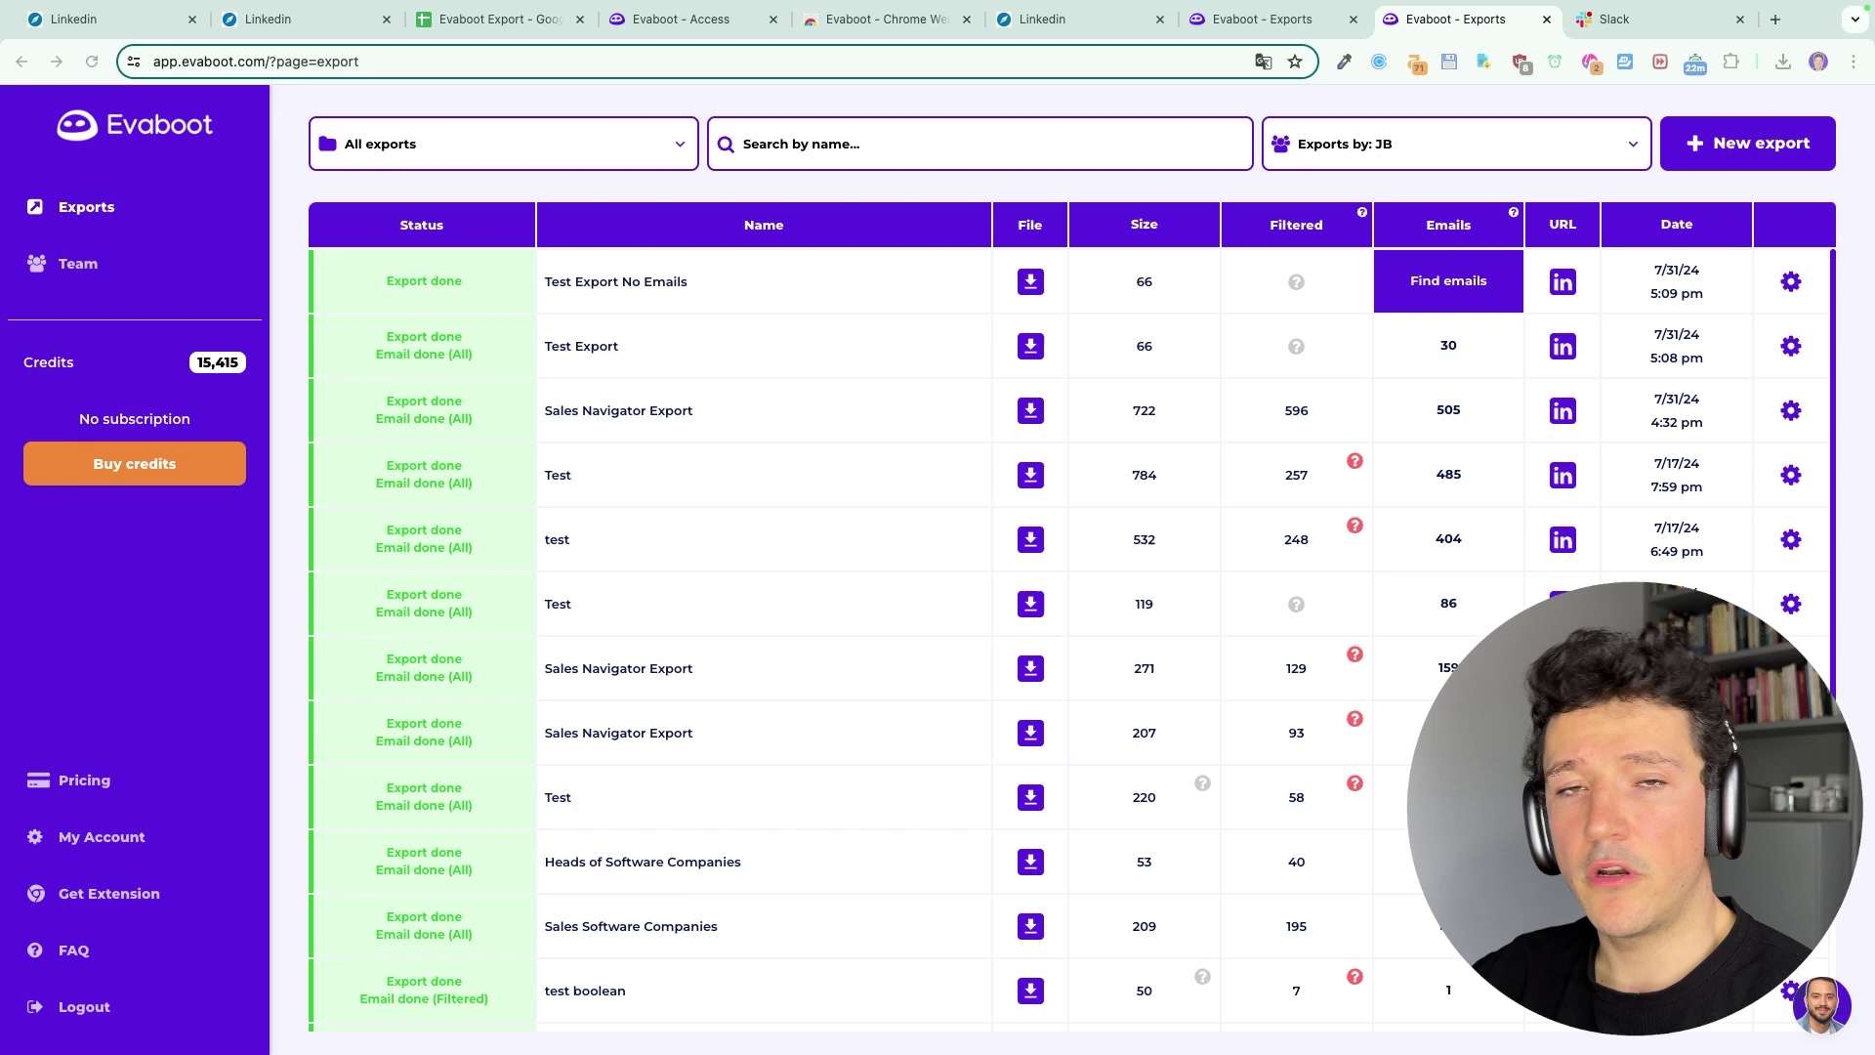
- Review Evaboot pricing, highlighting that a lead with email costs 2 credits
{"action": "left_click", "coordinate": [182, 793]}
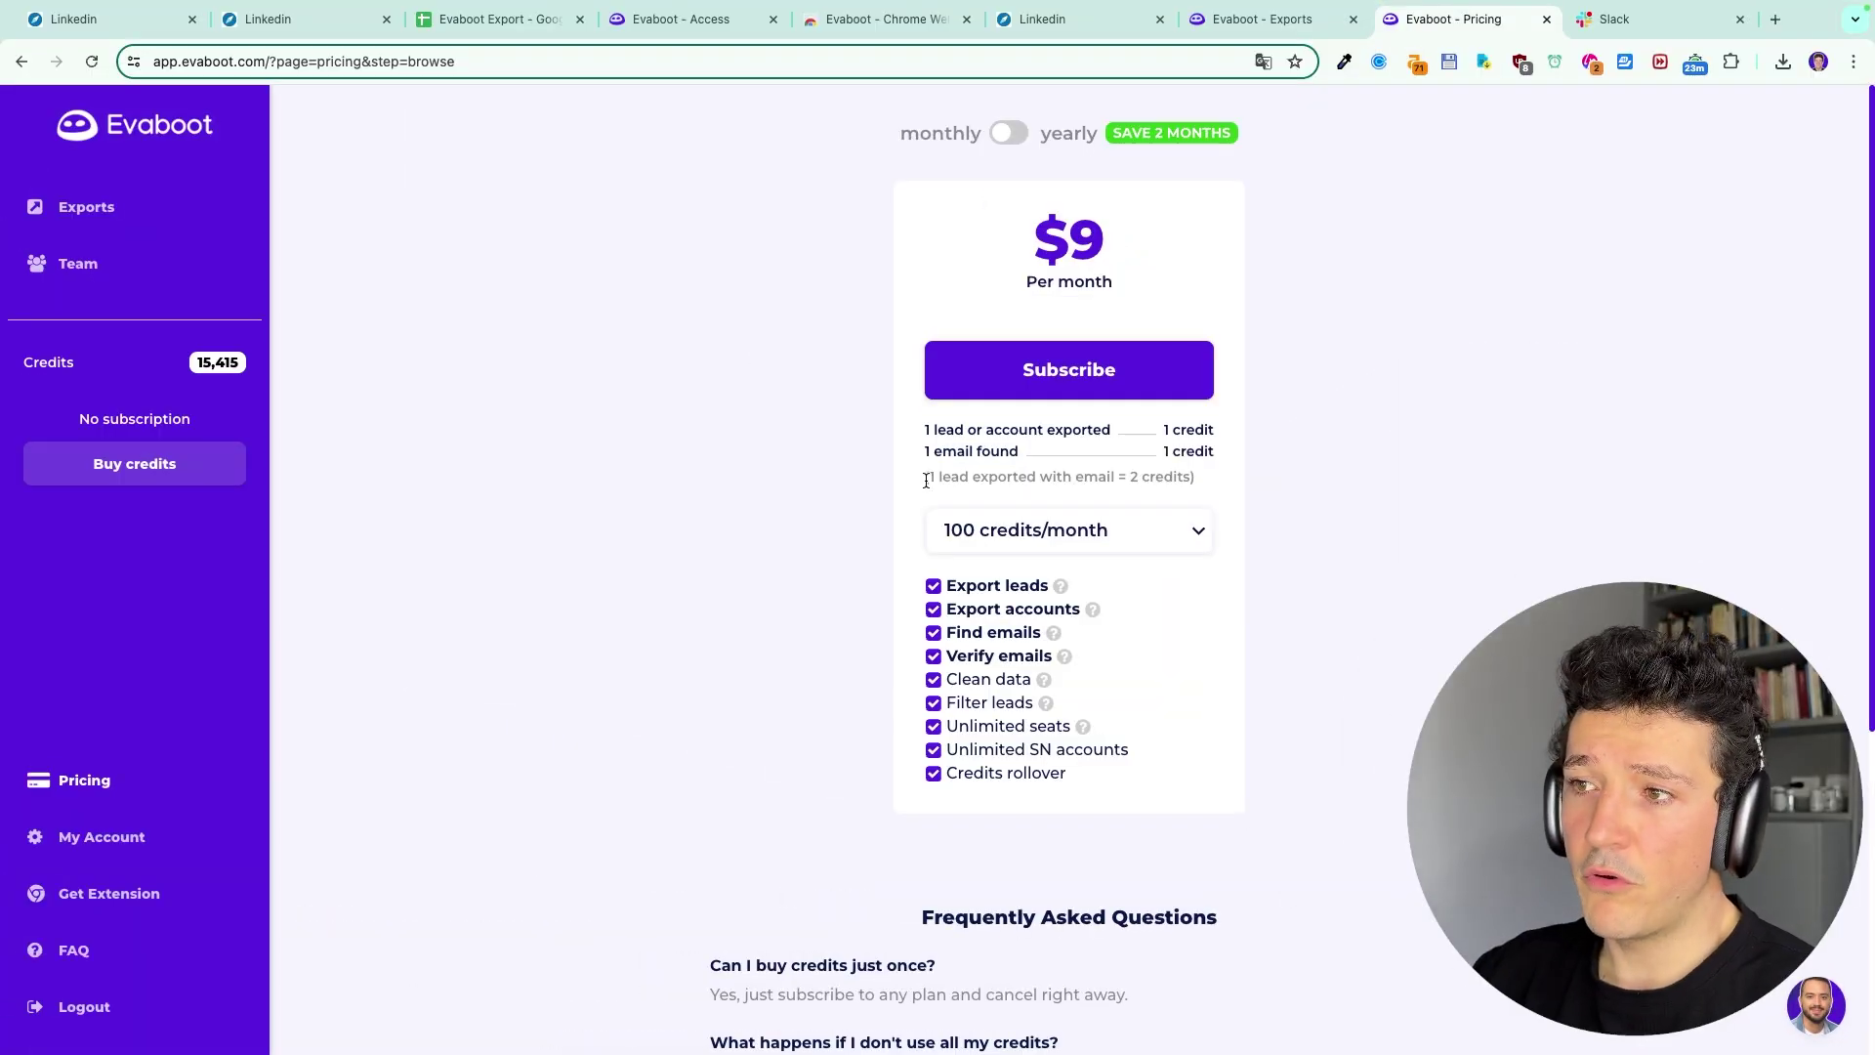
{"action": "left_click_drag", "start_coordinate": [926, 481], "coordinate": [1215, 490]}
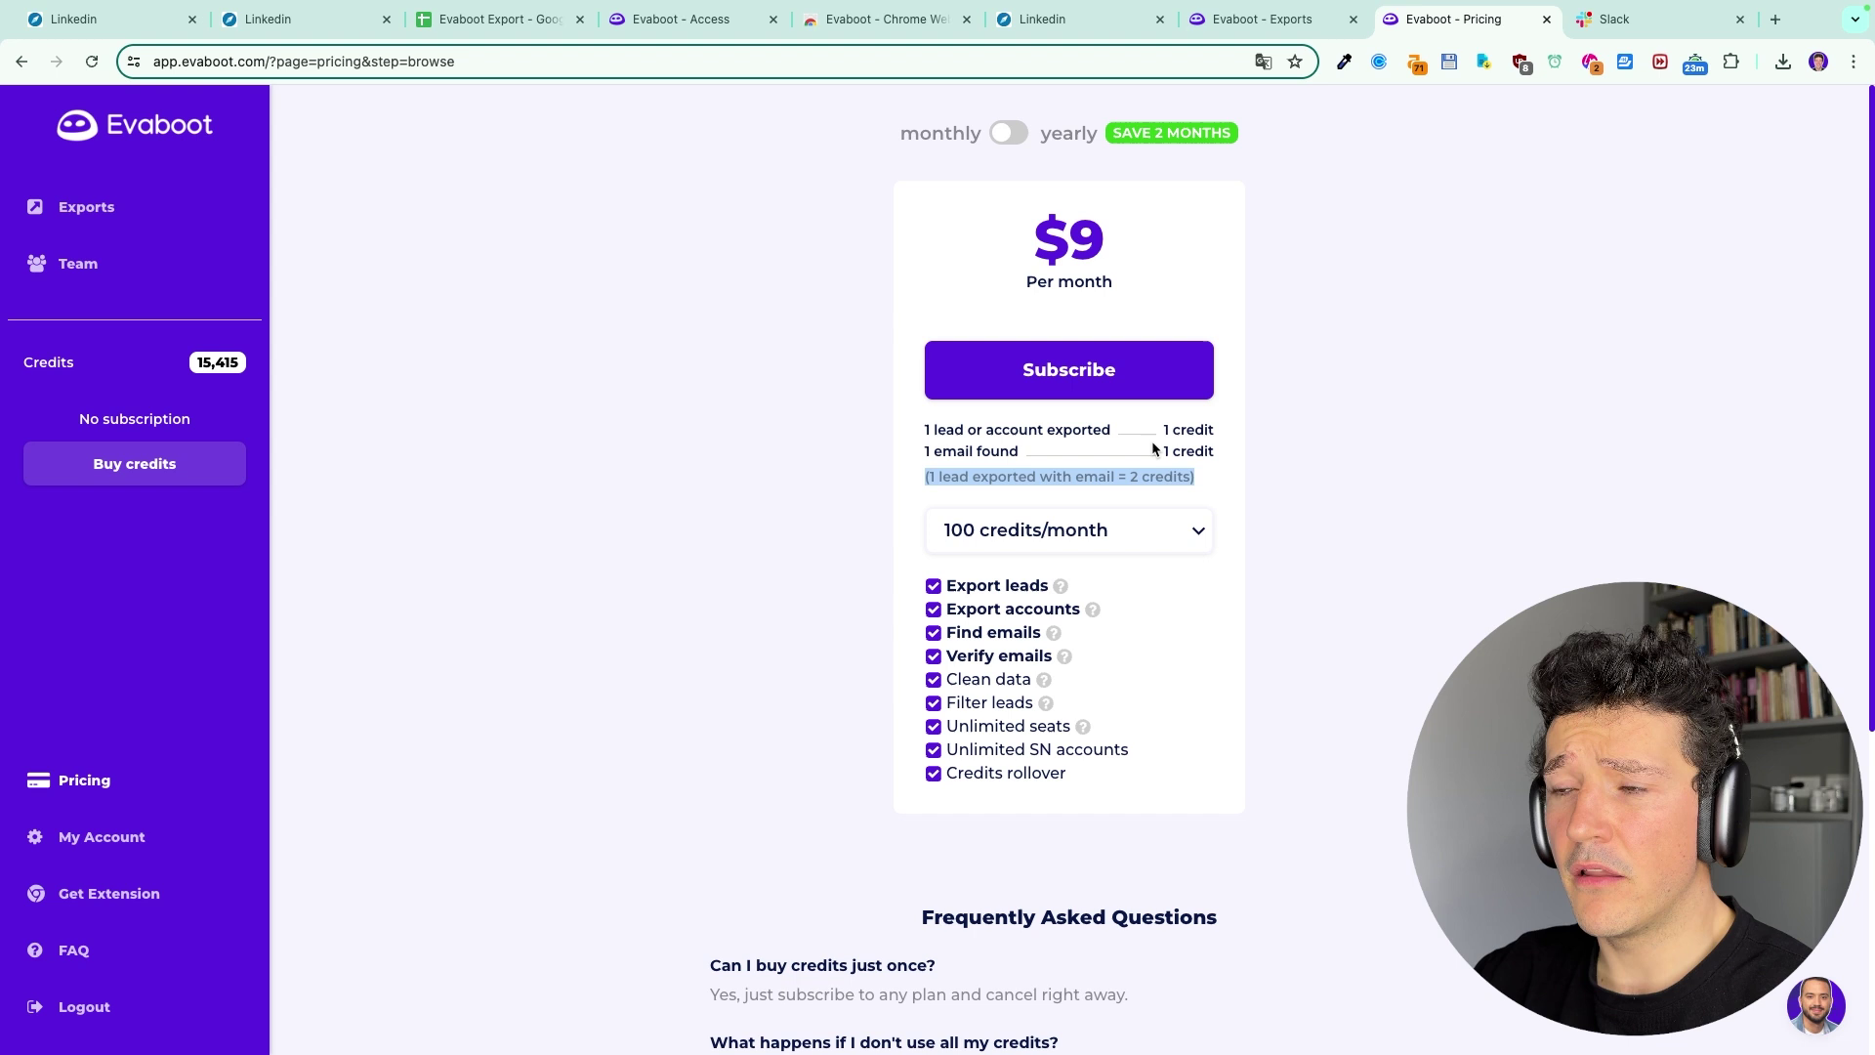
{"action": "scroll", "coordinate": [1151, 441], "scroll_direction": "up", "scroll_amount": 5}
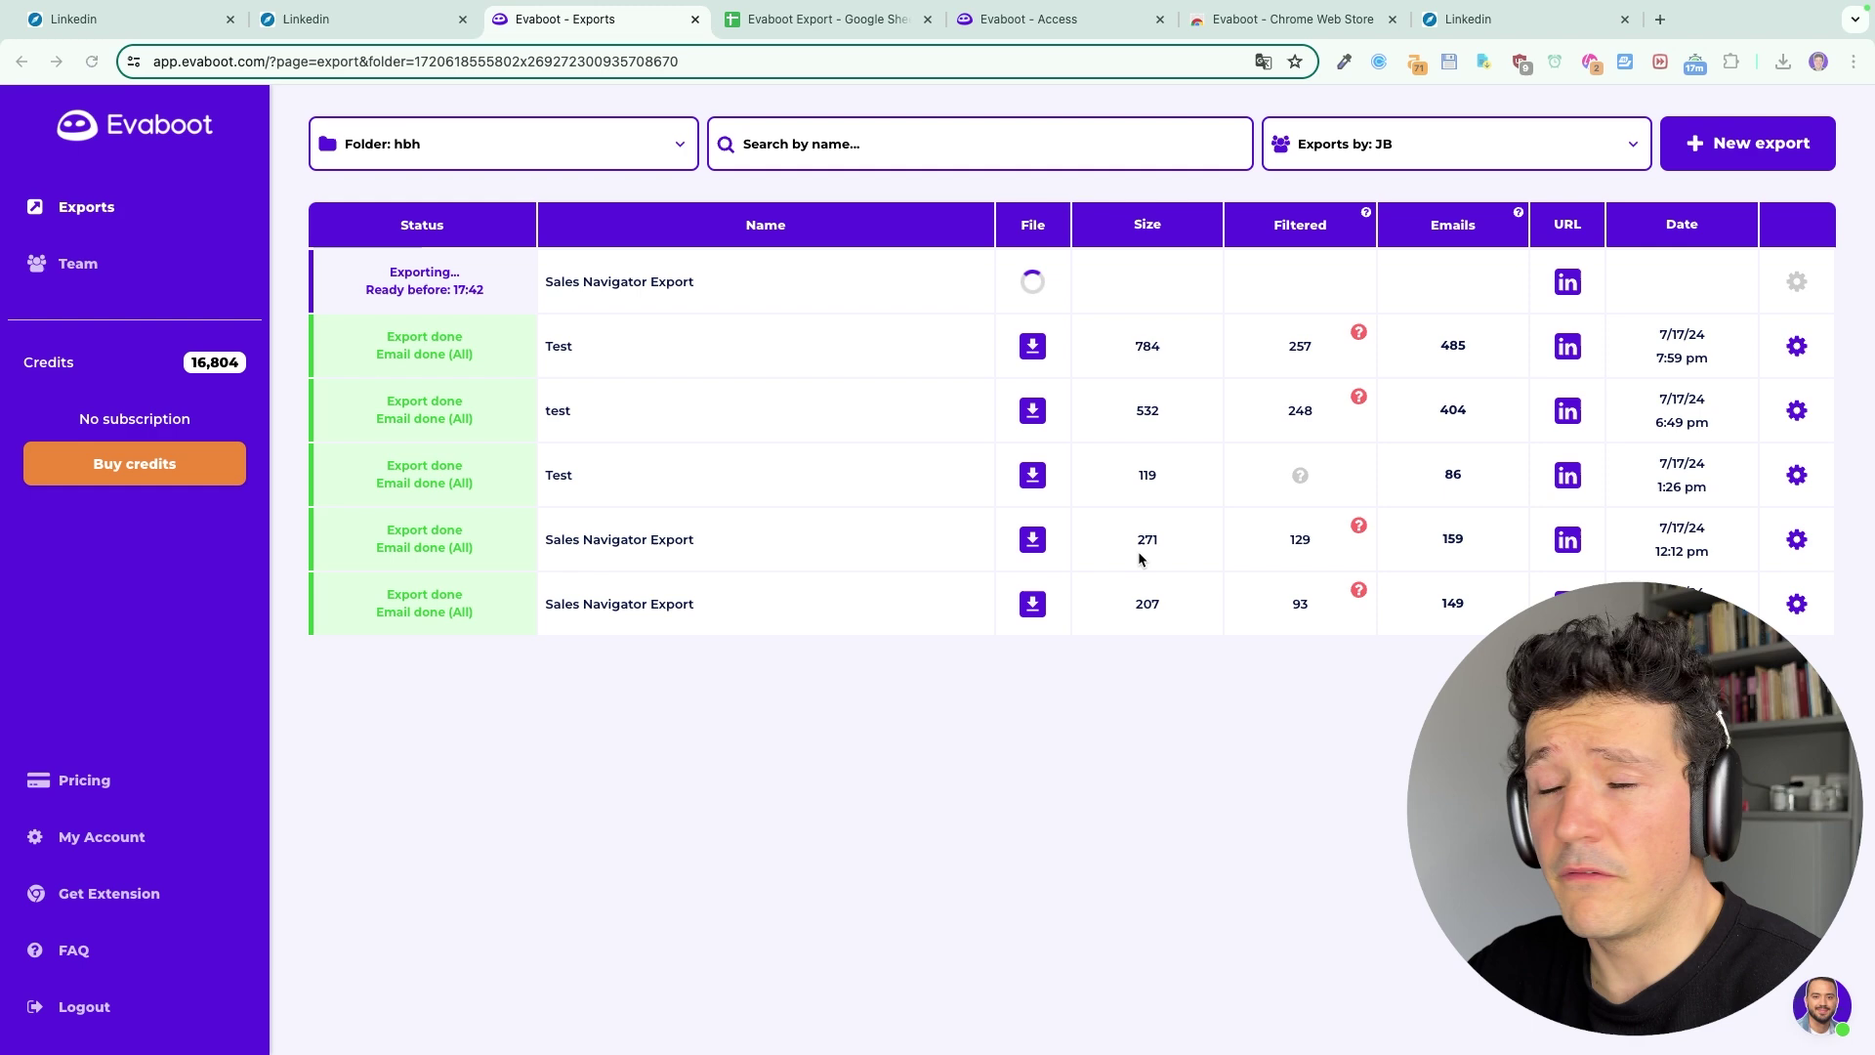
- Download all 784 lines of the Test export with safe, risky and empty emails, then check downloads
{"action": "left_click", "coordinate": [1033, 348]}
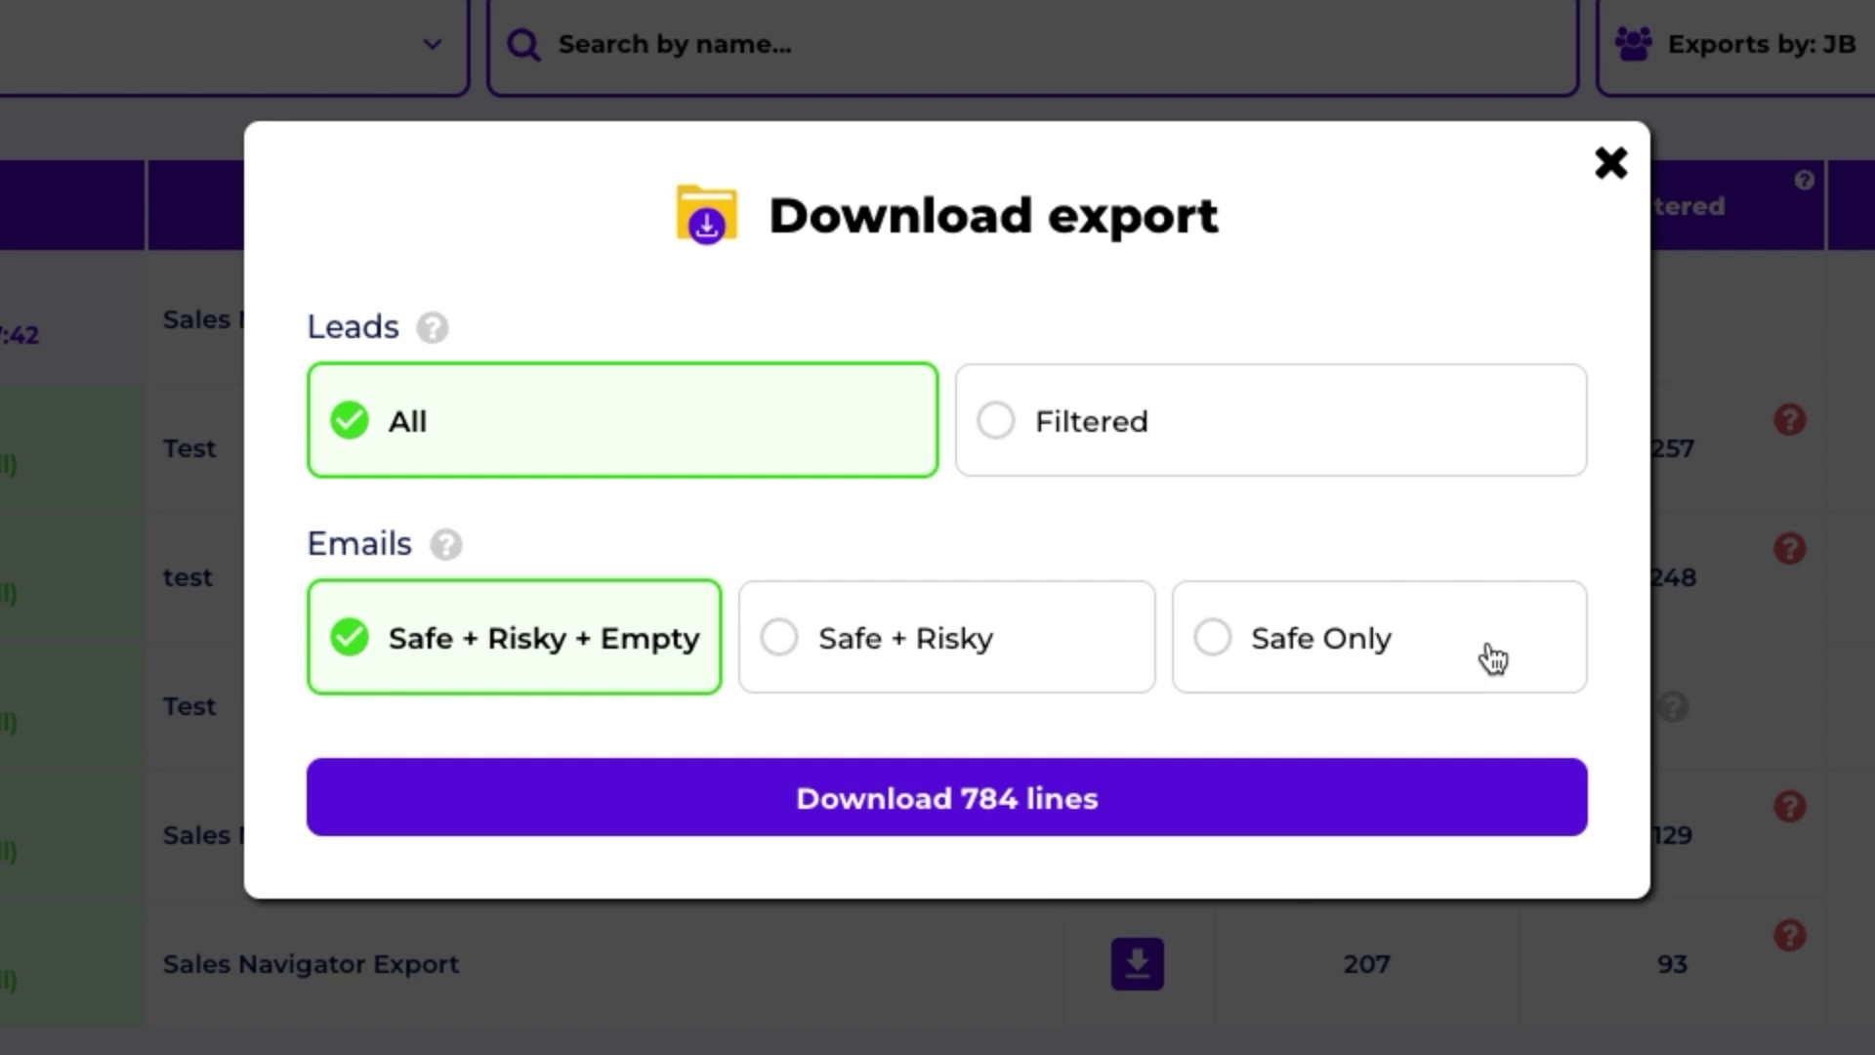
{"action": "left_click", "coordinate": [1492, 659]}
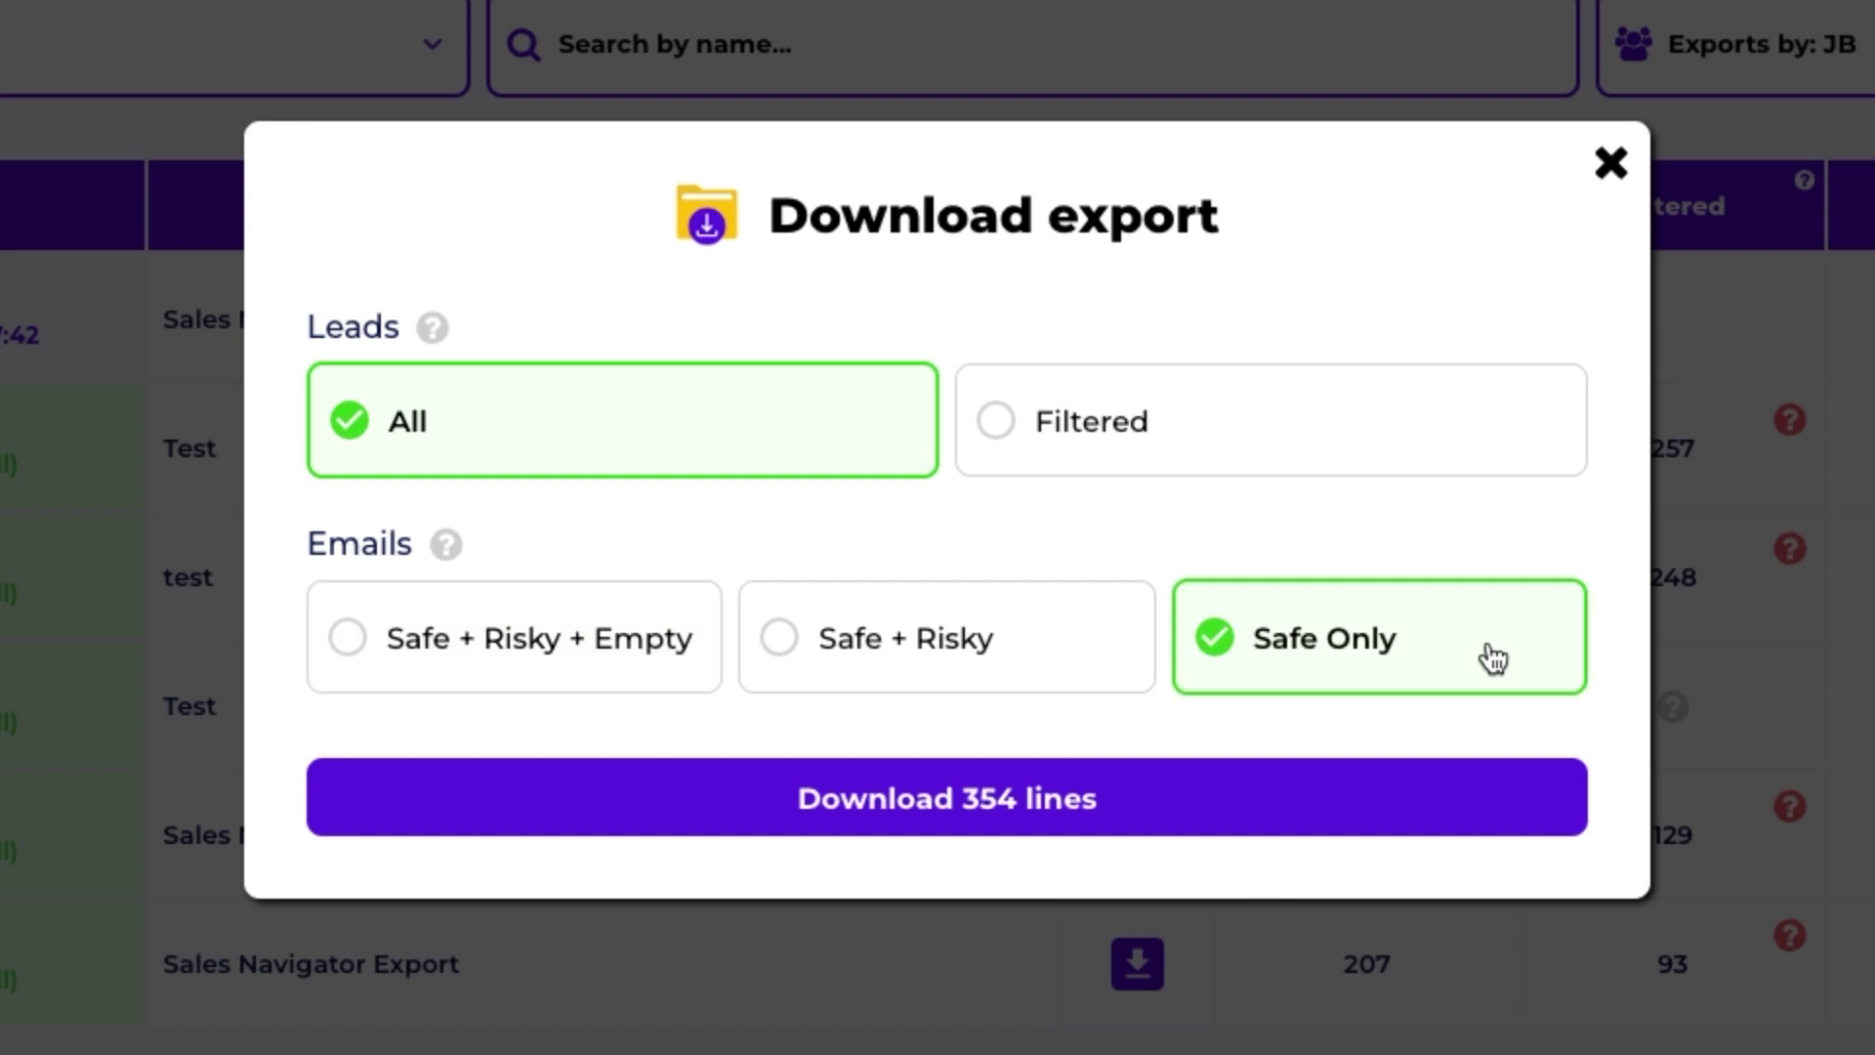
{"action": "left_click", "coordinate": [986, 649]}
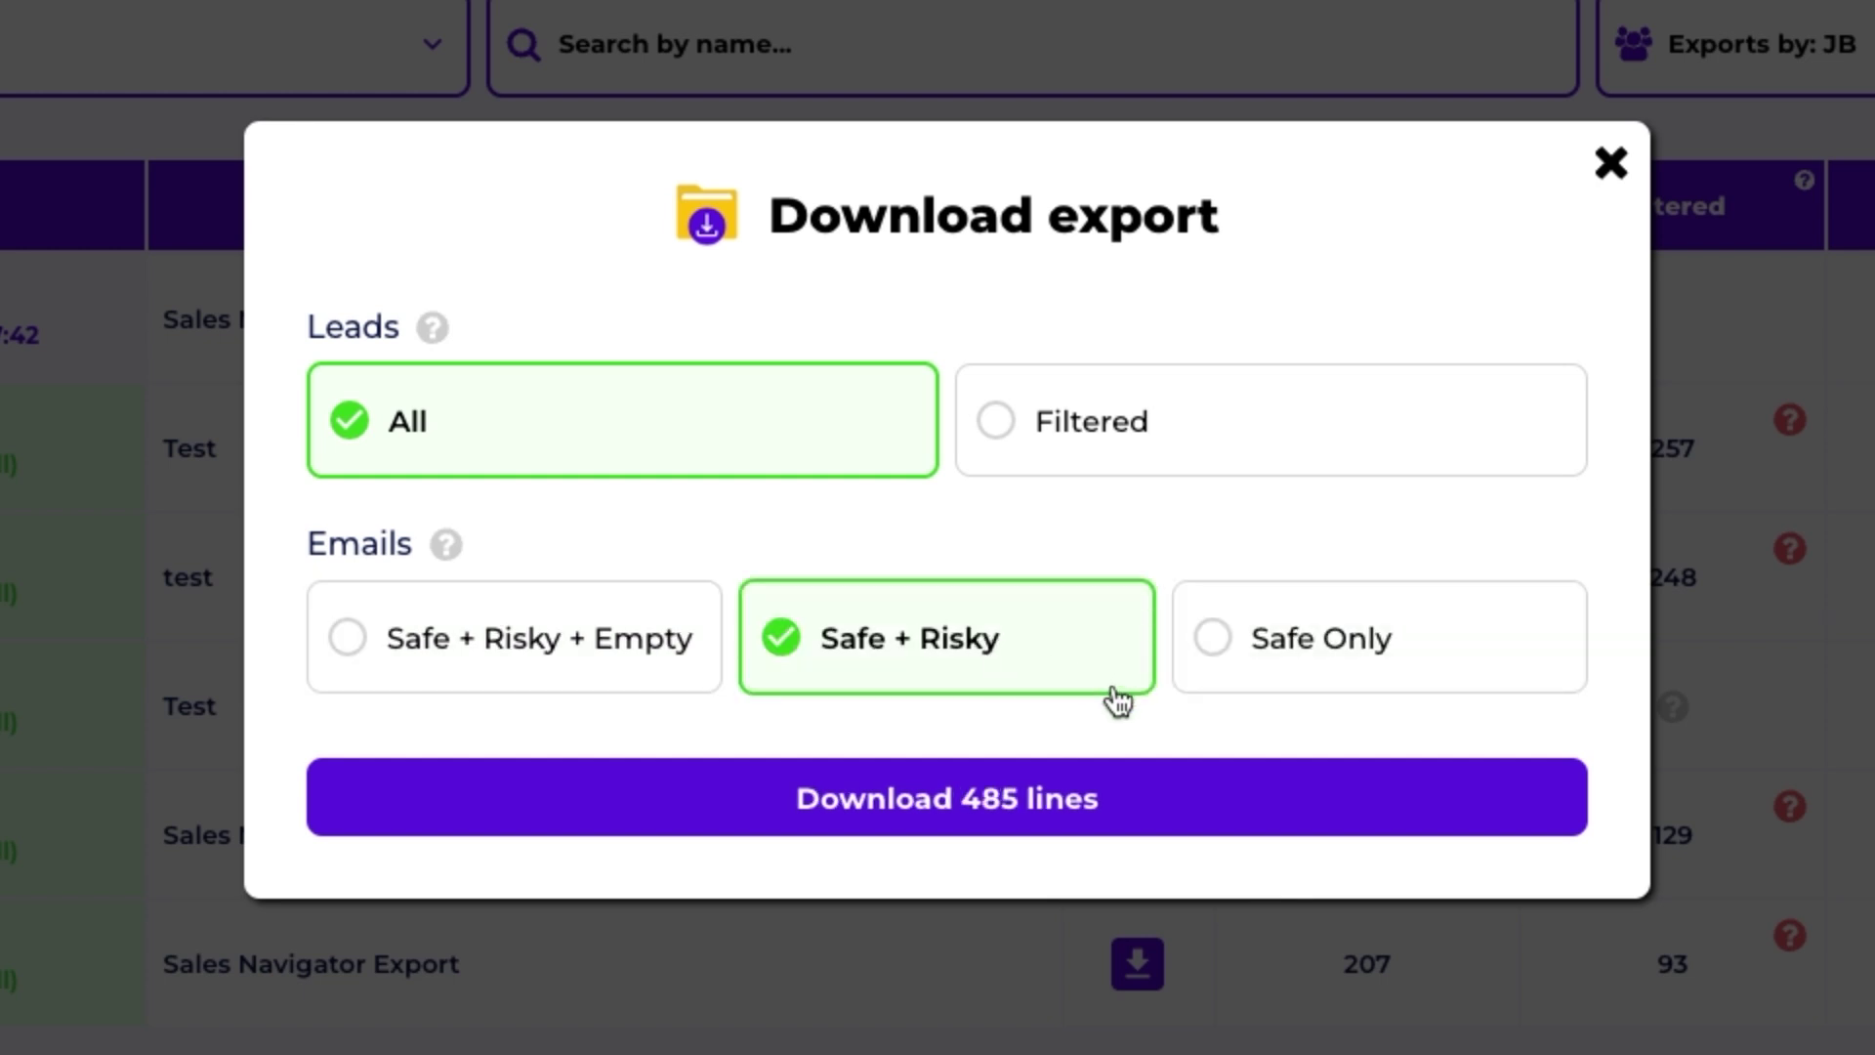
{"action": "left_click", "coordinate": [519, 640]}
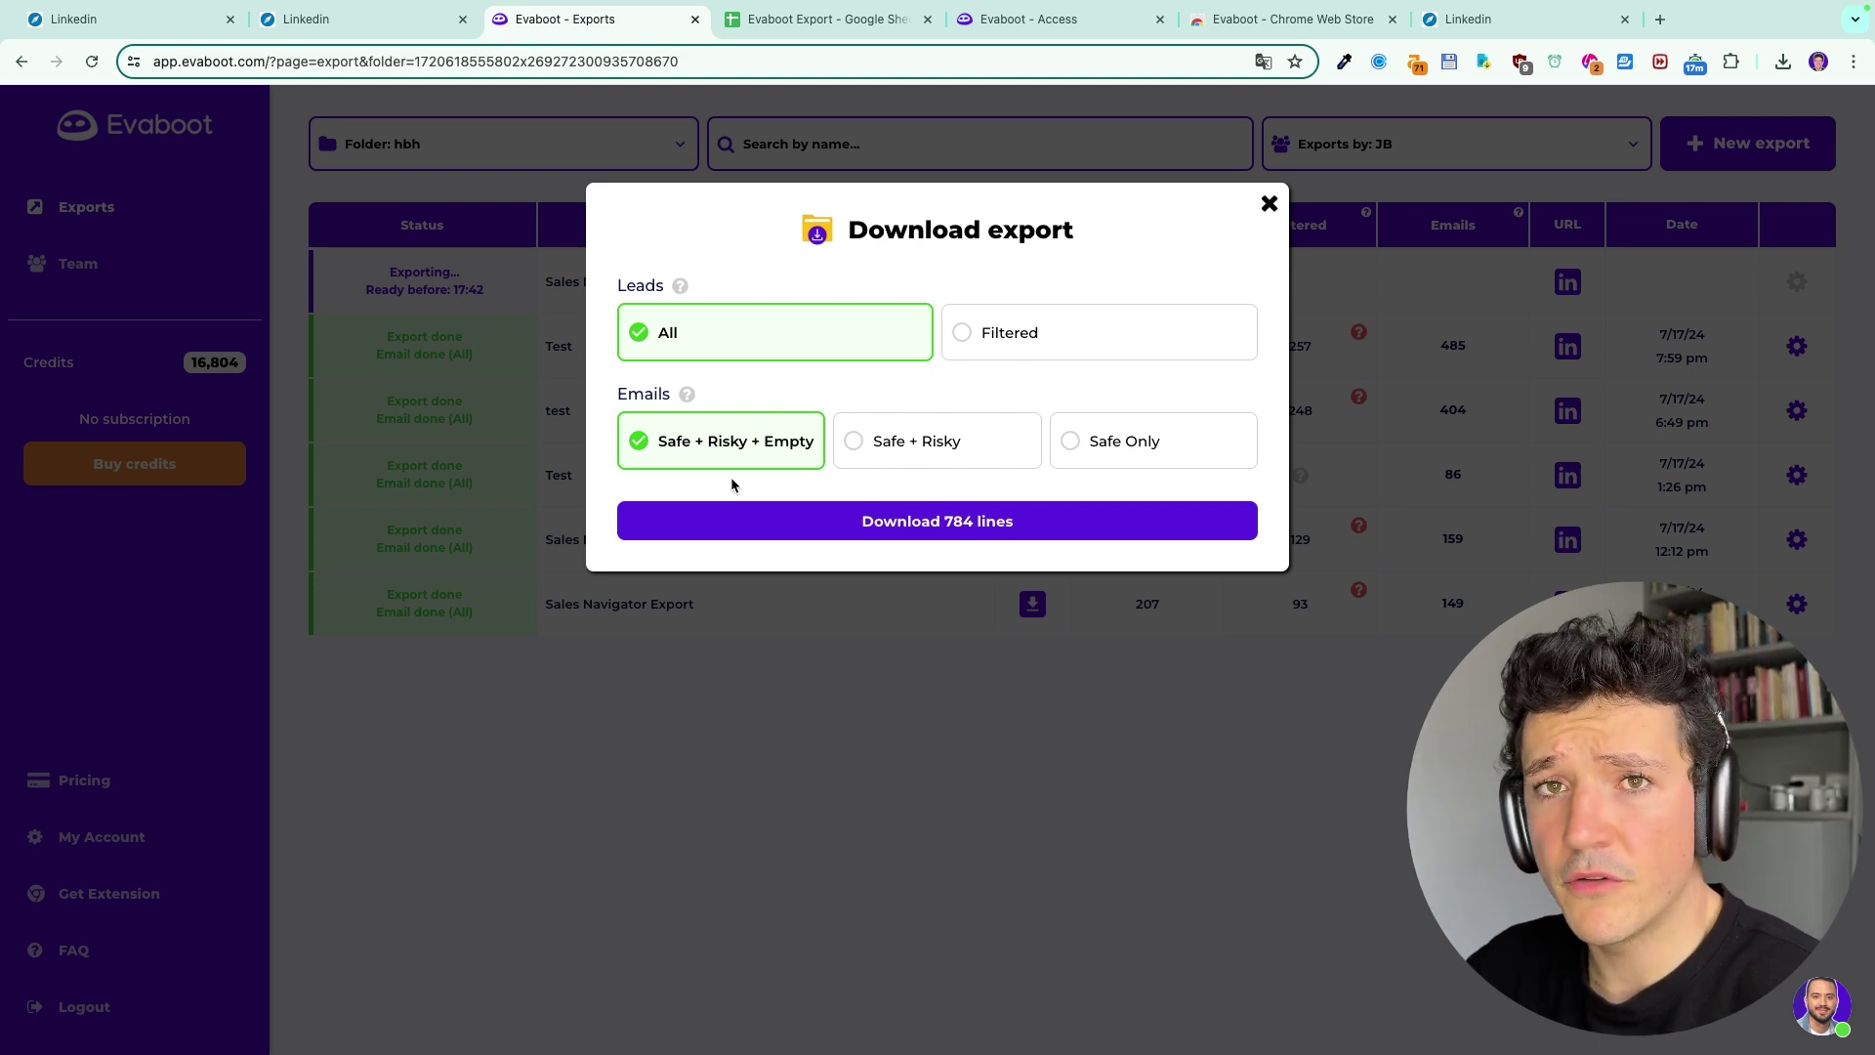
{"action": "left_click", "coordinate": [772, 520]}
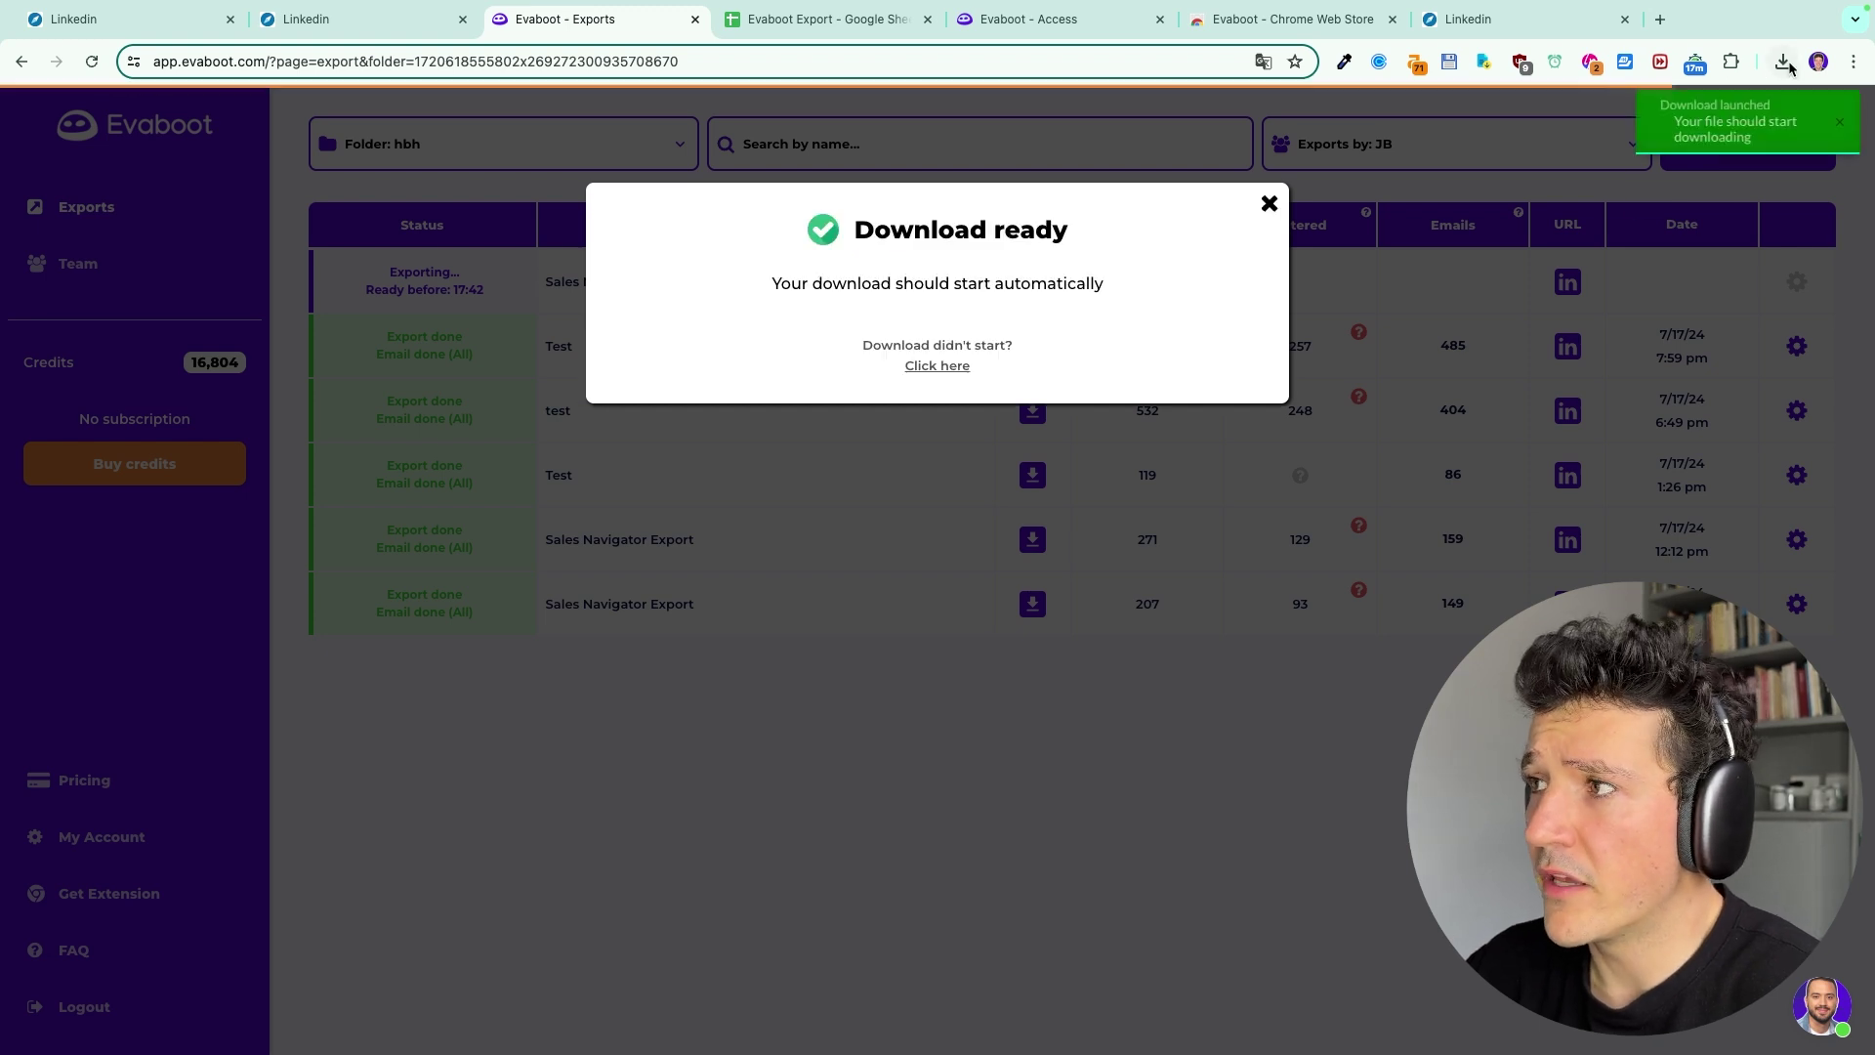
{"action": "left_click", "coordinate": [1789, 66]}
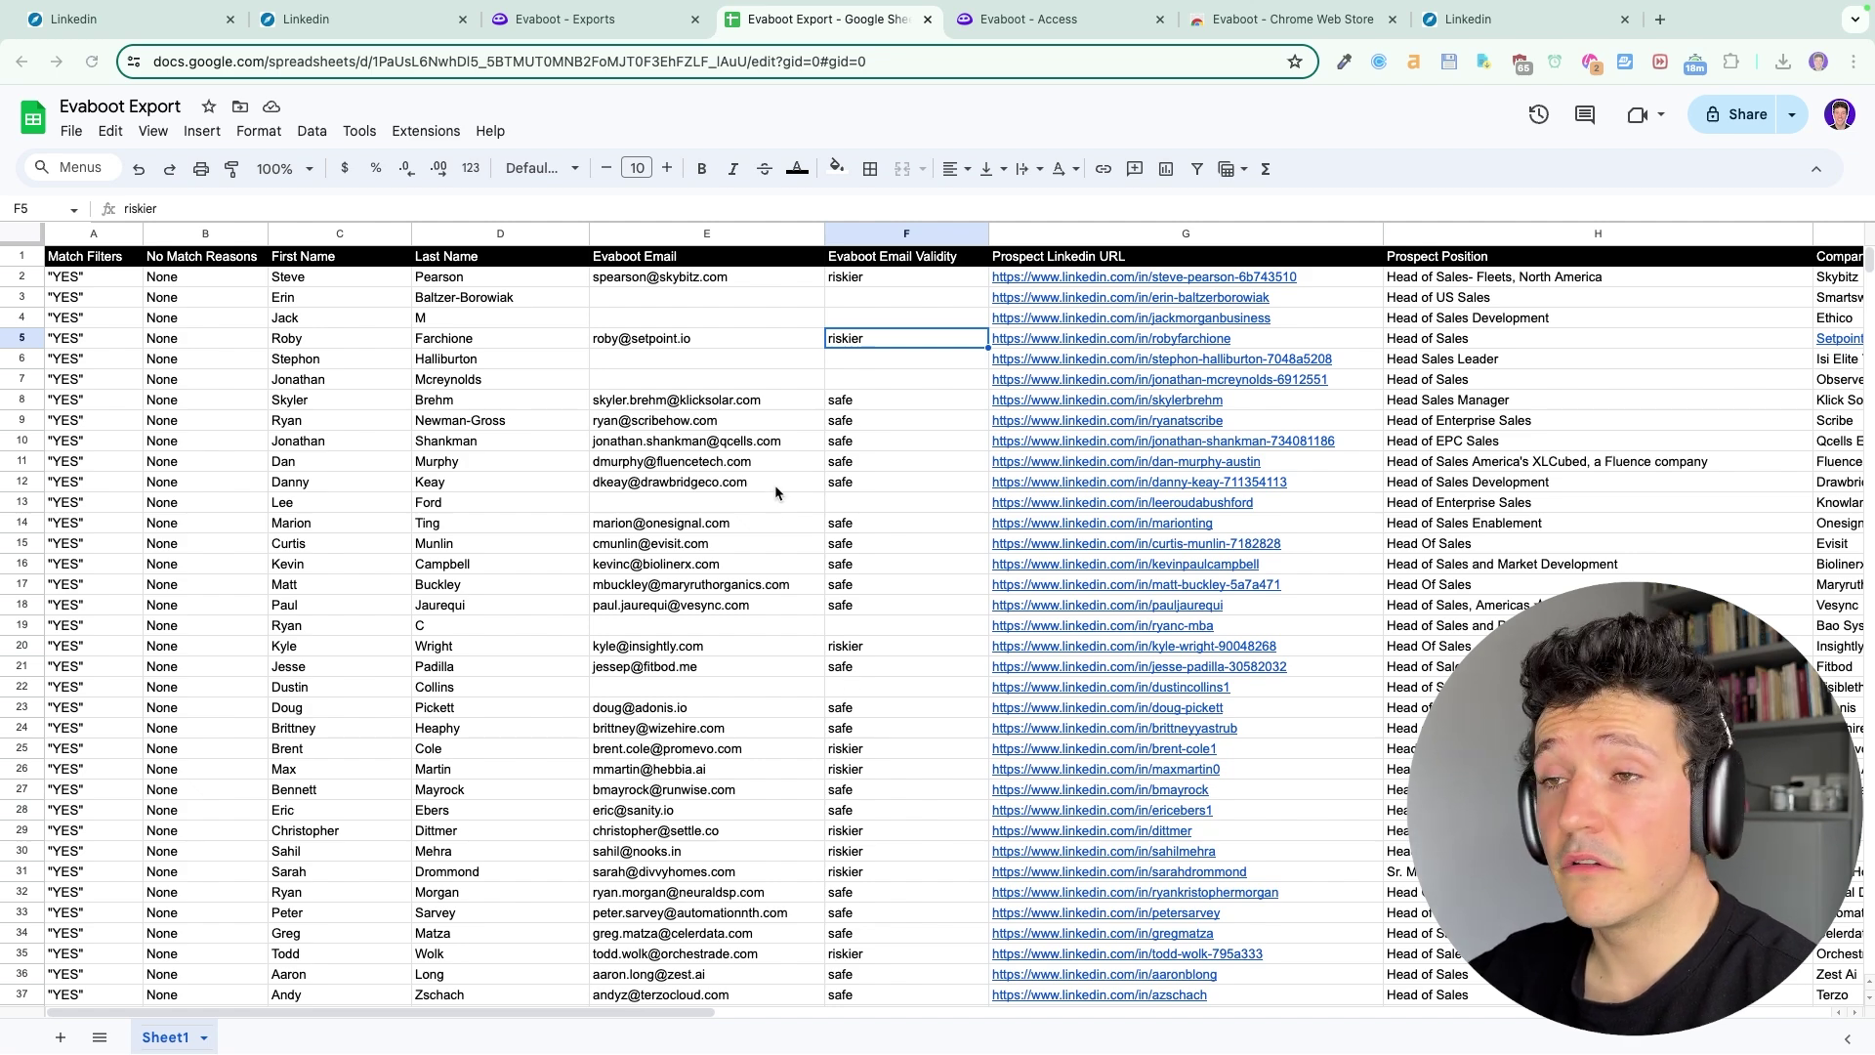
{"action": "scroll", "coordinate": [795, 311], "scroll_direction": "up", "scroll_amount": 5}
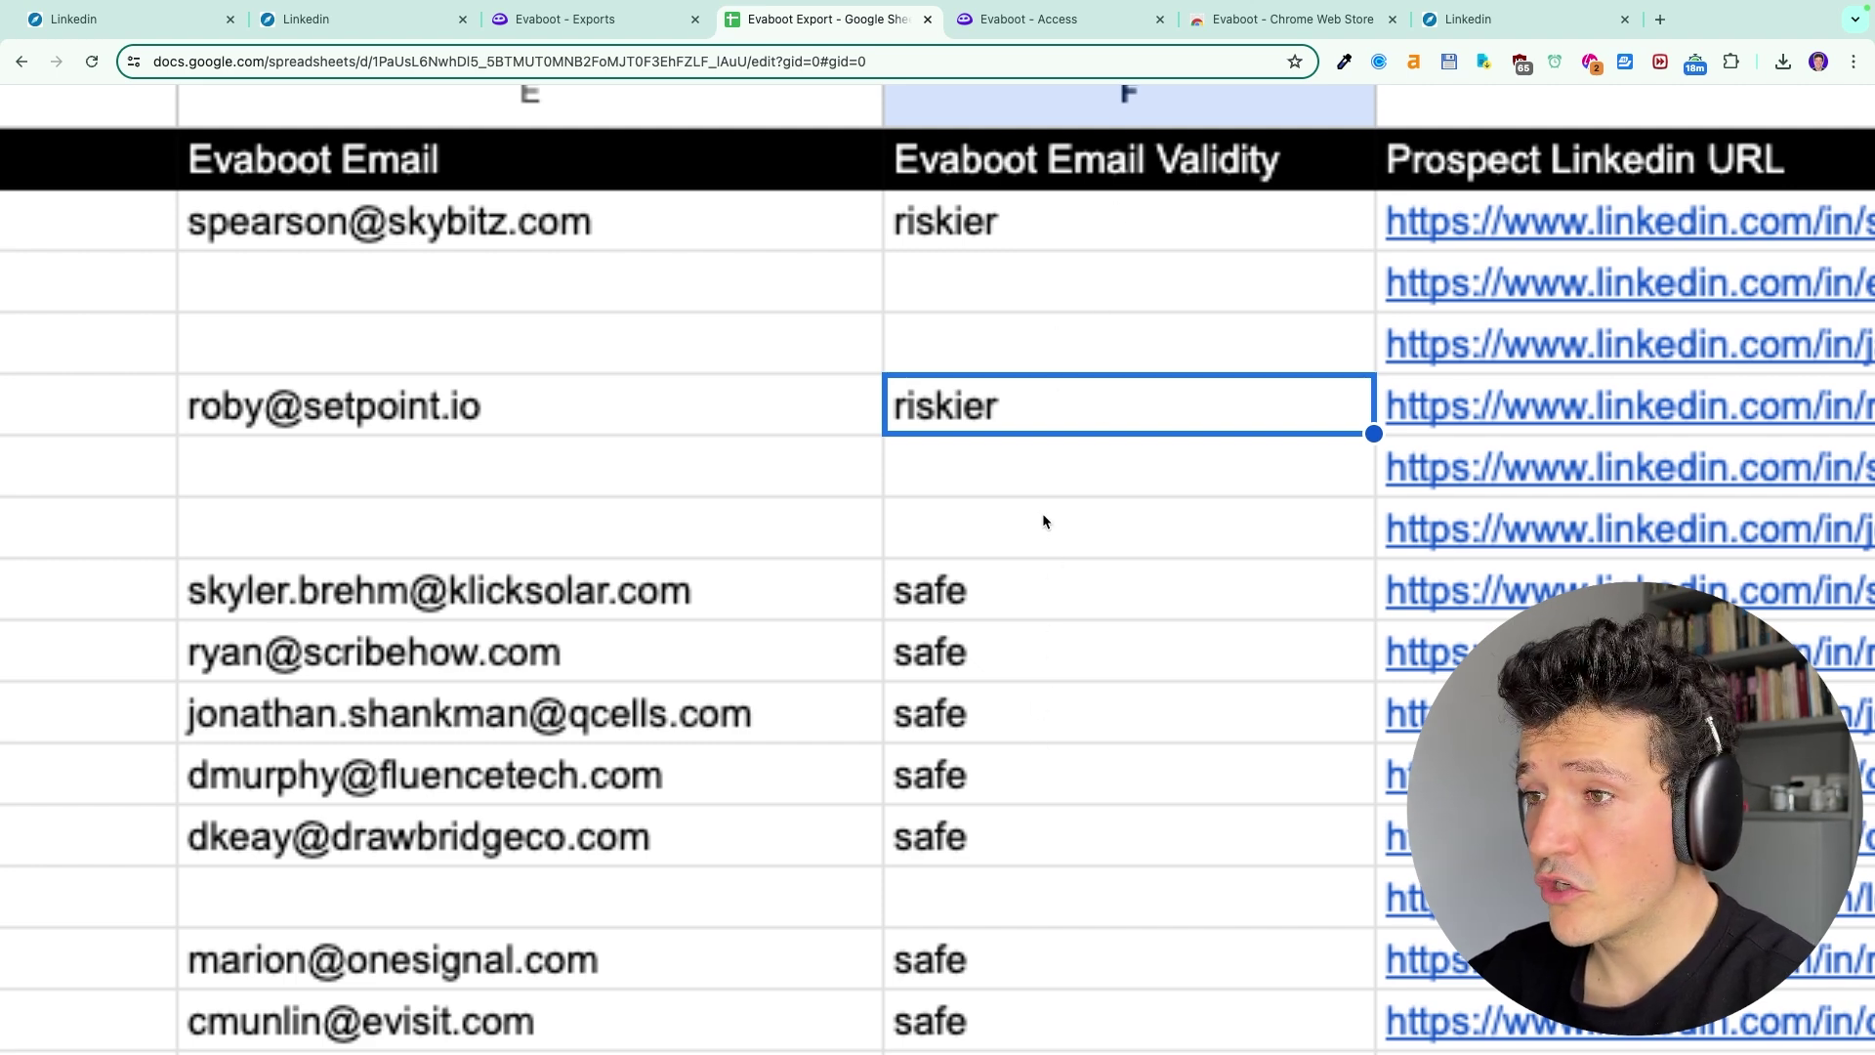
{"action": "left_click", "coordinate": [1018, 595]}
{"action": "left_click", "coordinate": [1087, 406]}
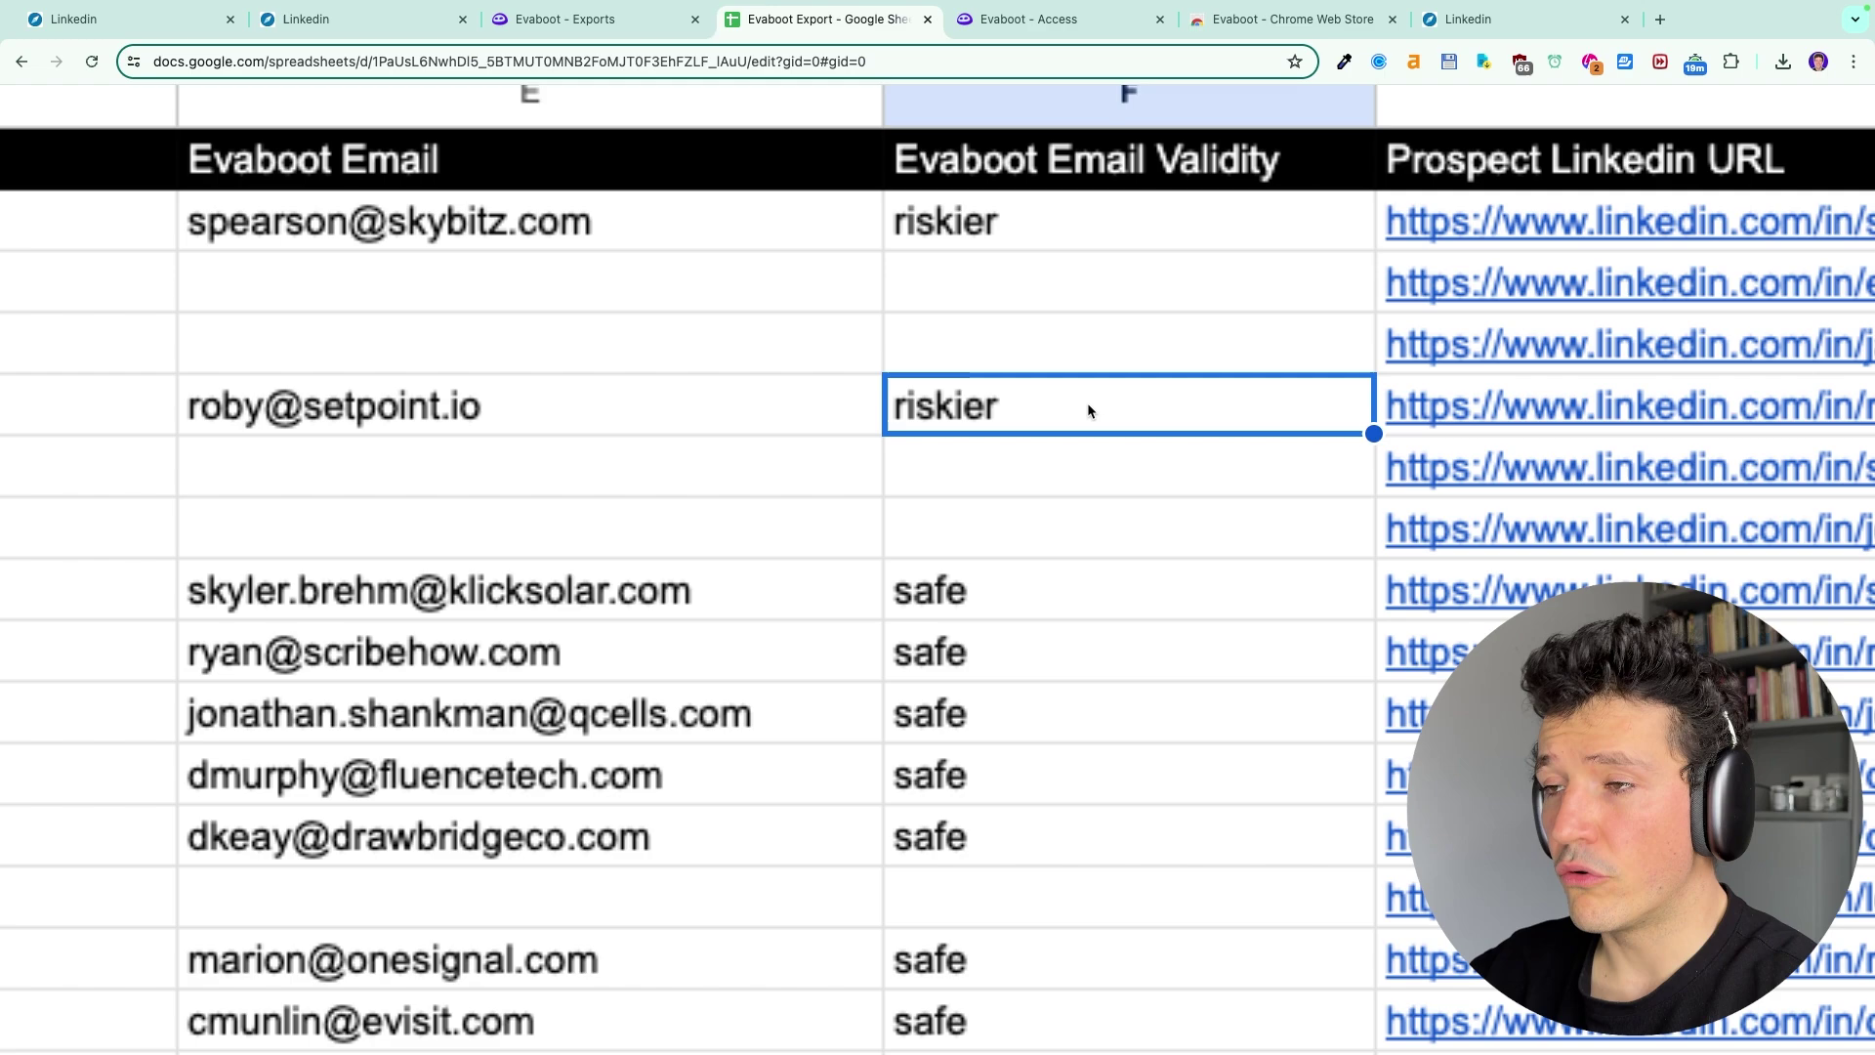
{"action": "scroll", "coordinate": [879, 489], "scroll_direction": "down", "scroll_amount": 5}
{"action": "scroll", "coordinate": [877, 490], "scroll_direction": "up", "scroll_amount": 3}
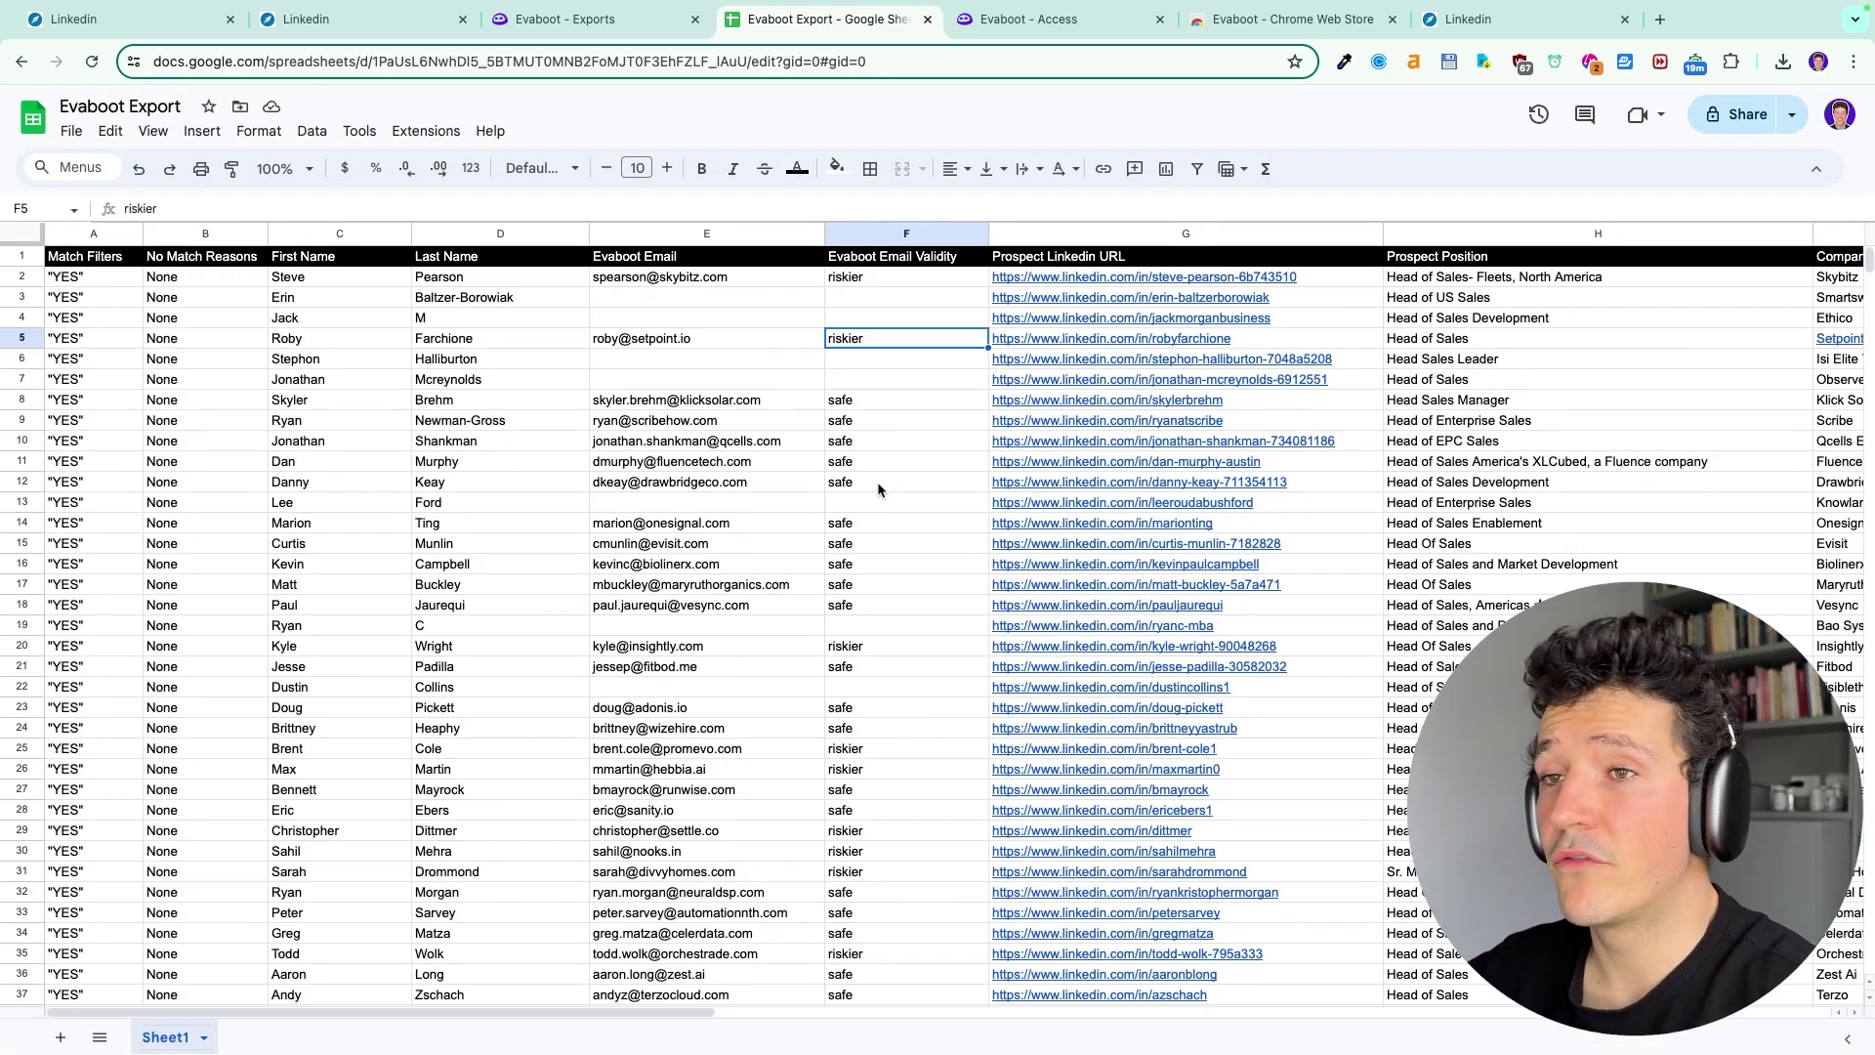
{"action": "scroll", "coordinate": [460, 277], "scroll_direction": "right", "scroll_amount": 2}
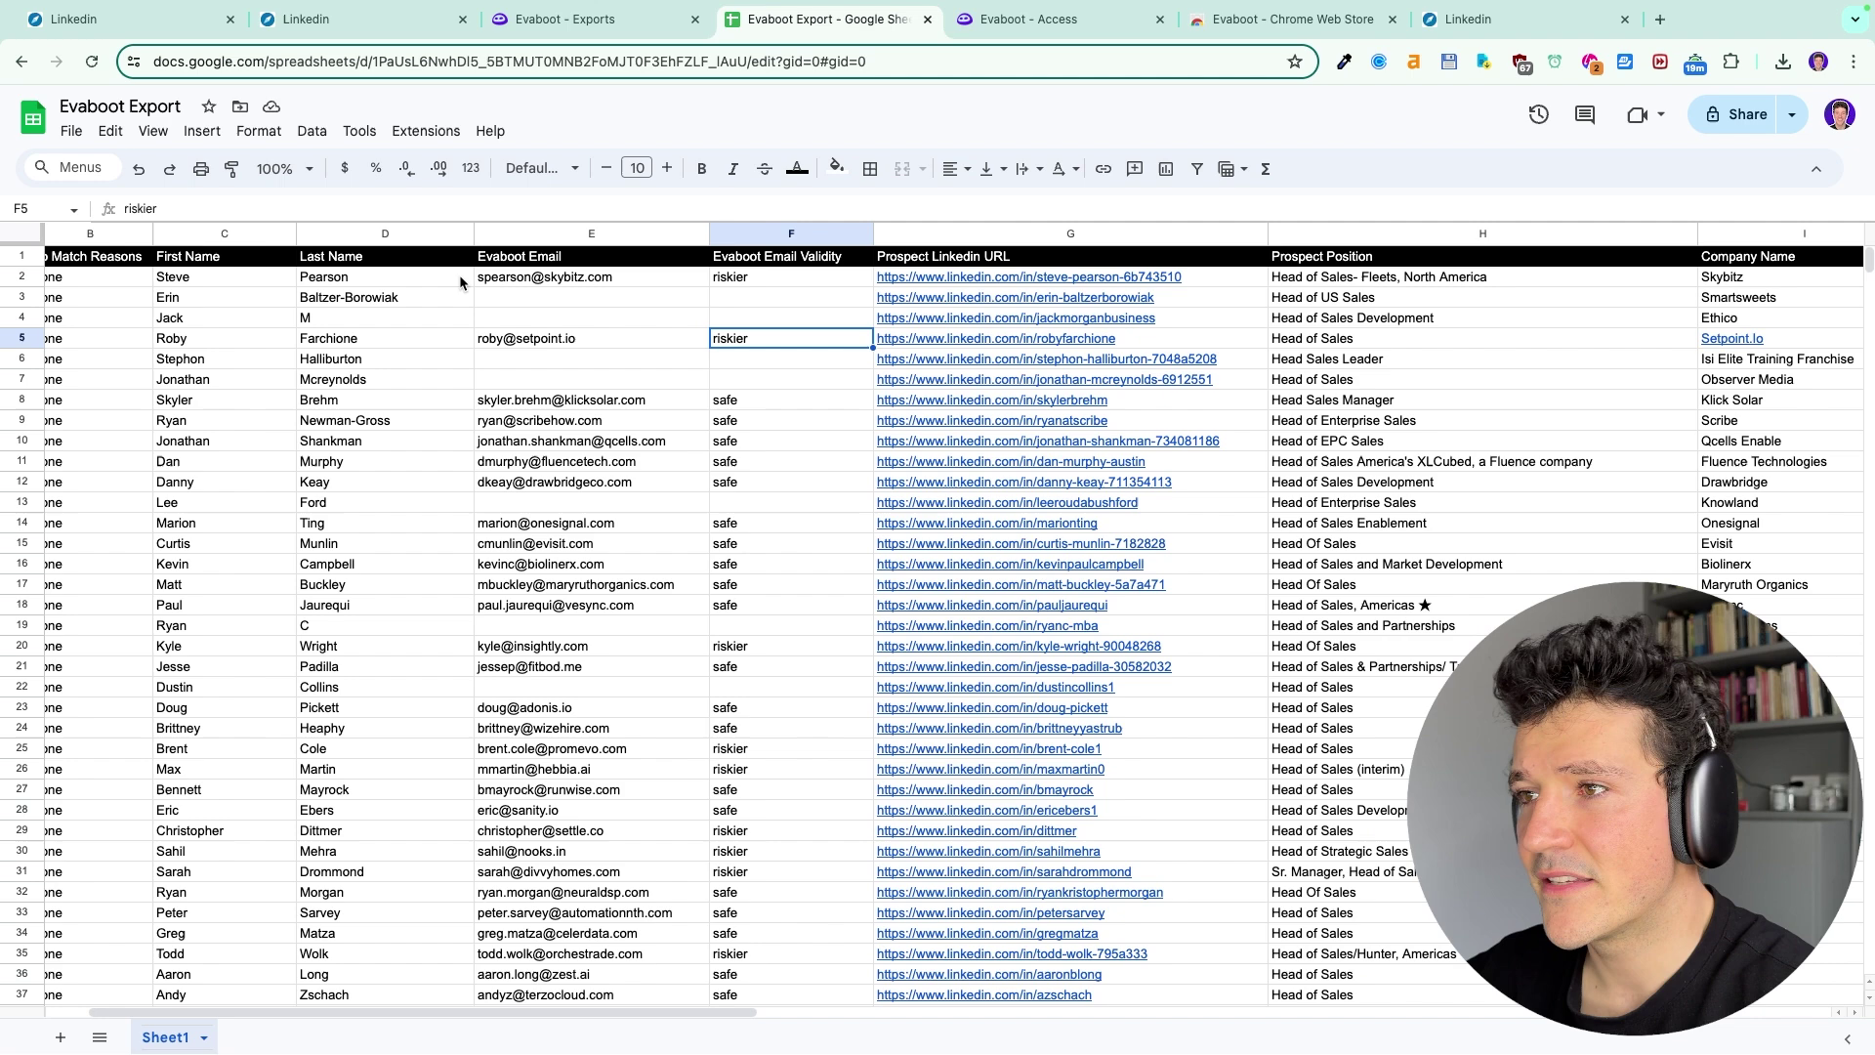
{"action": "scroll", "coordinate": [460, 281], "scroll_direction": "right", "scroll_amount": 5}
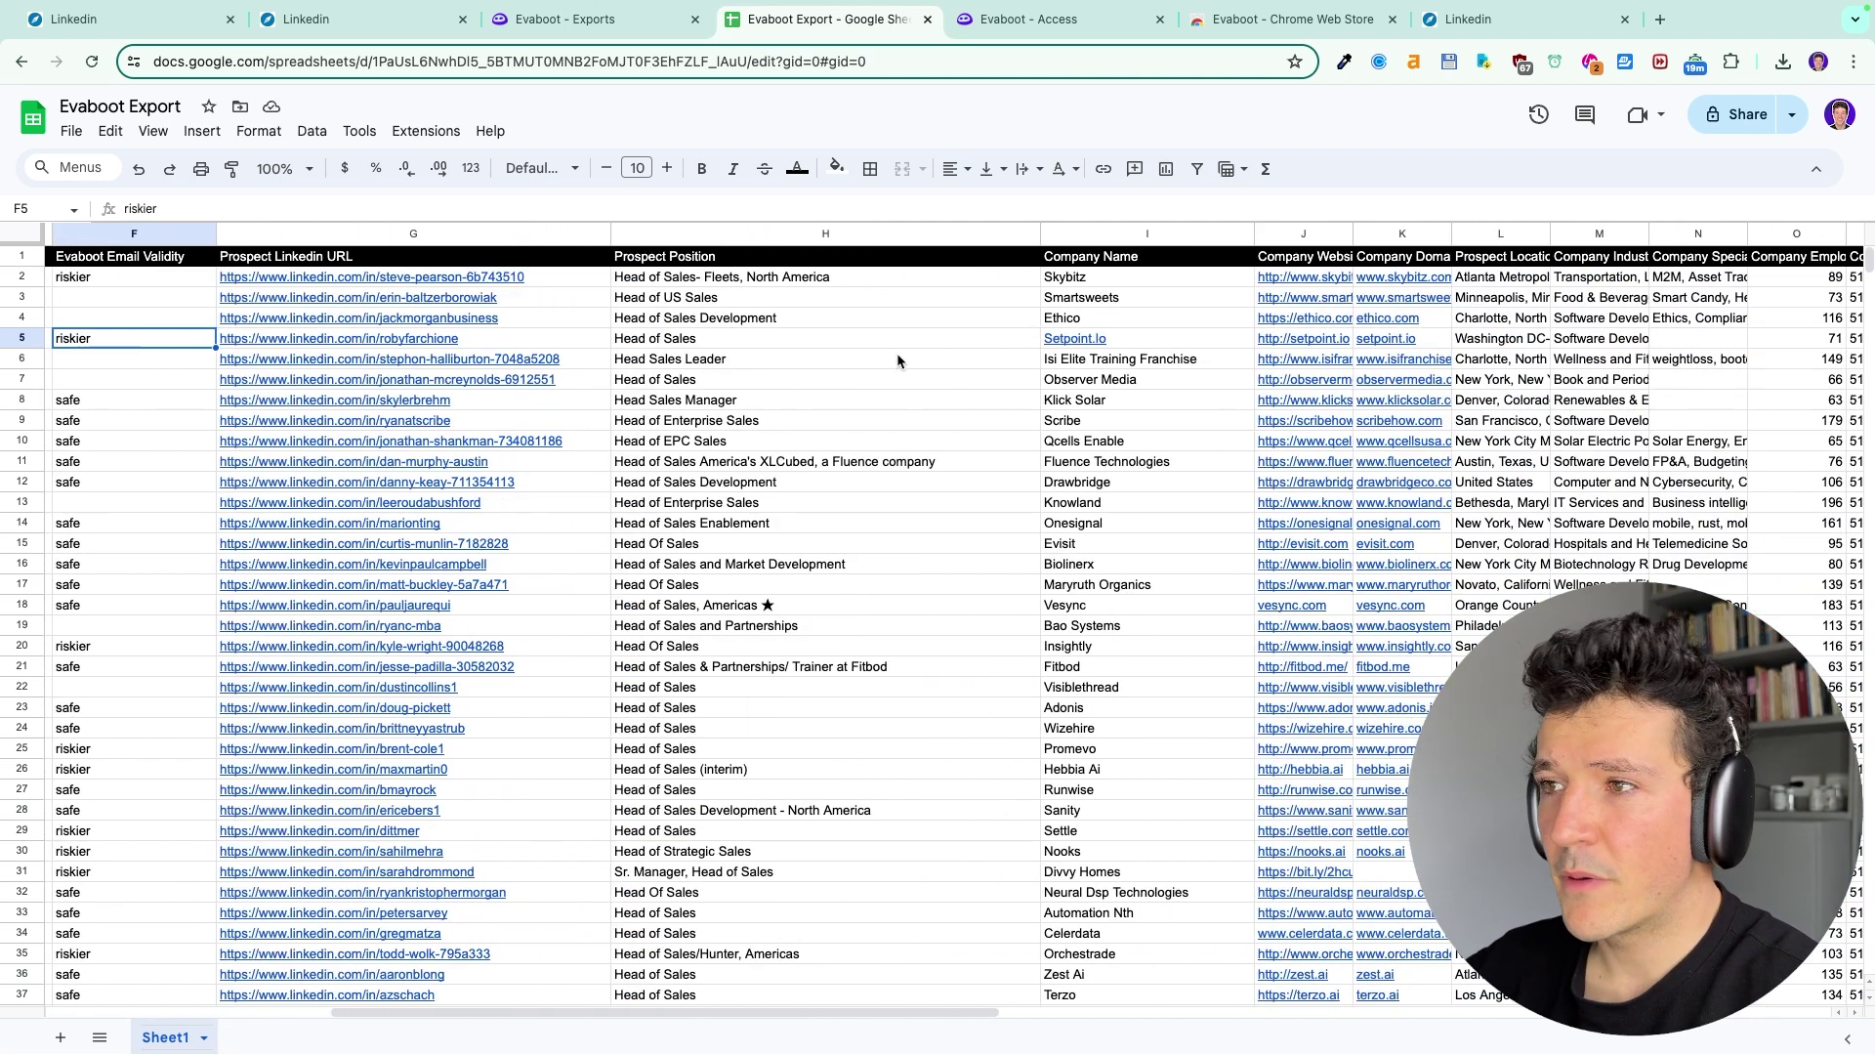
{"action": "scroll", "coordinate": [896, 359], "scroll_direction": "right", "scroll_amount": 5}
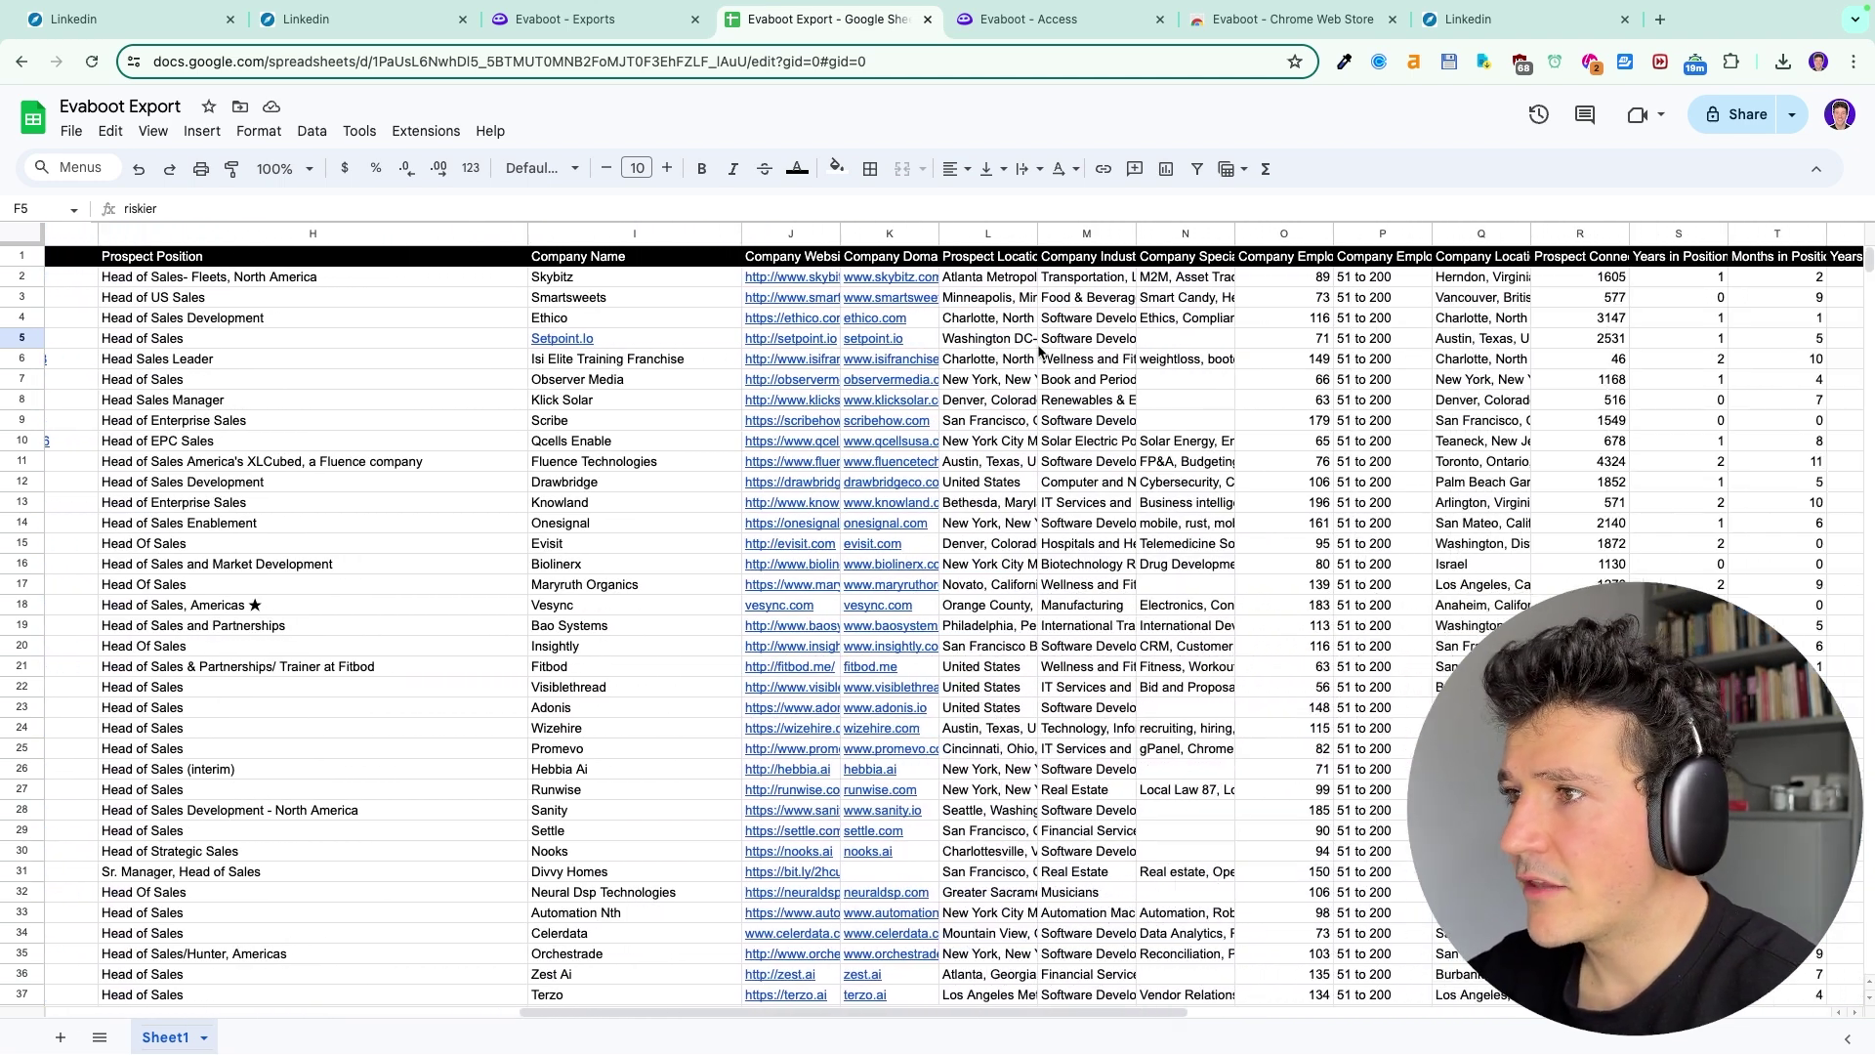
{"action": "scroll", "coordinate": [1040, 350], "scroll_direction": "right", "scroll_amount": 3}
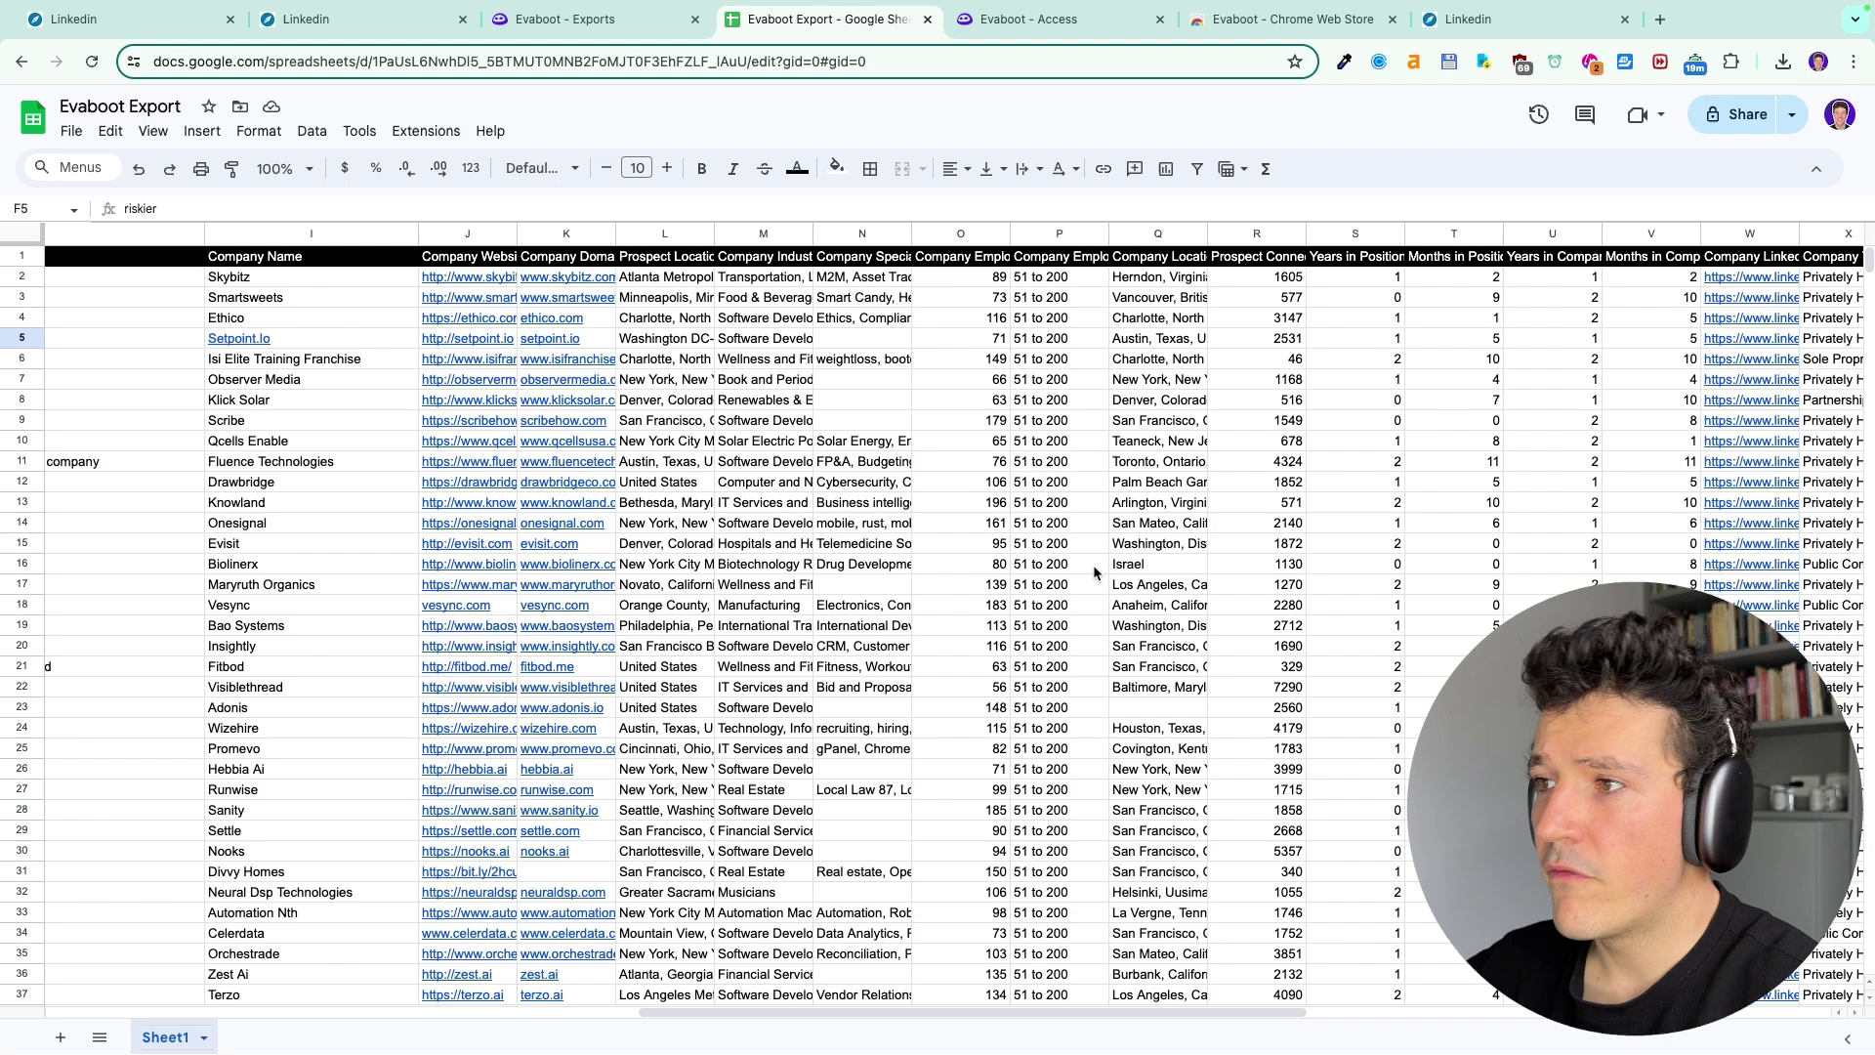
{"action": "scroll", "coordinate": [1108, 537], "scroll_direction": "right", "scroll_amount": 4}
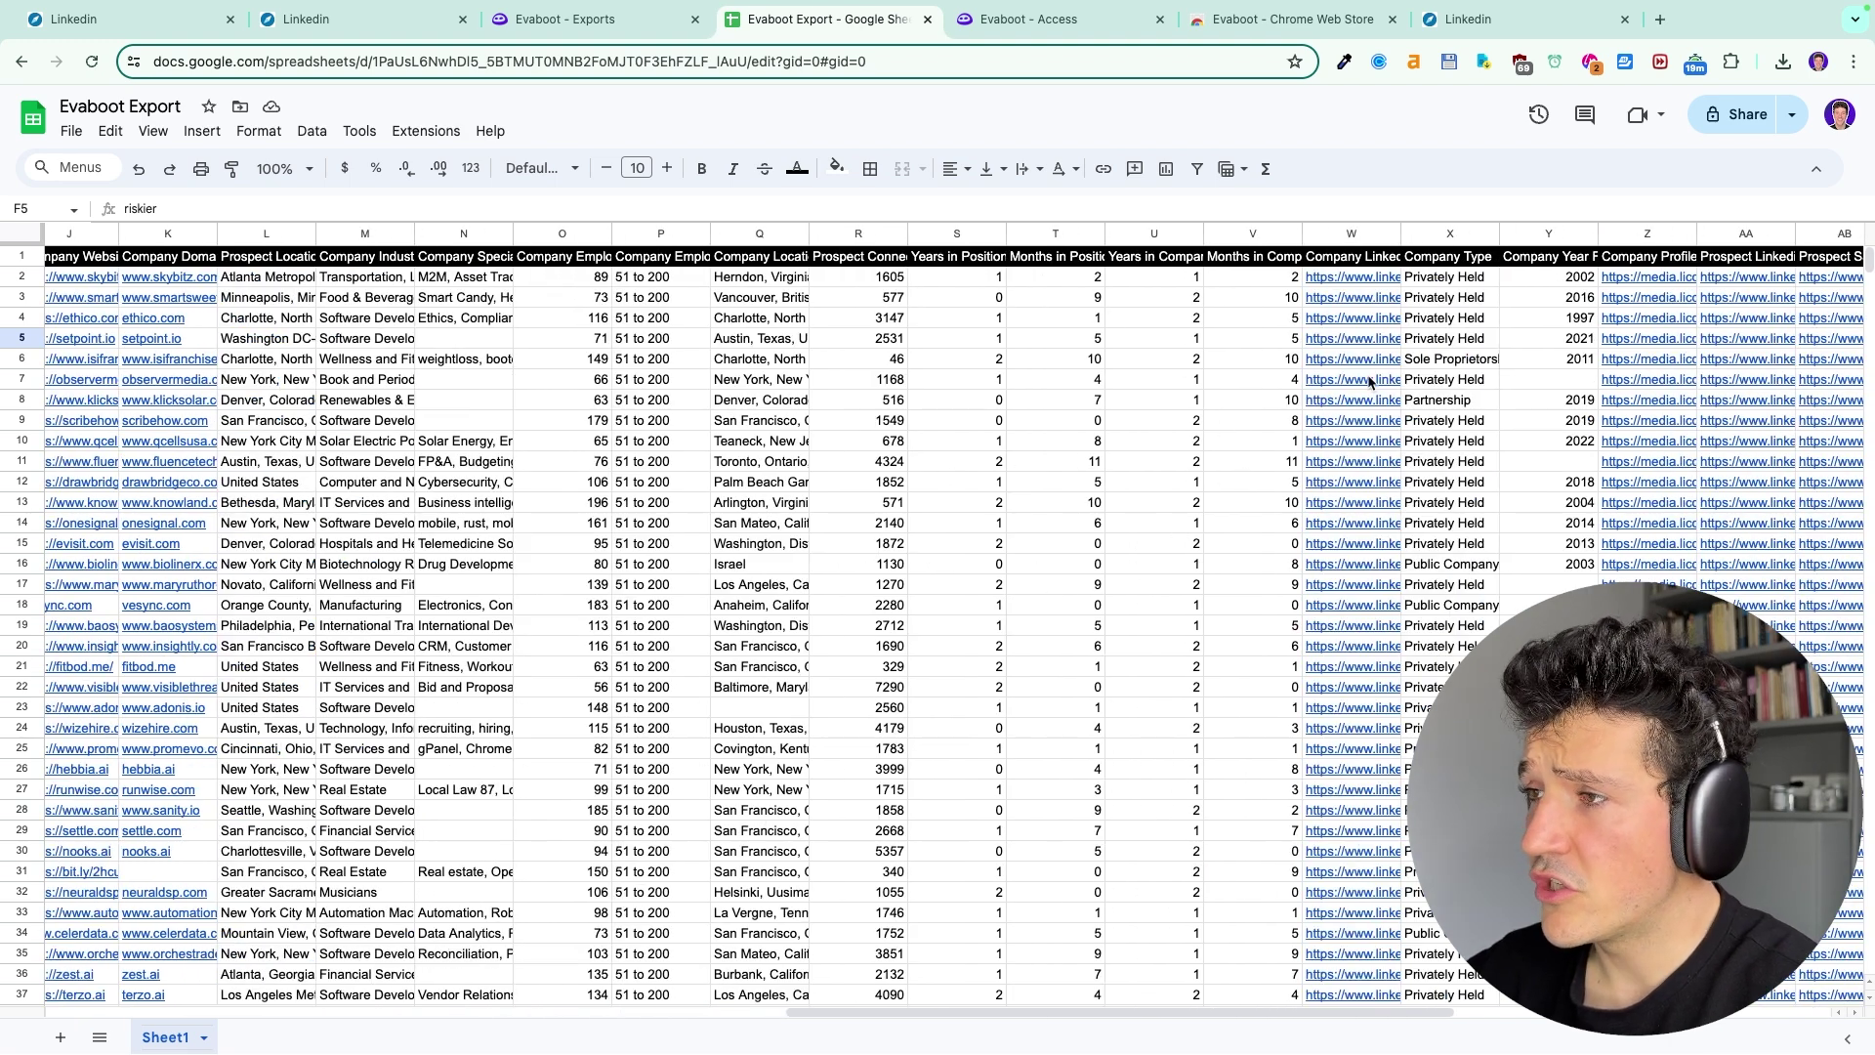
{"action": "scroll", "coordinate": [1269, 319], "scroll_direction": "right", "scroll_amount": 4}
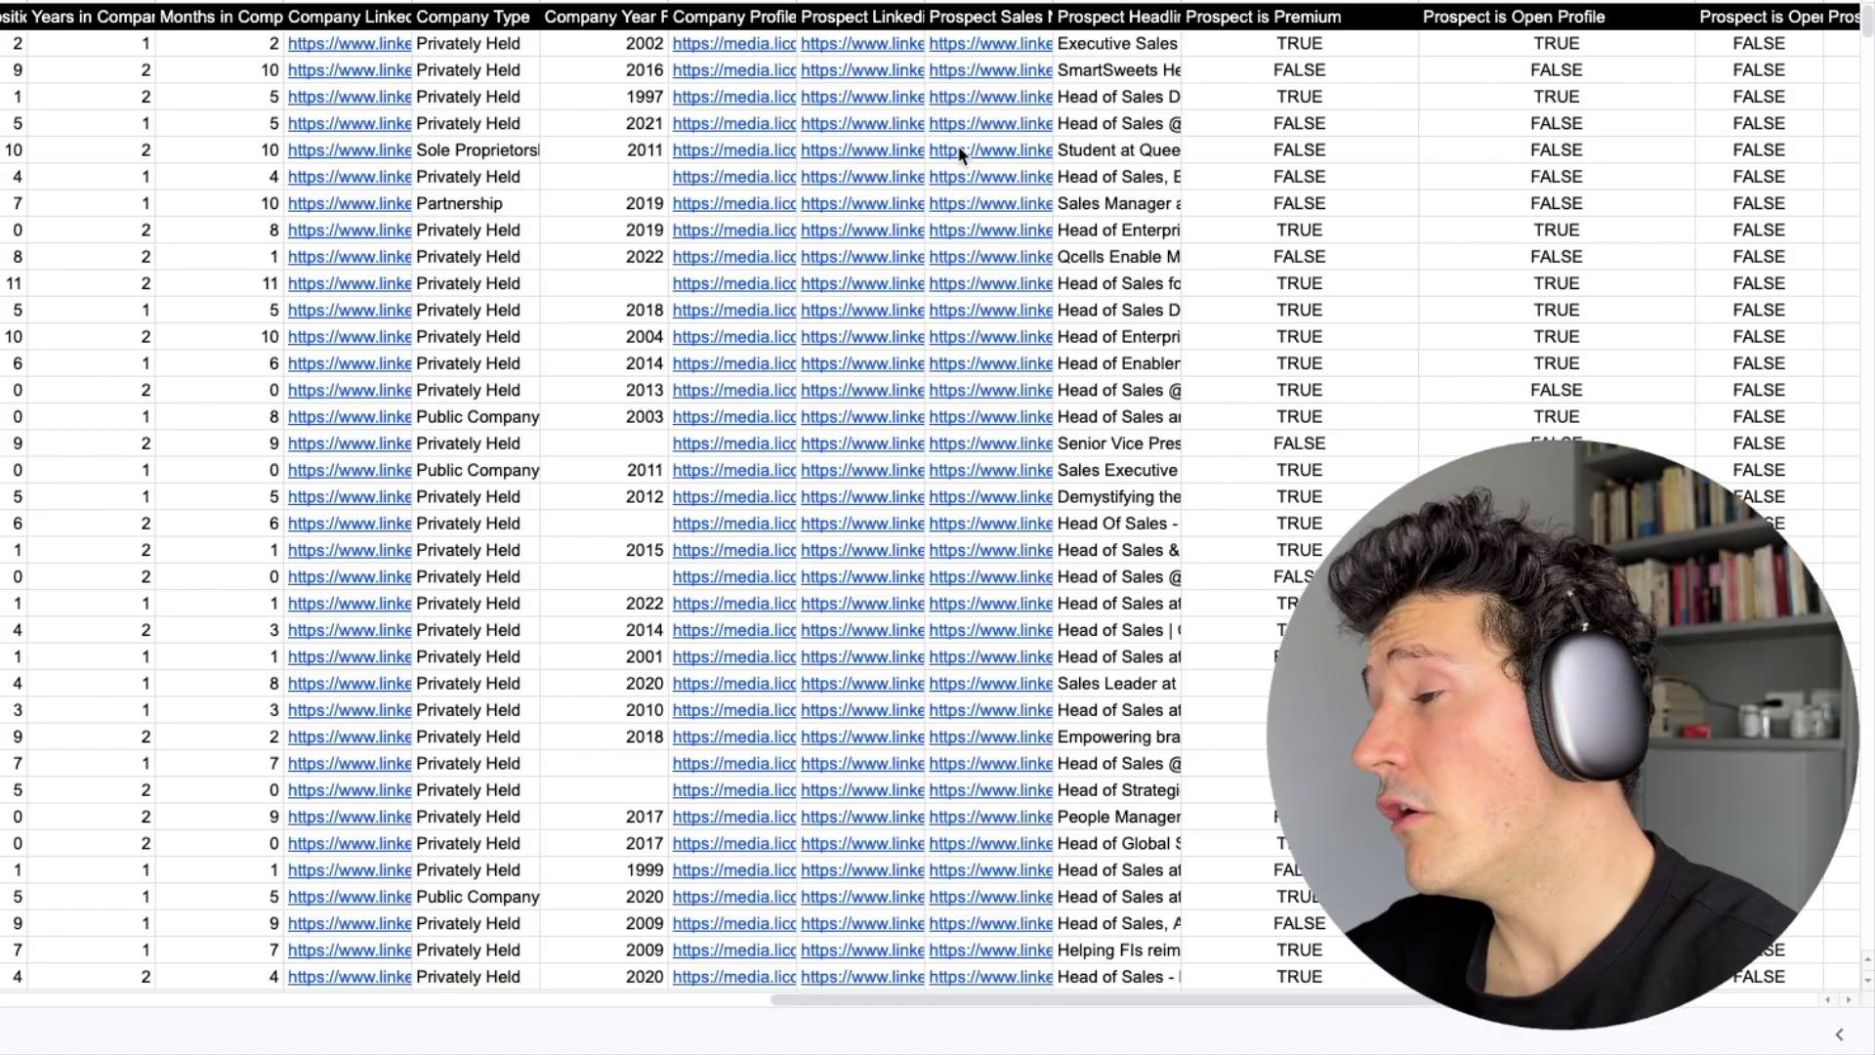
{"action": "scroll", "coordinate": [959, 152], "scroll_direction": "right", "scroll_amount": 4}
{"action": "scroll", "coordinate": [959, 151], "scroll_direction": "left", "scroll_amount": 15}
{"action": "scroll", "coordinate": [959, 151], "scroll_direction": "right", "scroll_amount": 6}
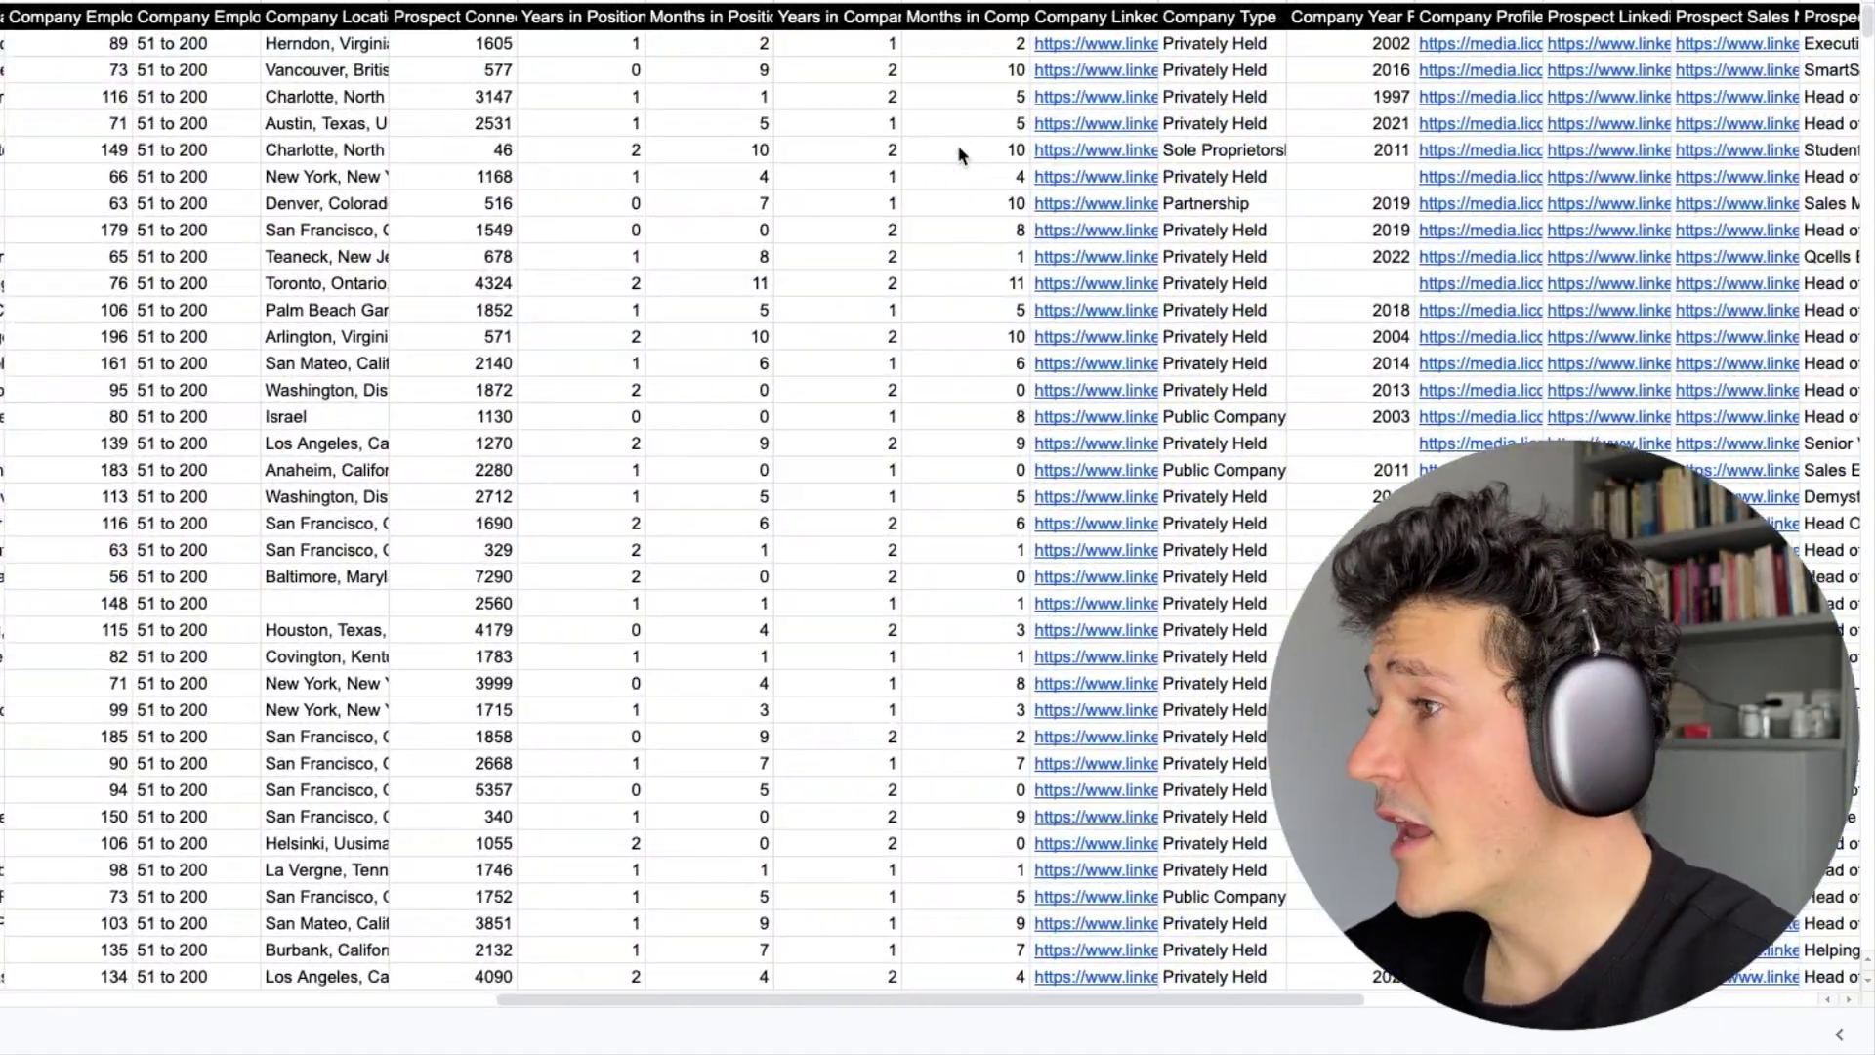
{"action": "scroll", "coordinate": [959, 151], "scroll_direction": "right", "scroll_amount": 2}
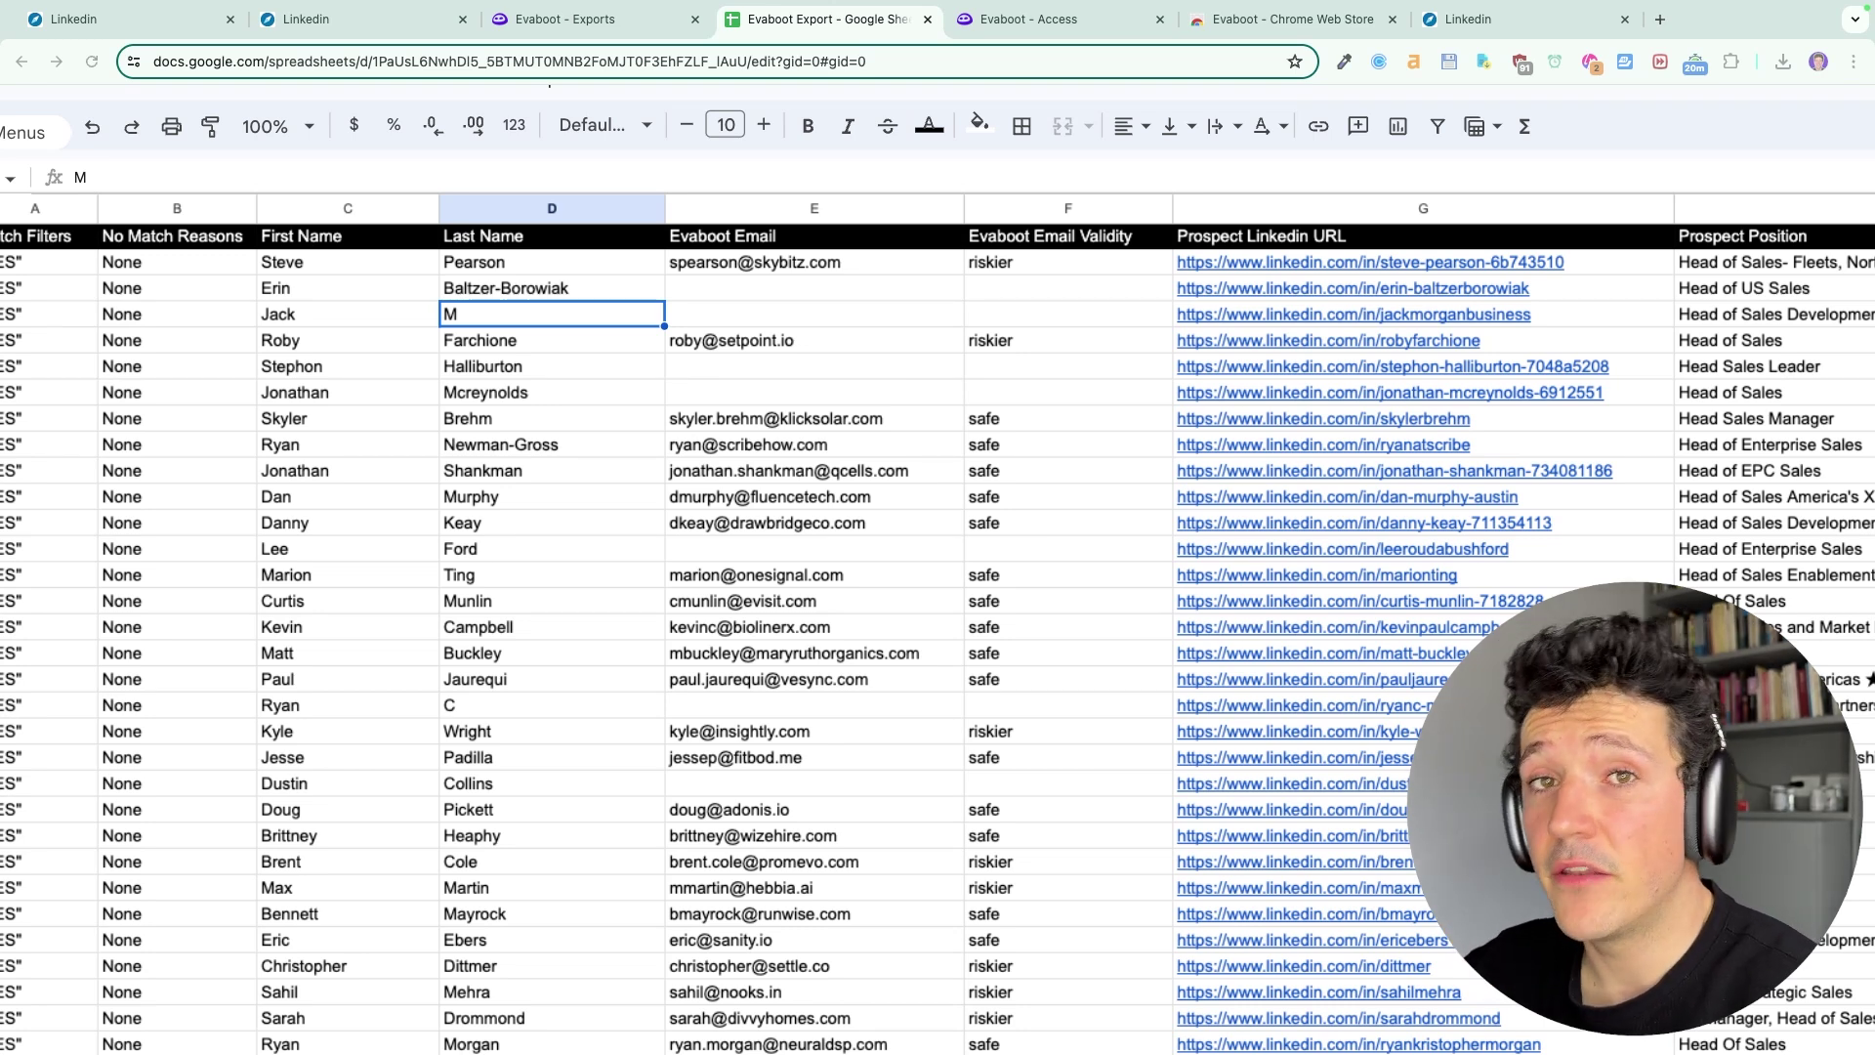
{"action": "scroll", "coordinate": [518, 651], "scroll_direction": "left", "scroll_amount": 2}
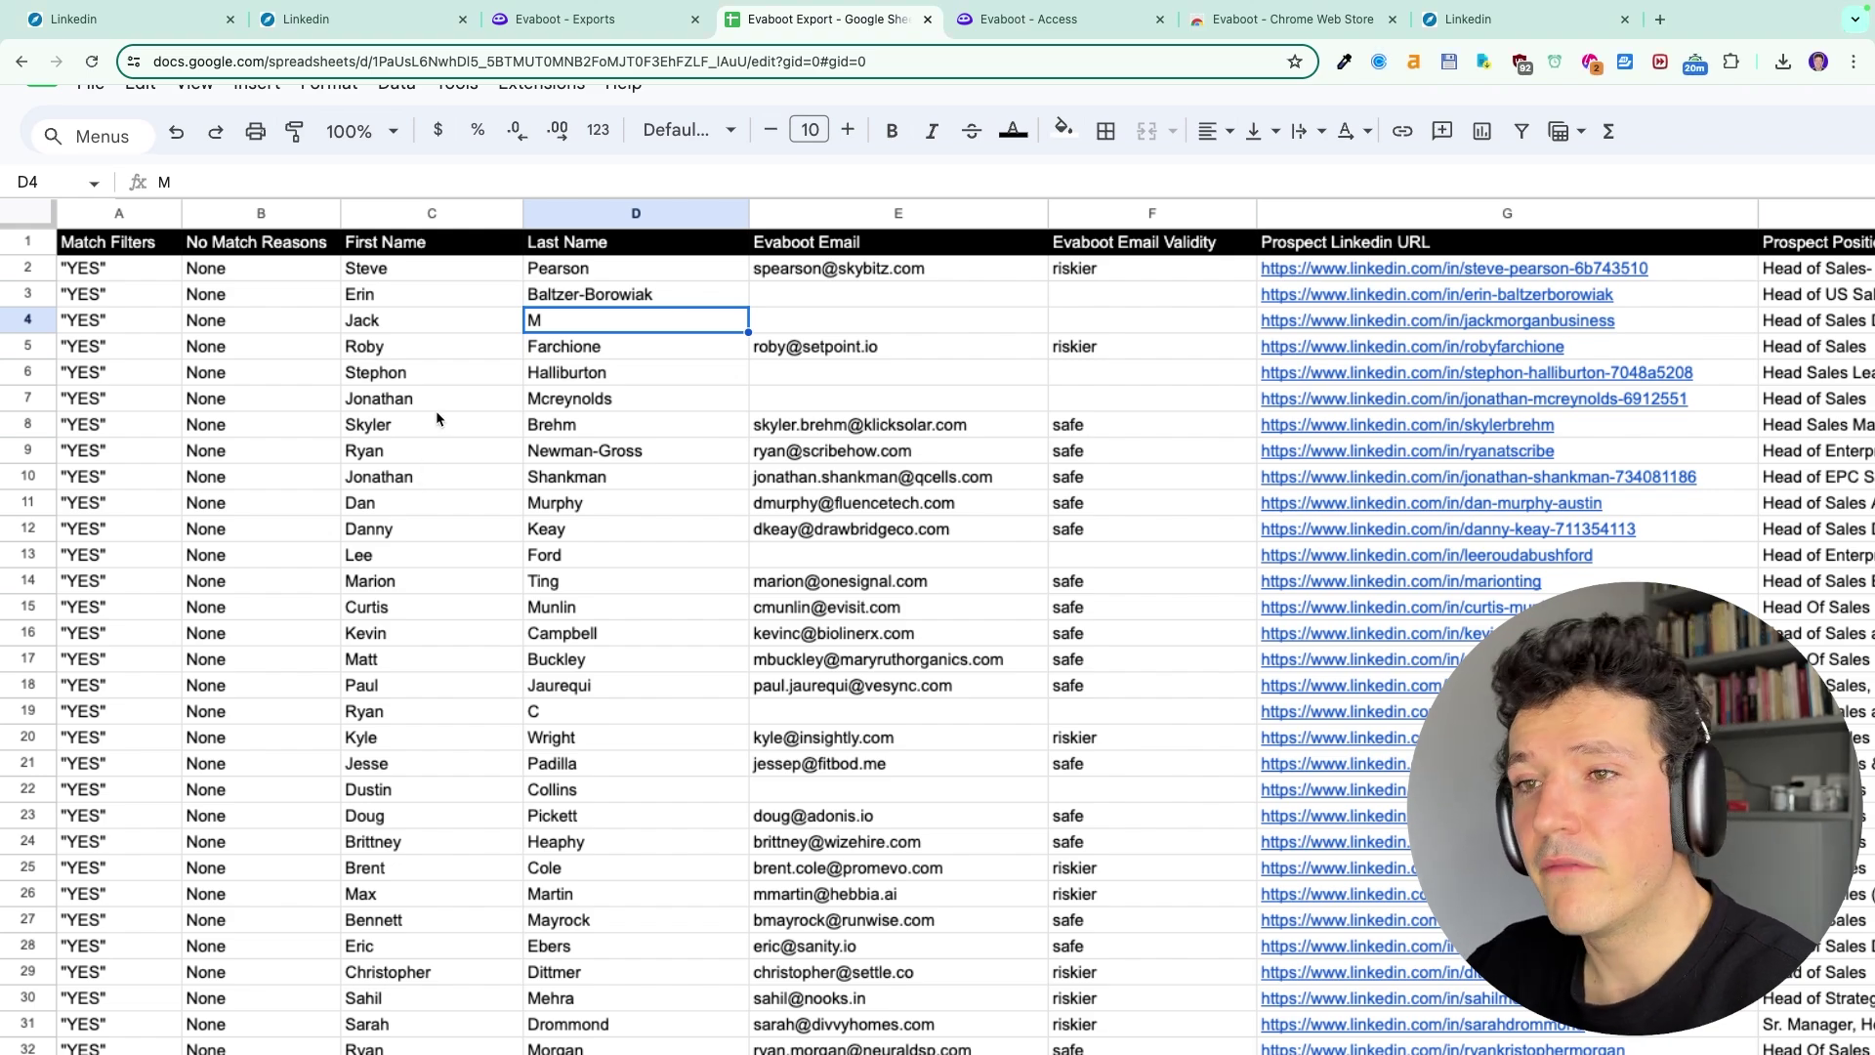
{"action": "left_click", "coordinate": [415, 427]}
{"action": "scroll", "coordinate": [429, 413], "scroll_direction": "up", "scroll_amount": 5}
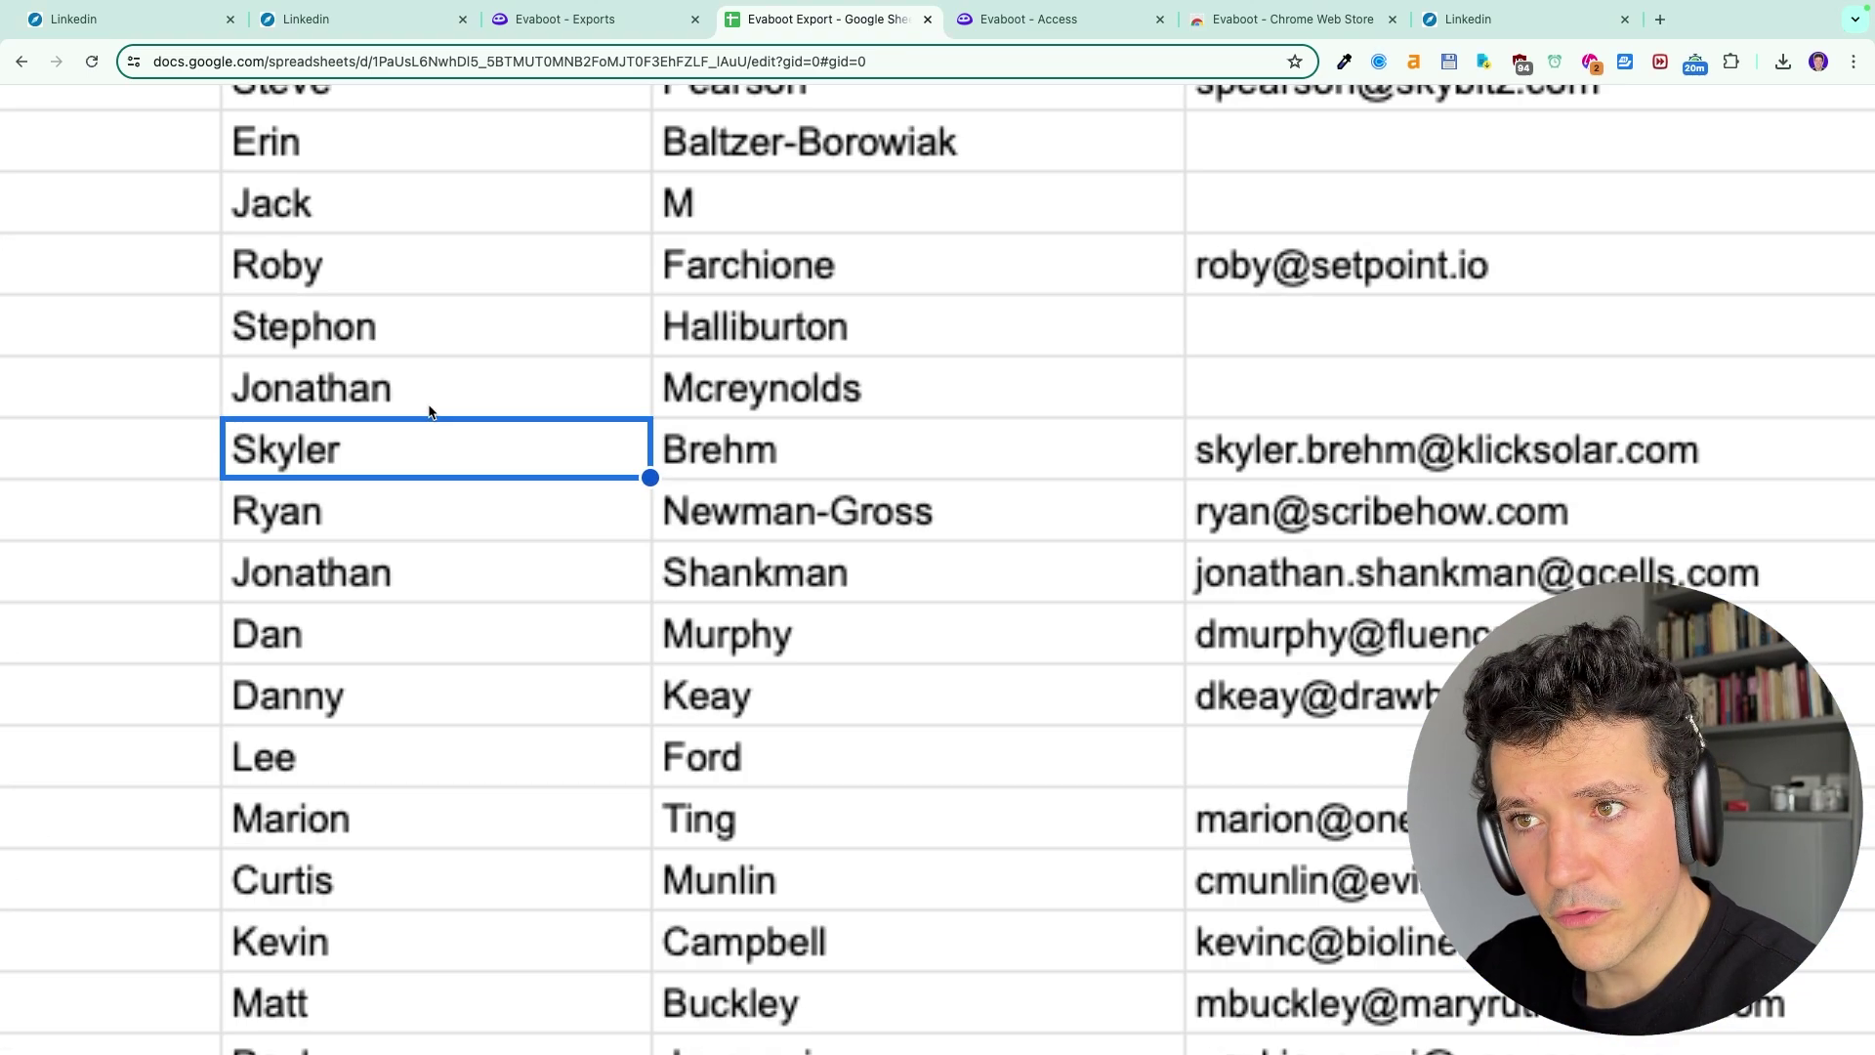
{"action": "scroll", "coordinate": [596, 444], "scroll_direction": "down", "scroll_amount": 5}
{"action": "scroll", "coordinate": [596, 445], "scroll_direction": "down", "scroll_amount": 10}
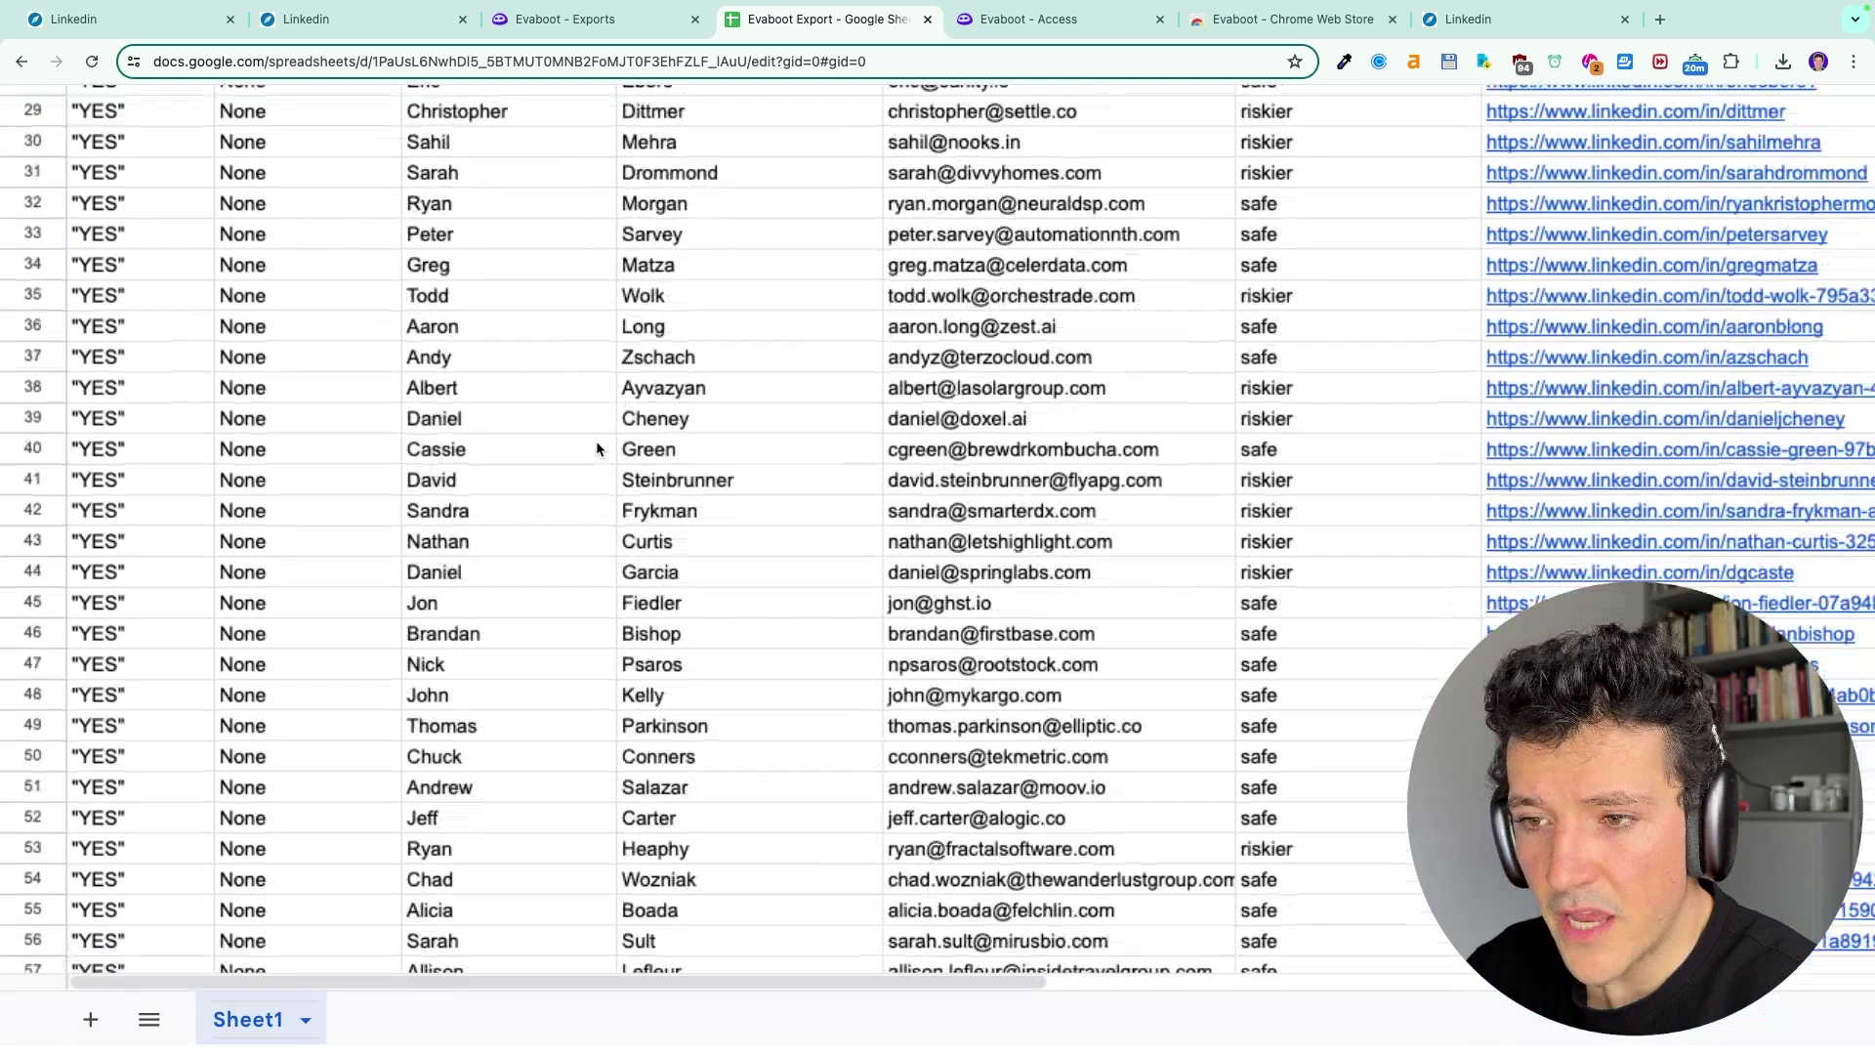
{"action": "scroll", "coordinate": [597, 448], "scroll_direction": "down", "scroll_amount": 15}
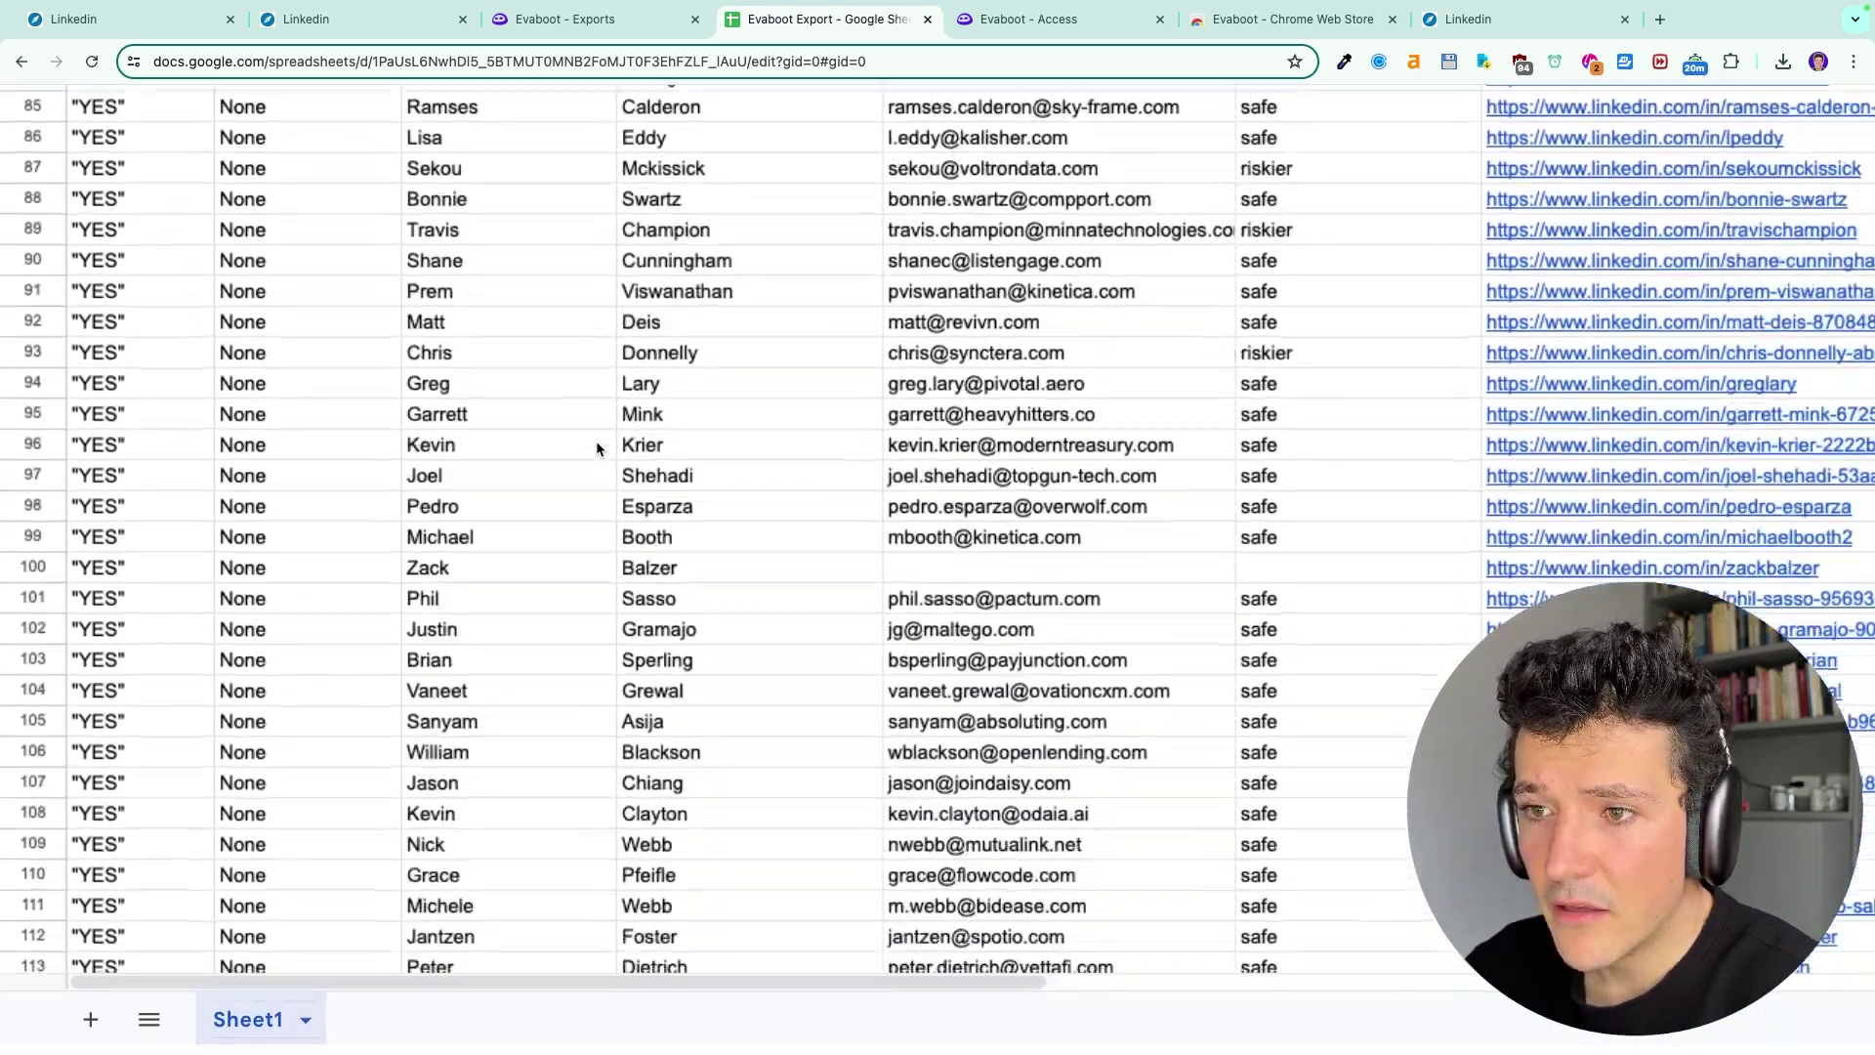
{"action": "scroll", "coordinate": [596, 441], "scroll_direction": "down", "scroll_amount": 15}
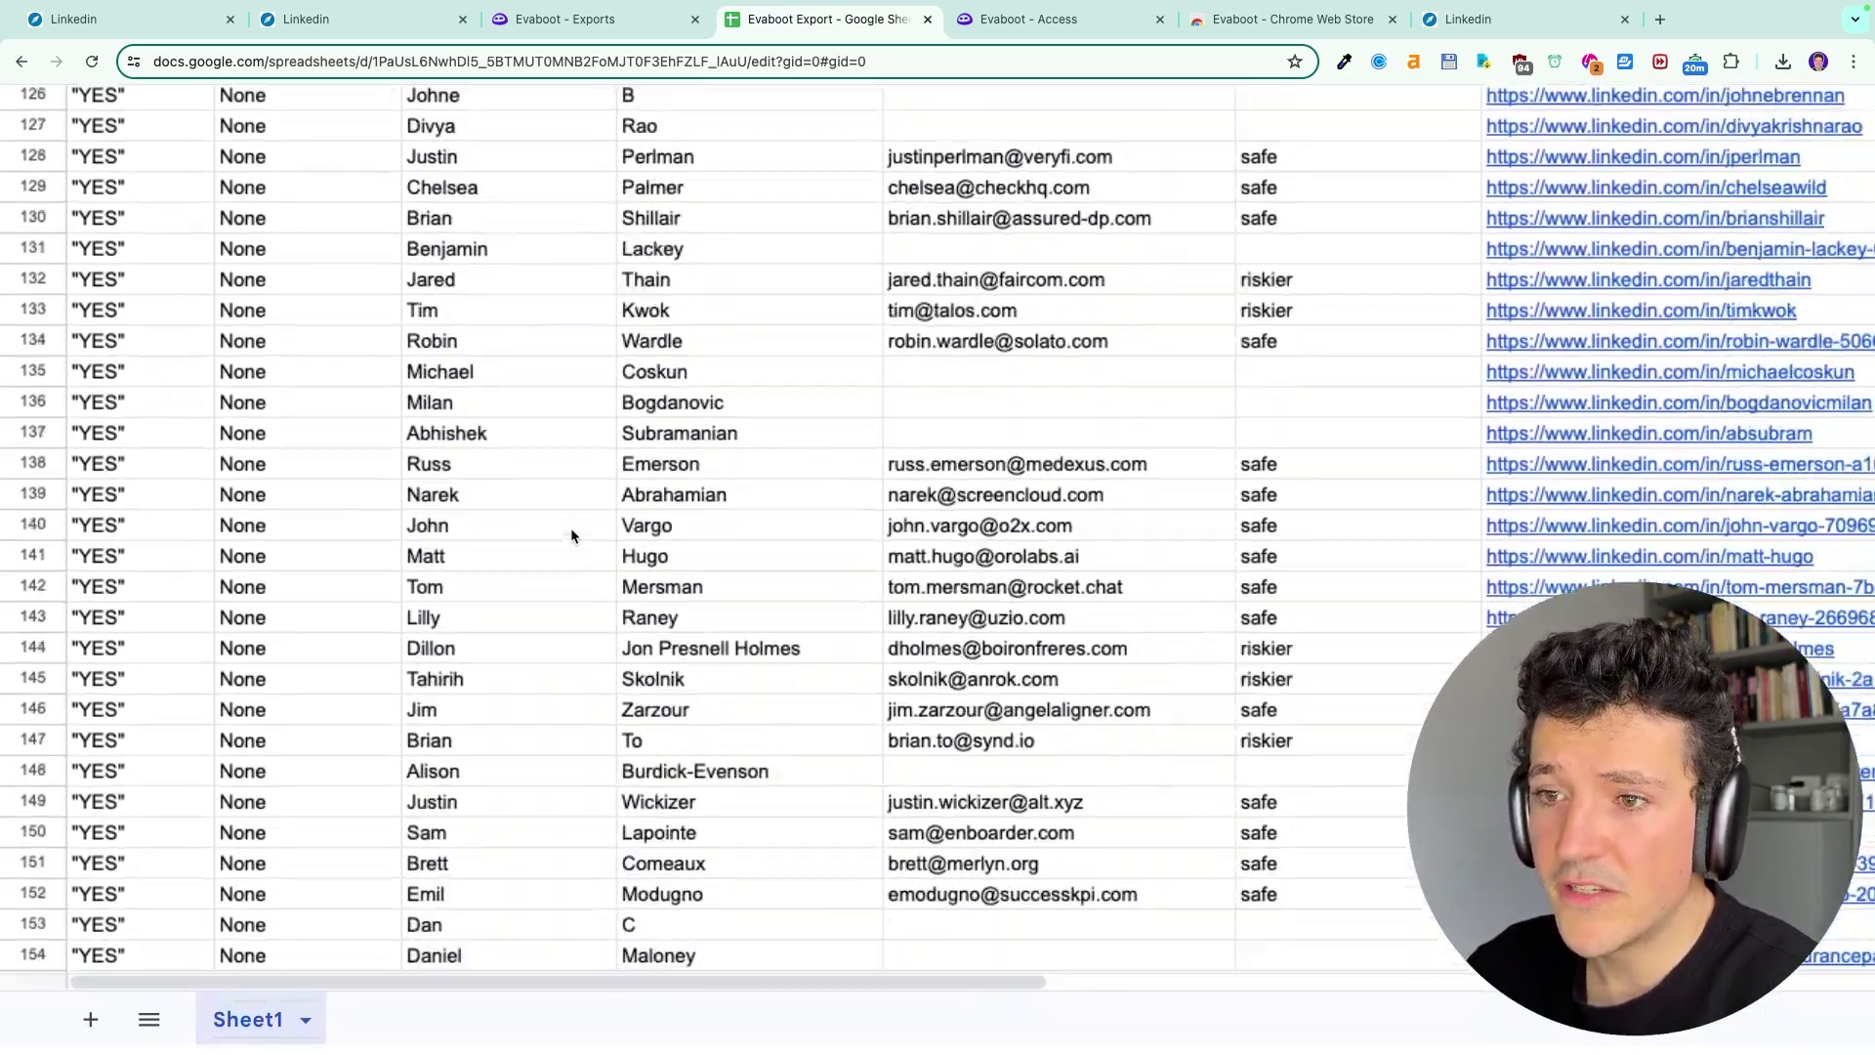
{"action": "scroll", "coordinate": [181, 379], "scroll_direction": "down", "scroll_amount": 1}
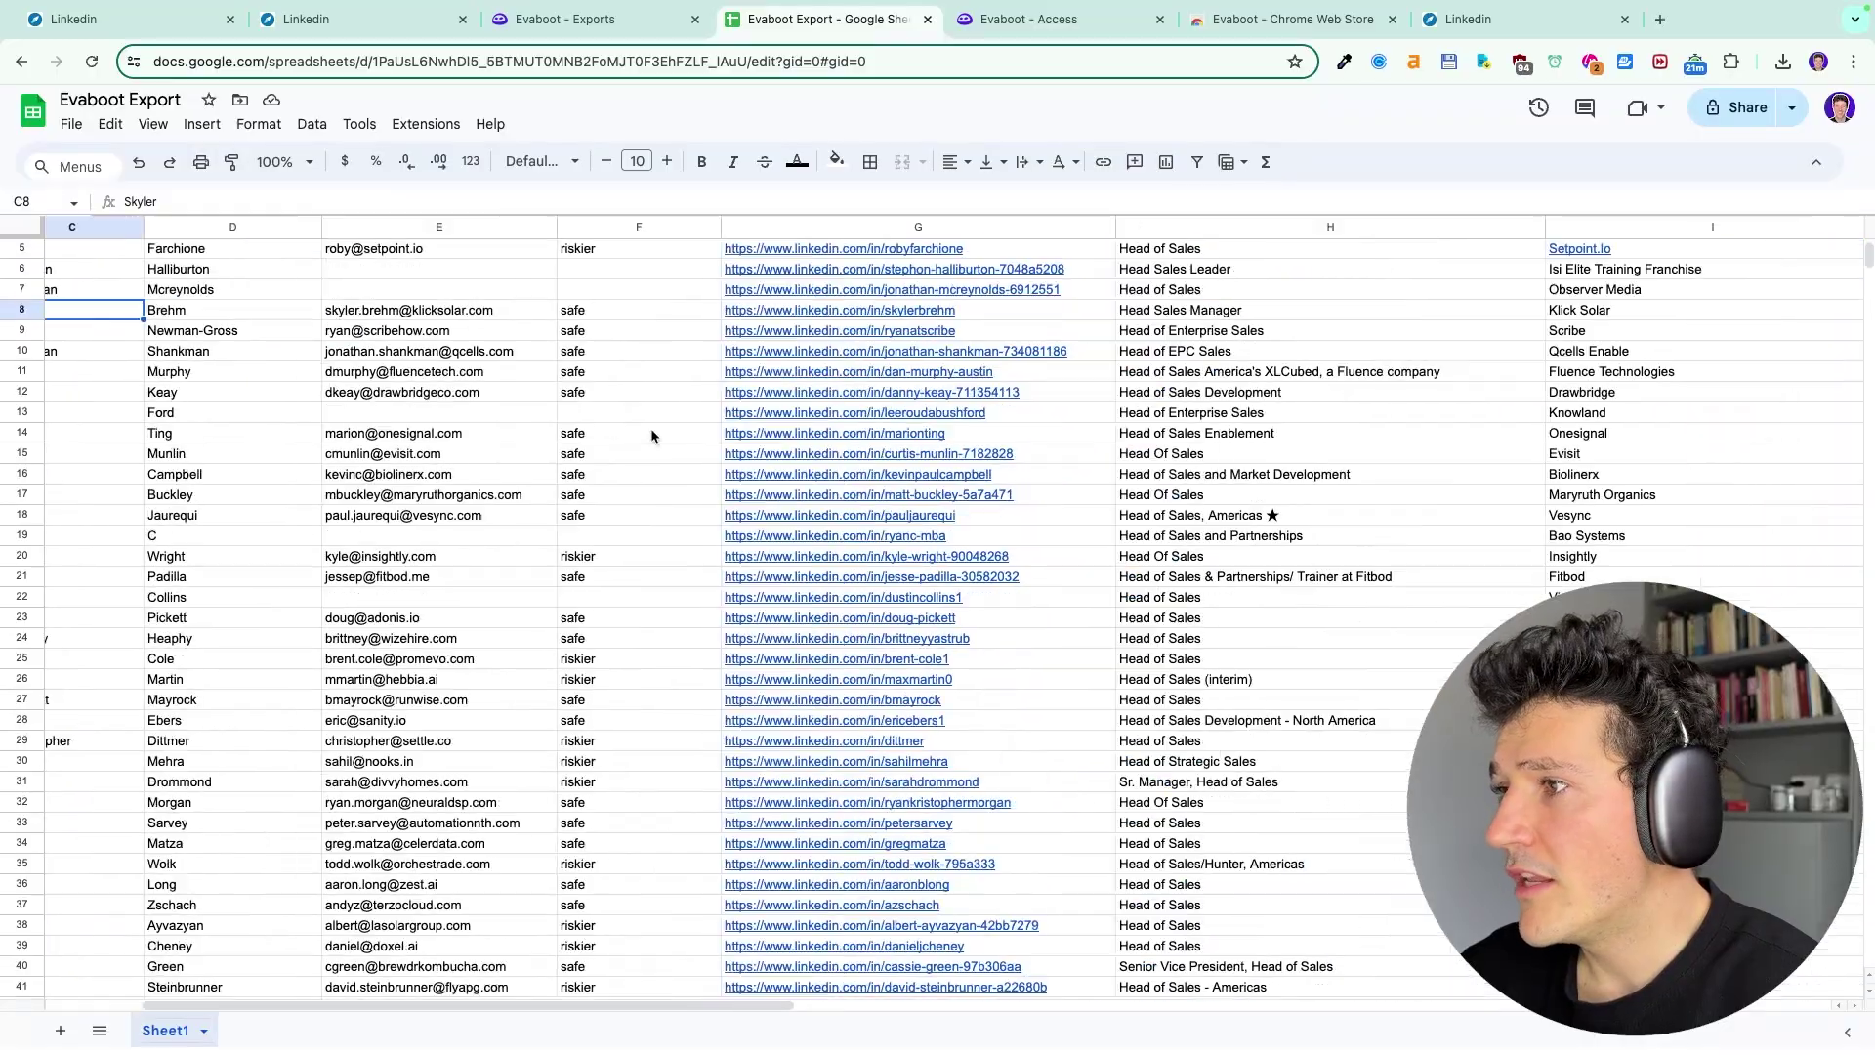
{"action": "scroll", "coordinate": [651, 435], "scroll_direction": "right", "scroll_amount": 10}
{"action": "scroll", "coordinate": [732, 468], "scroll_direction": "up", "scroll_amount": 2}
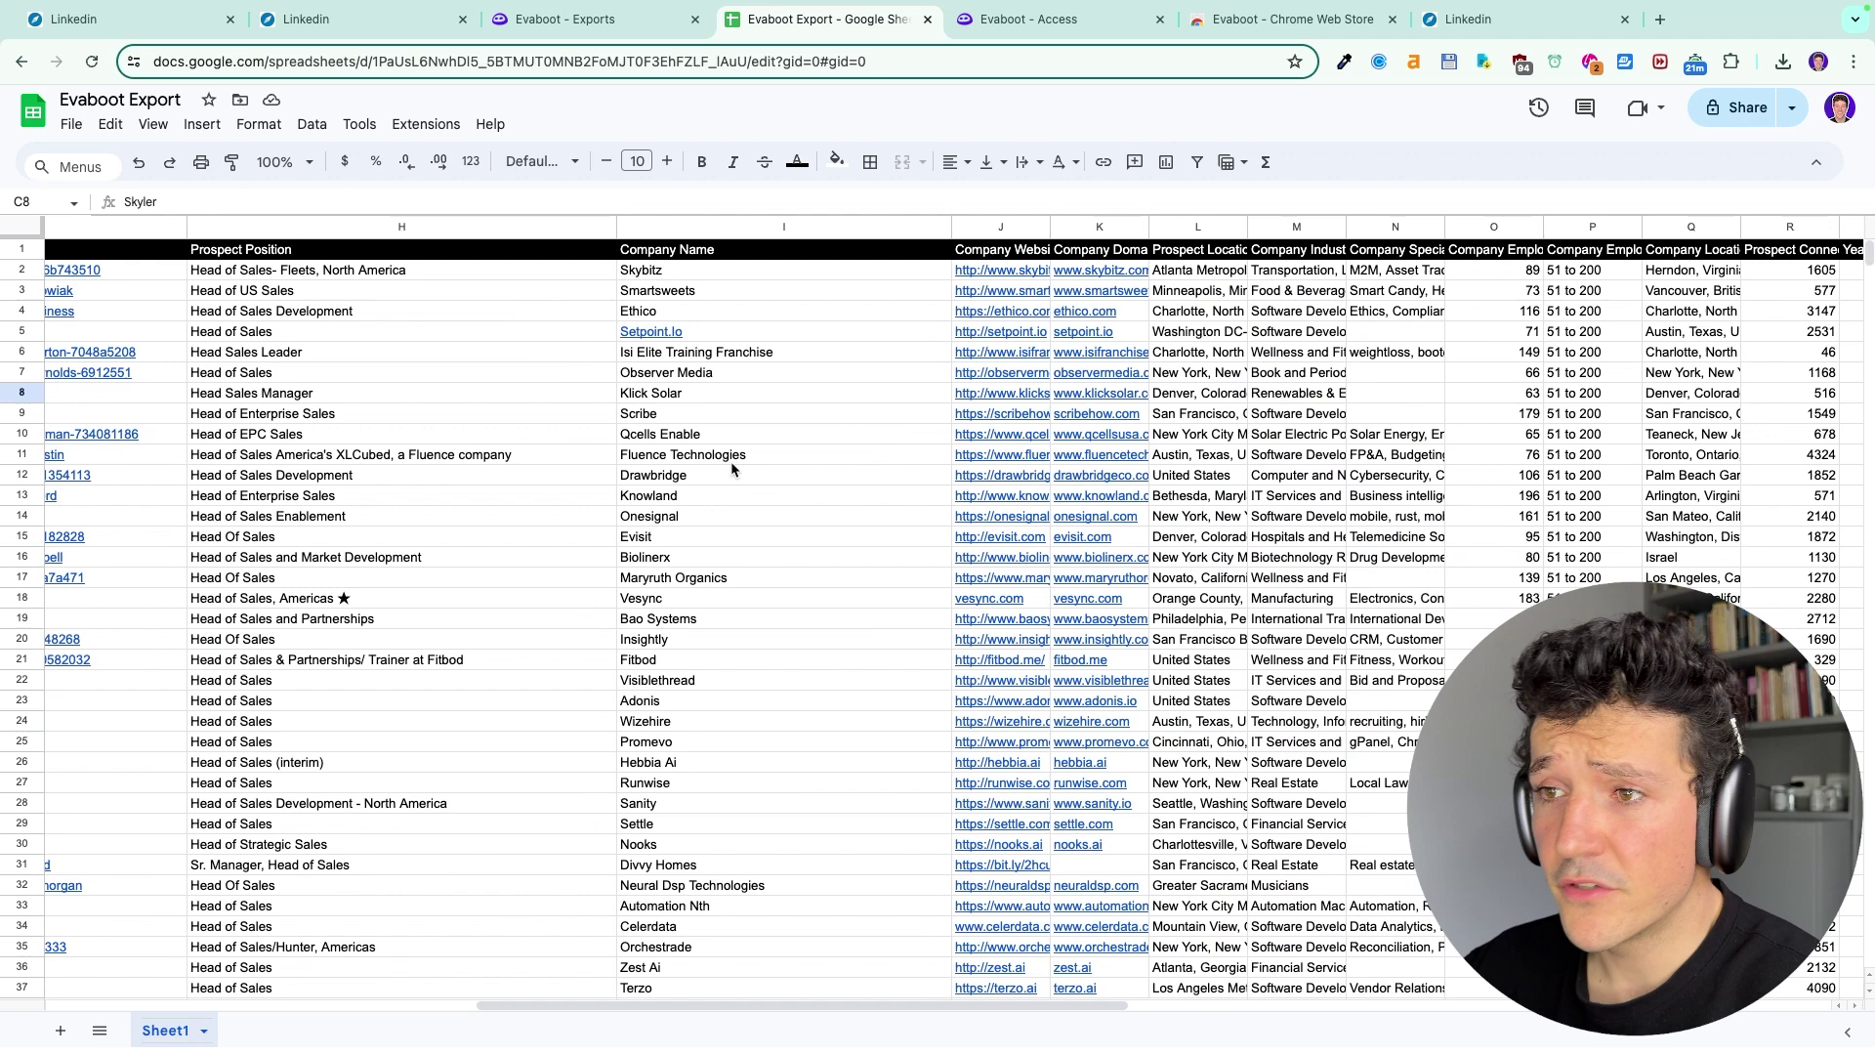
{"action": "left_click_drag", "start_coordinate": [752, 330], "coordinate": [747, 742]}
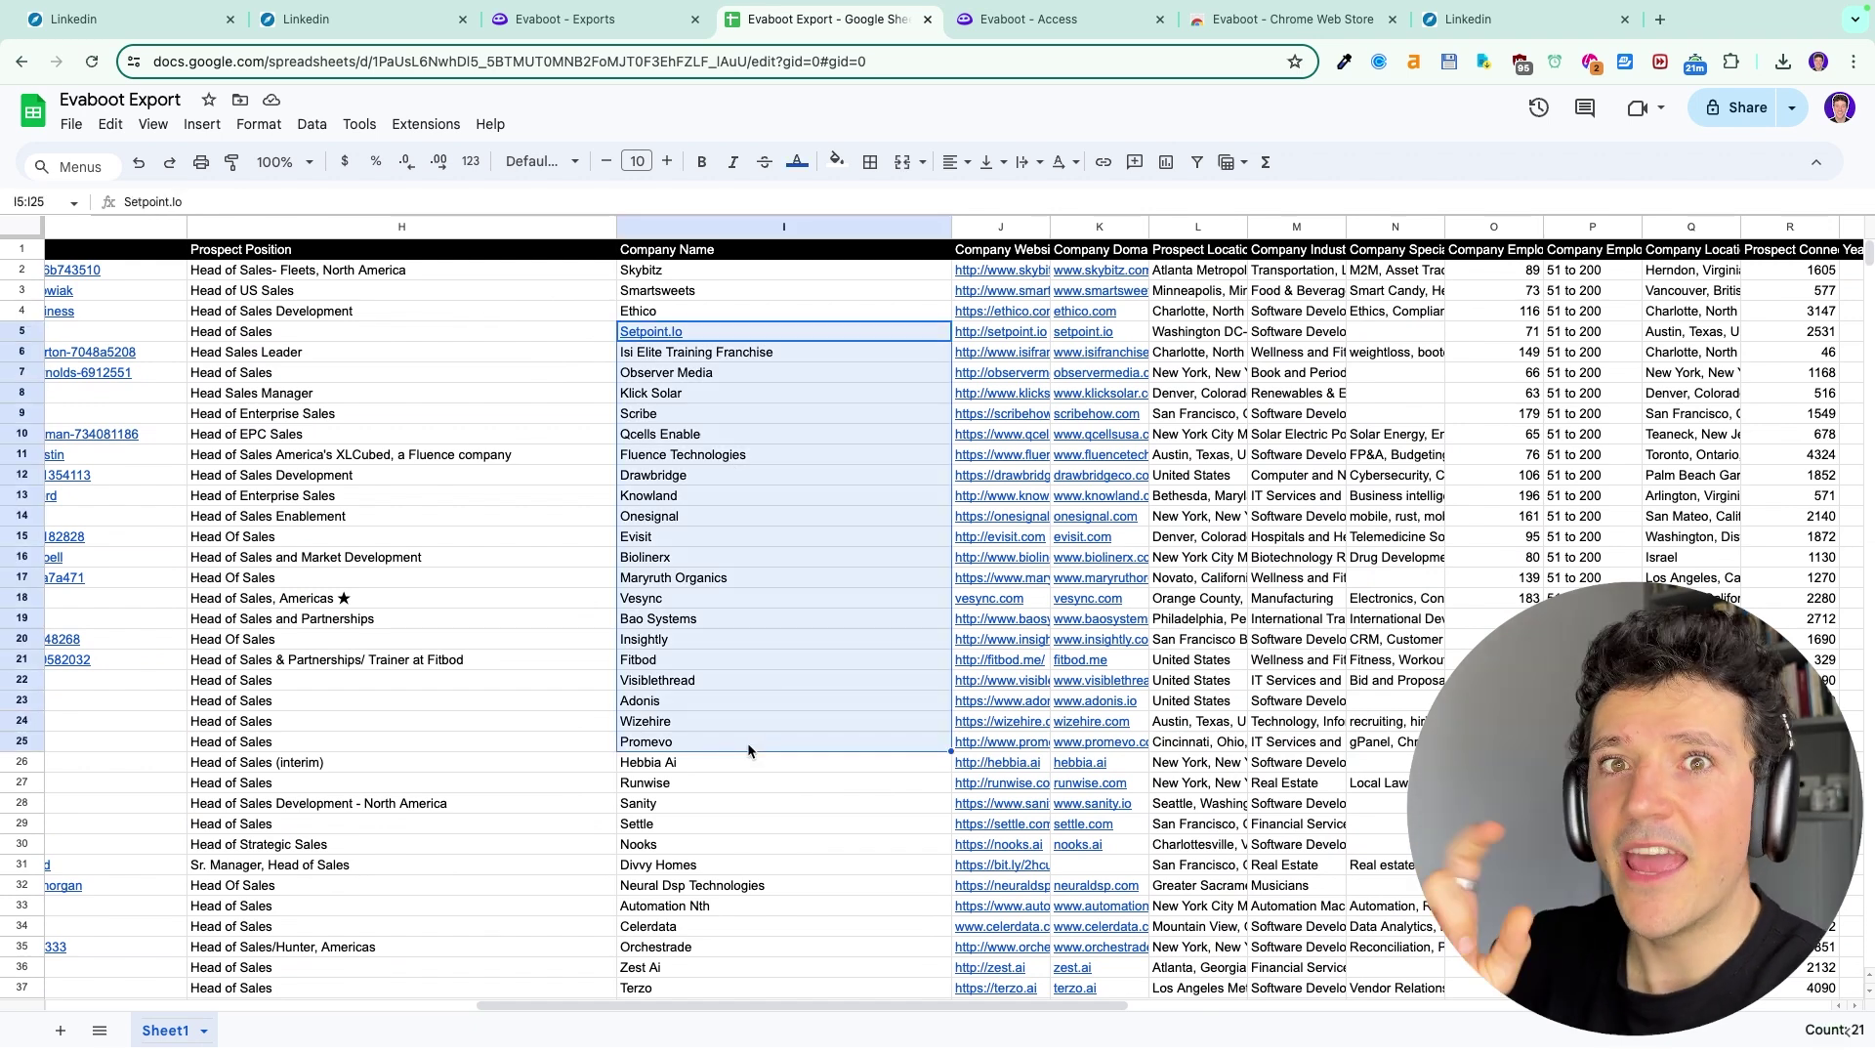
{"action": "left_click", "coordinate": [799, 536]}
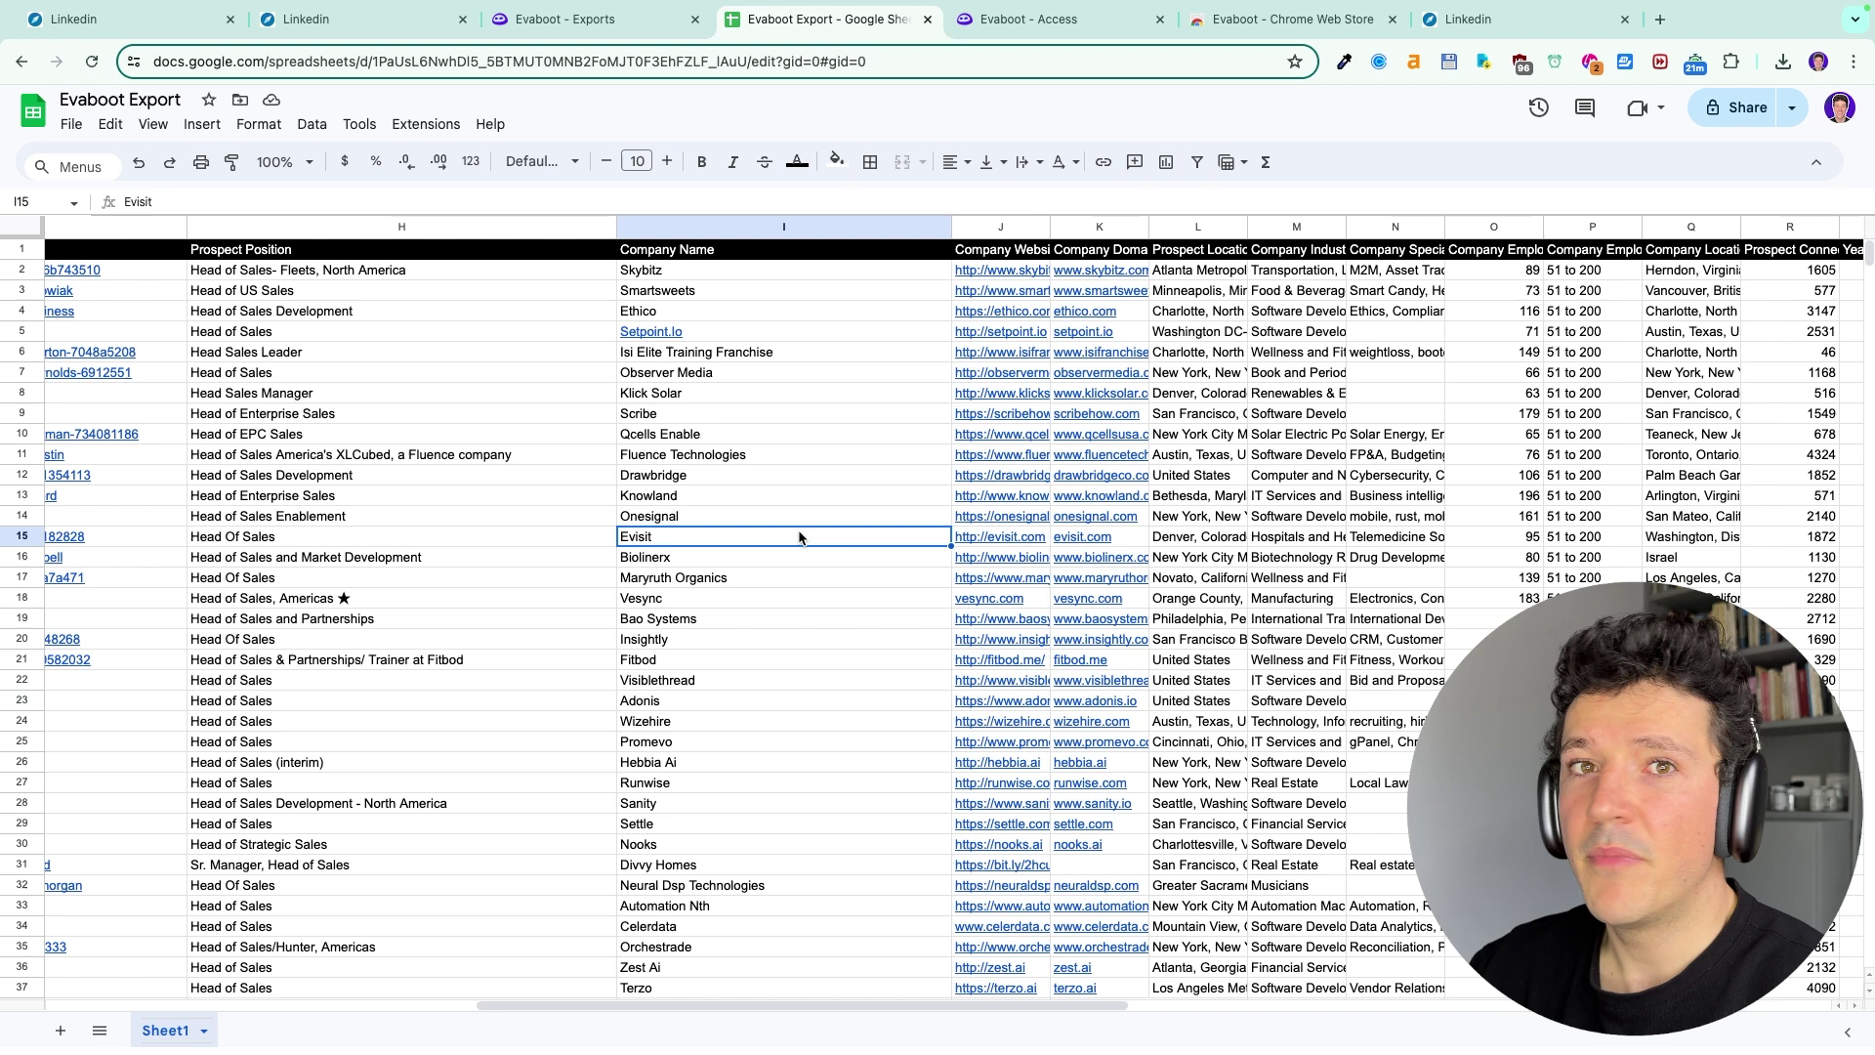
{"action": "scroll", "coordinate": [799, 536], "scroll_direction": "left", "scroll_amount": 2}
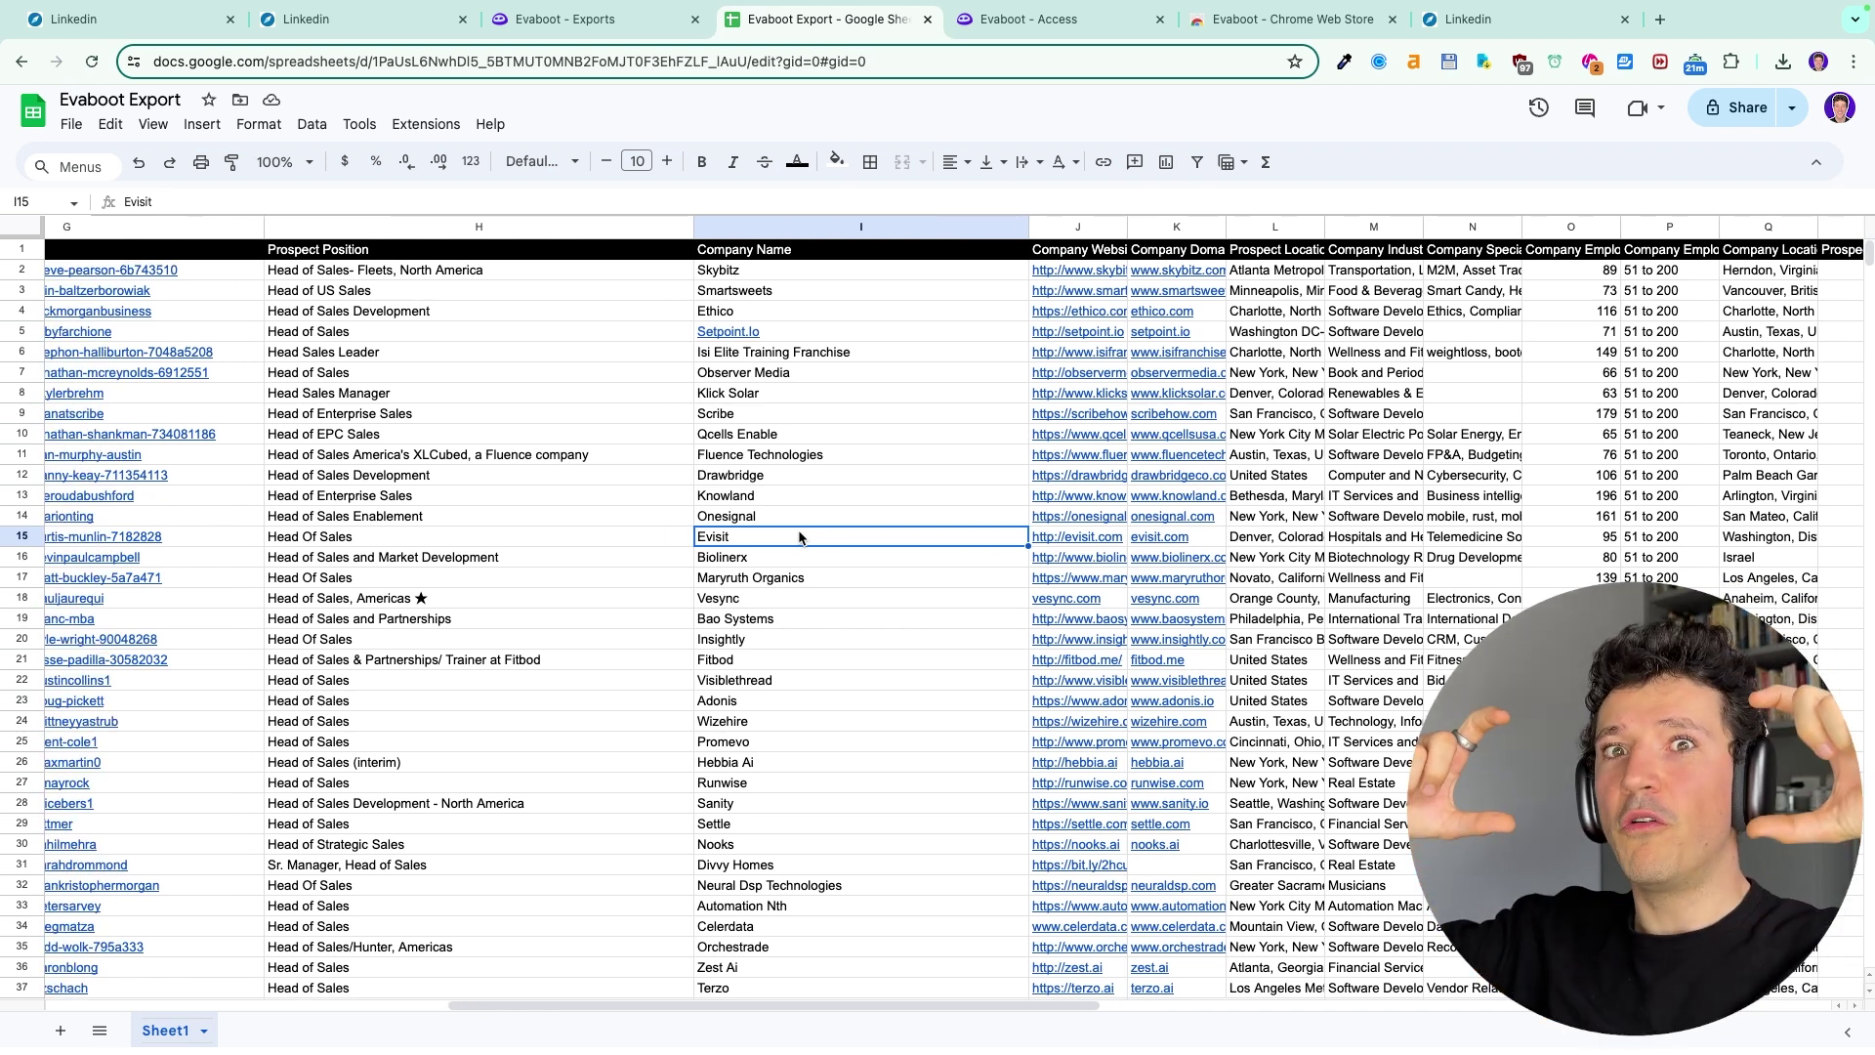
{"action": "left_click", "coordinate": [867, 436]}
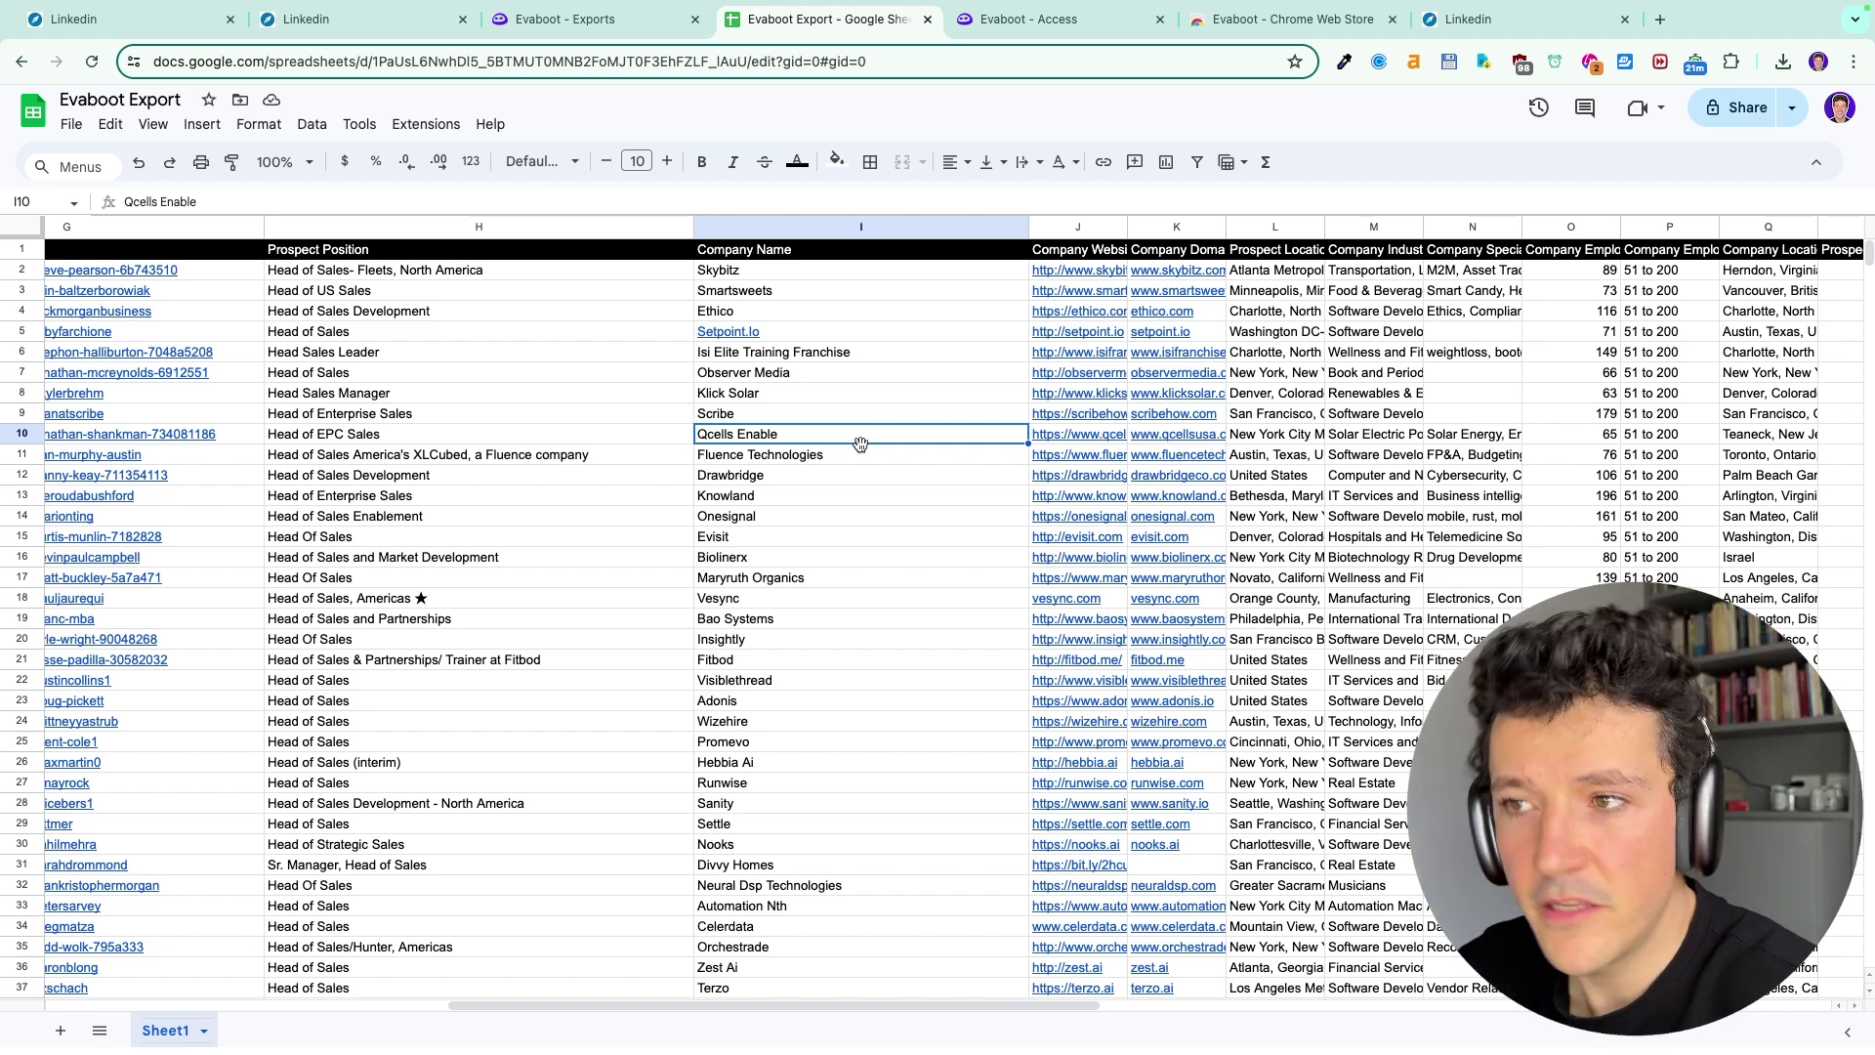
{"action": "scroll", "coordinate": [864, 444], "scroll_direction": "left", "scroll_amount": 5}
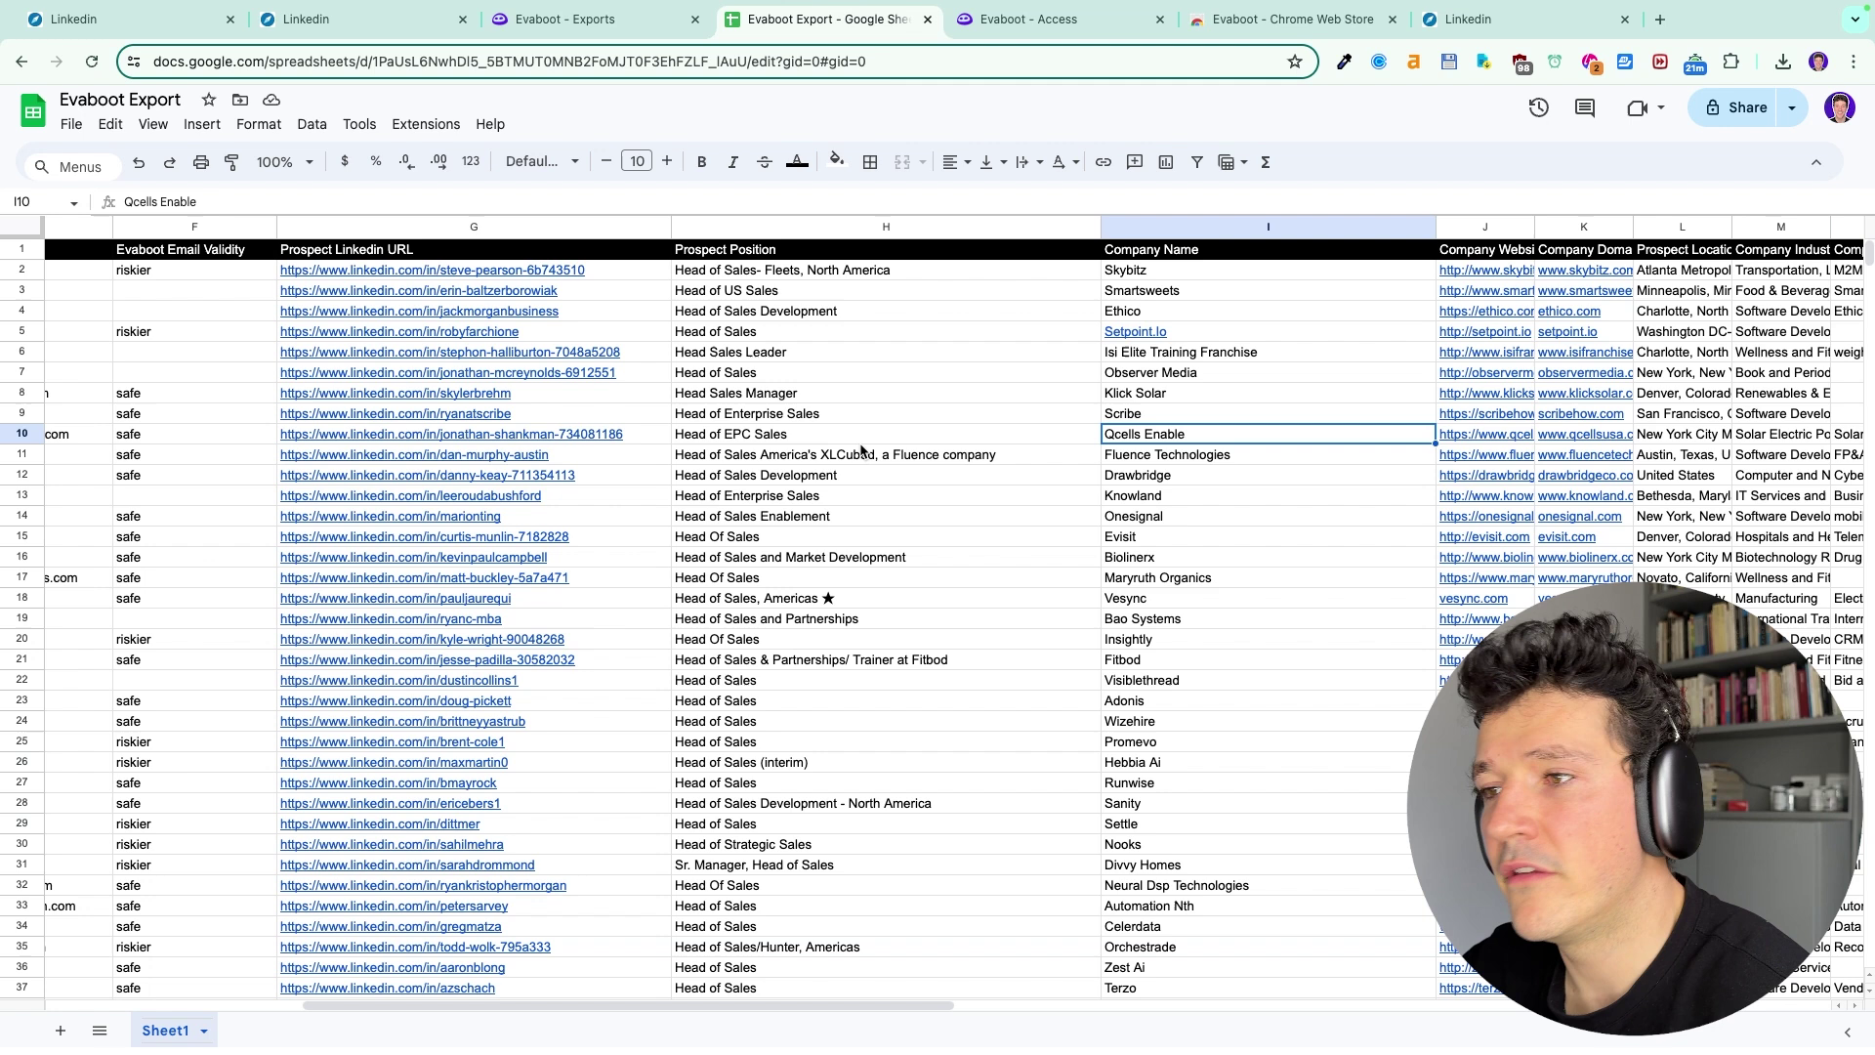
{"action": "scroll", "coordinate": [862, 448], "scroll_direction": "left", "scroll_amount": 3}
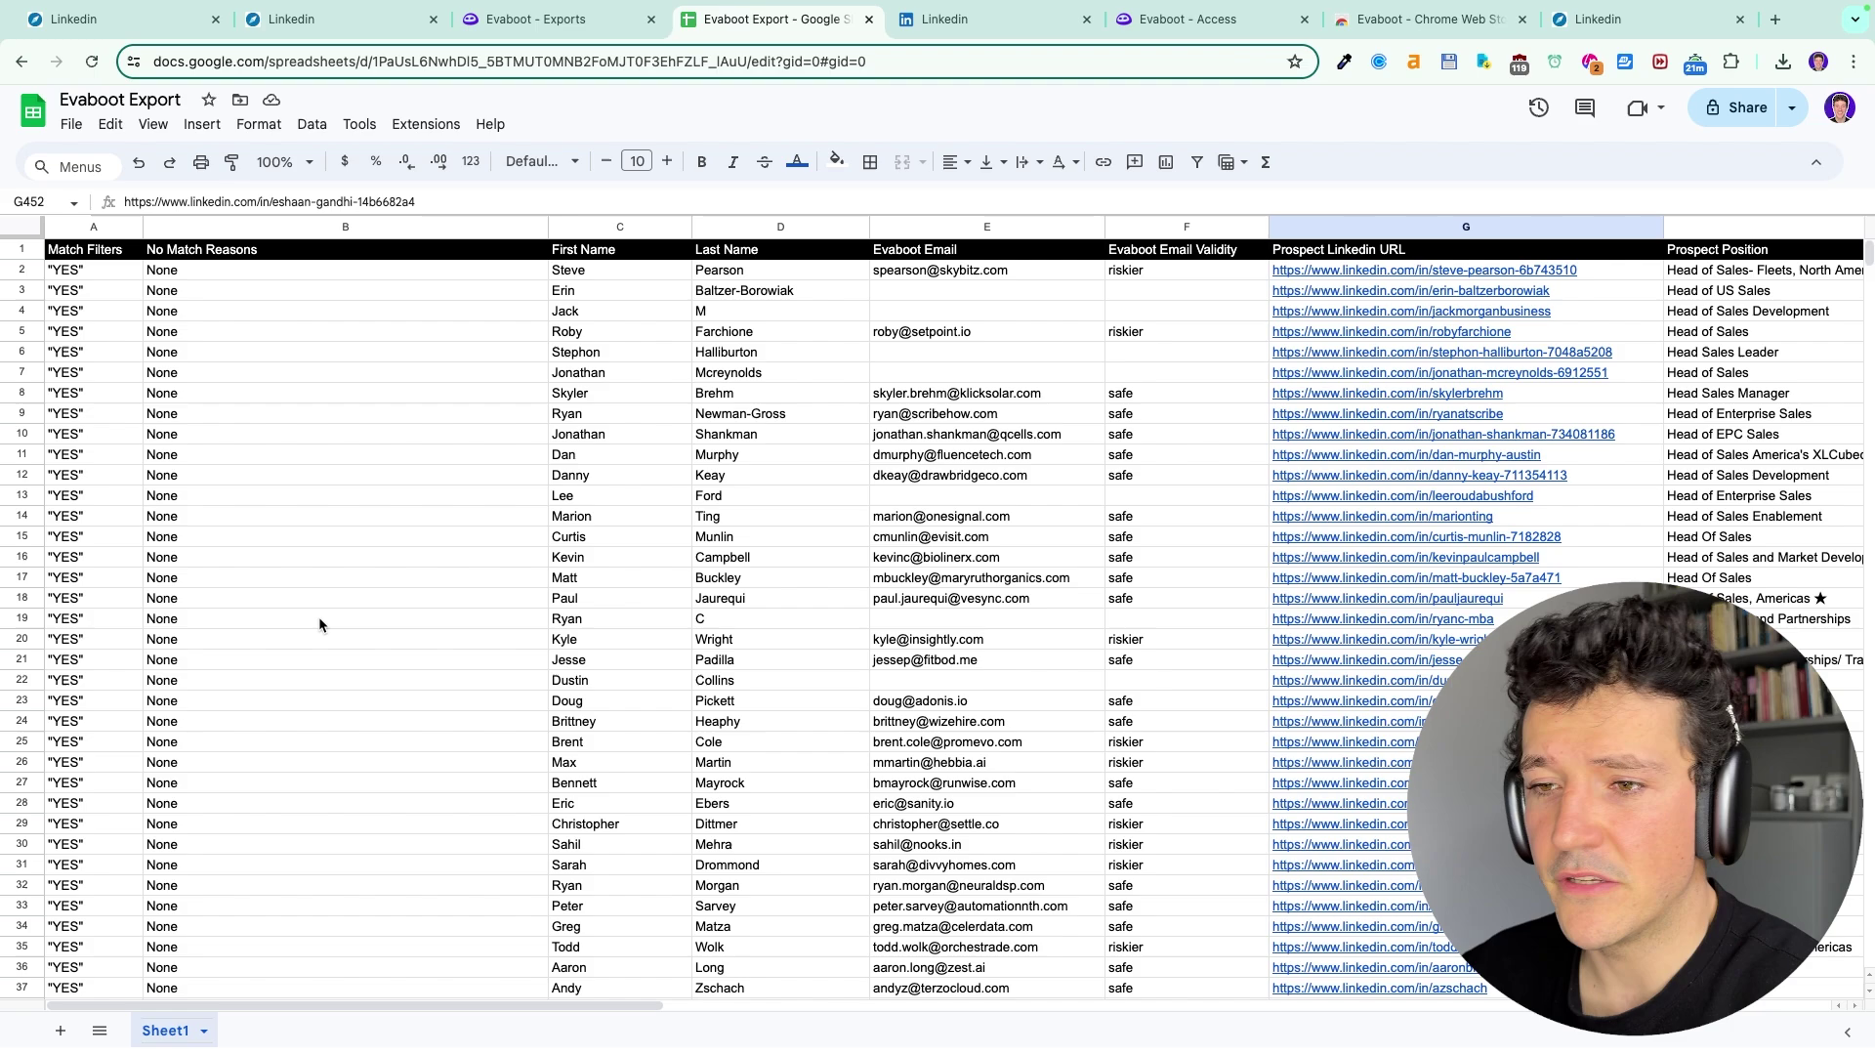
- Point out a wrong company size rejection and select rejected lead row 452 in the sheet
{"action": "scroll", "coordinate": [319, 617], "scroll_direction": "down", "scroll_amount": 20}
{"action": "scroll", "coordinate": [319, 617], "scroll_direction": "down", "scroll_amount": 15}
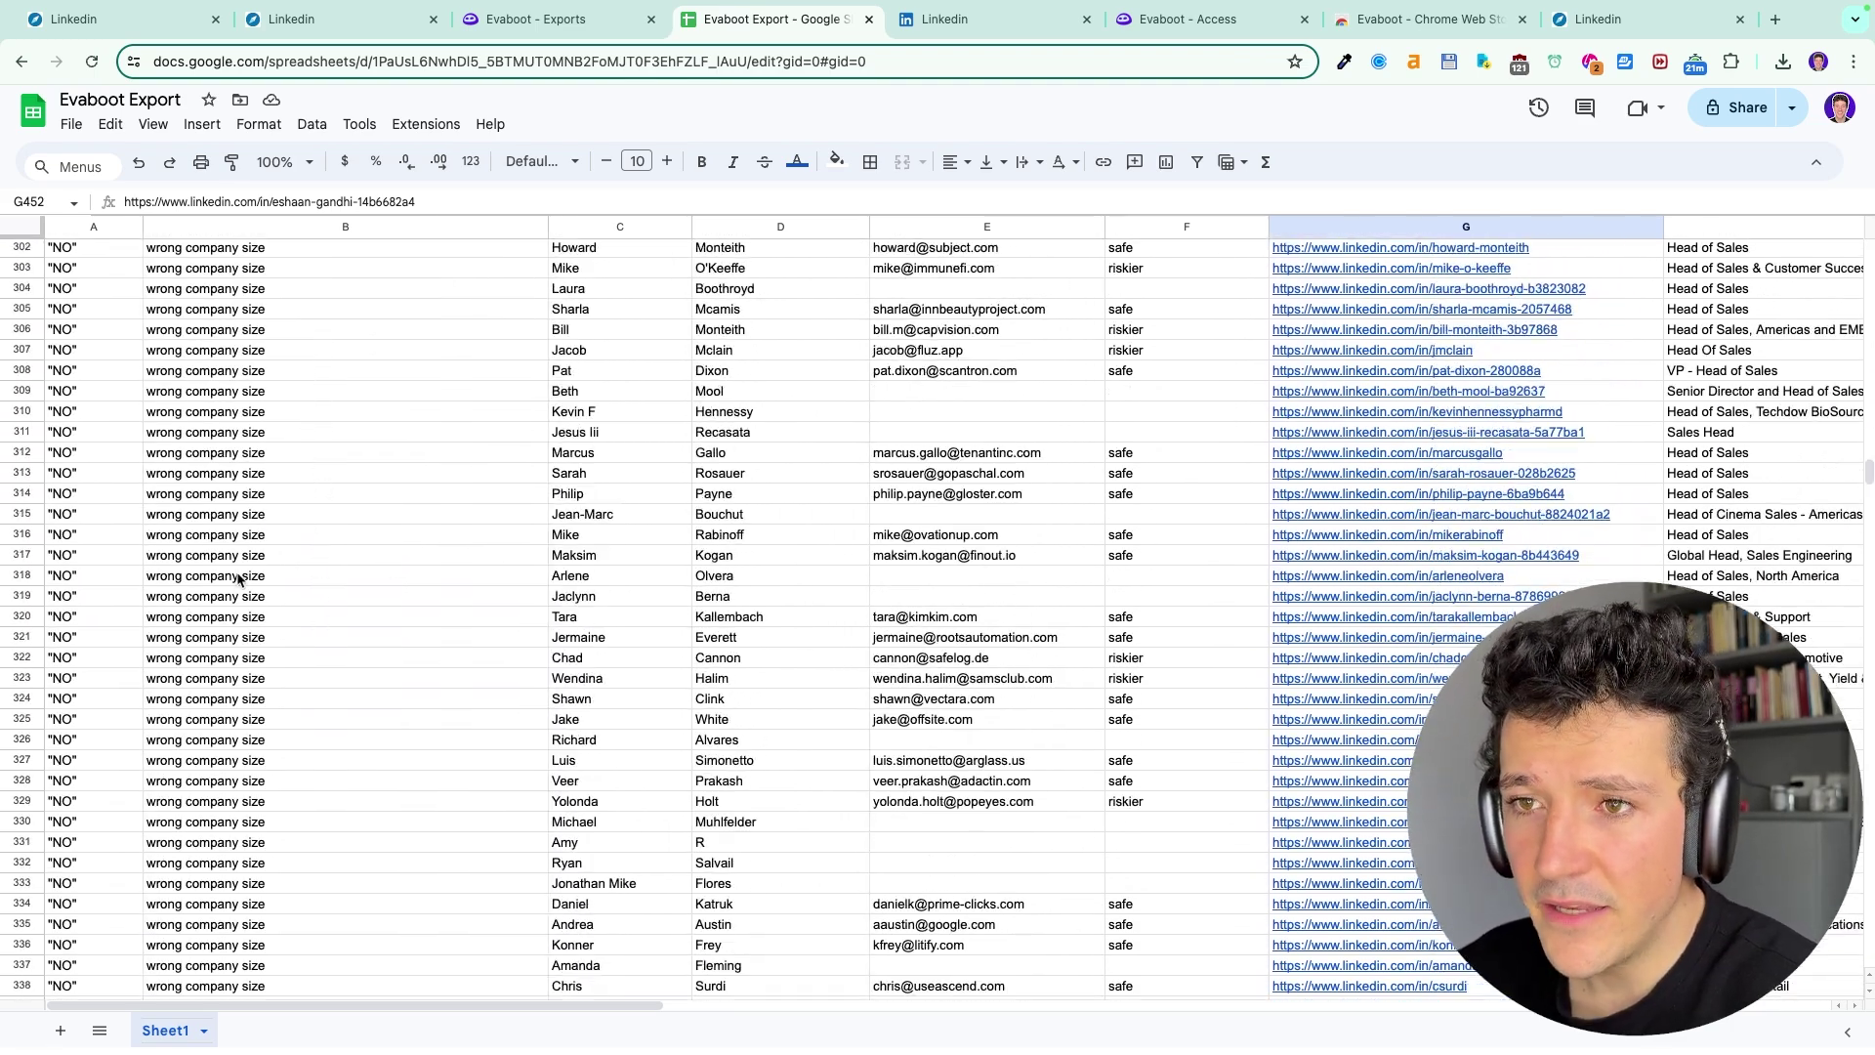
{"action": "scroll", "coordinate": [237, 578], "scroll_direction": "up", "scroll_amount": 15}
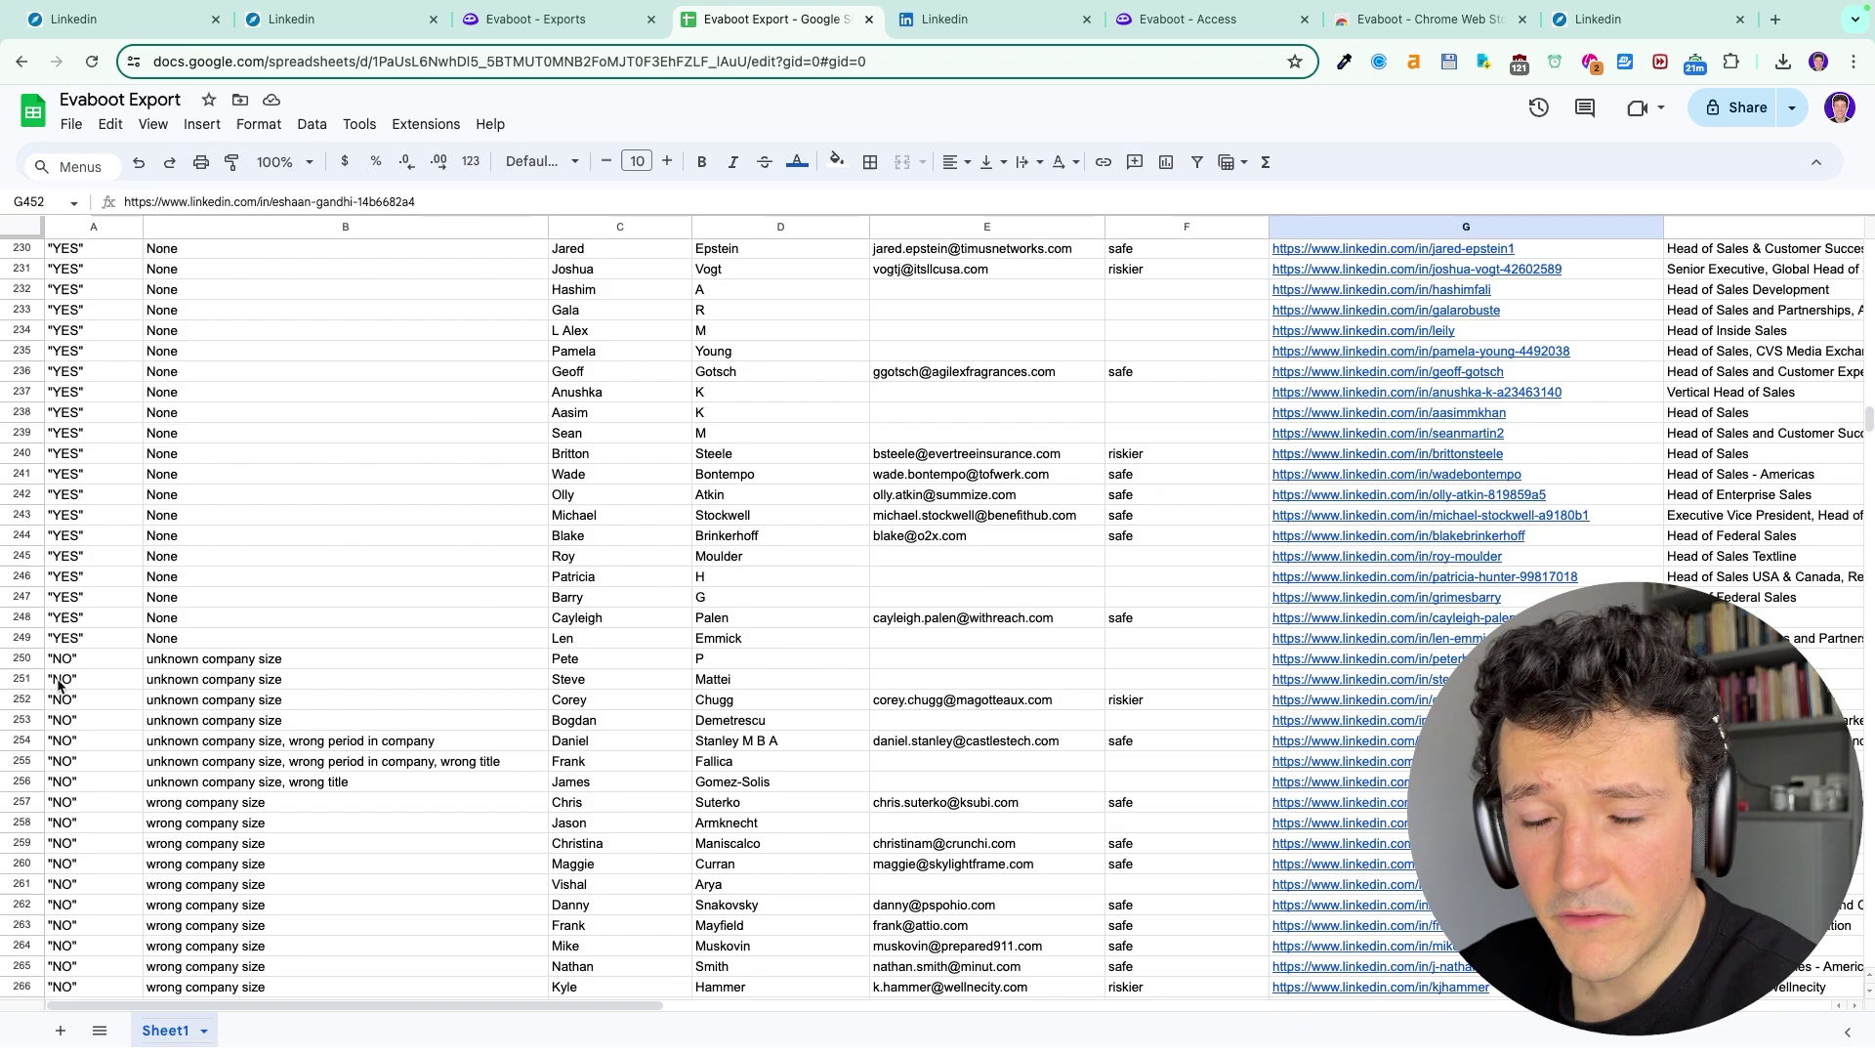
{"action": "scroll", "coordinate": [57, 684], "scroll_direction": "down", "scroll_amount": 16}
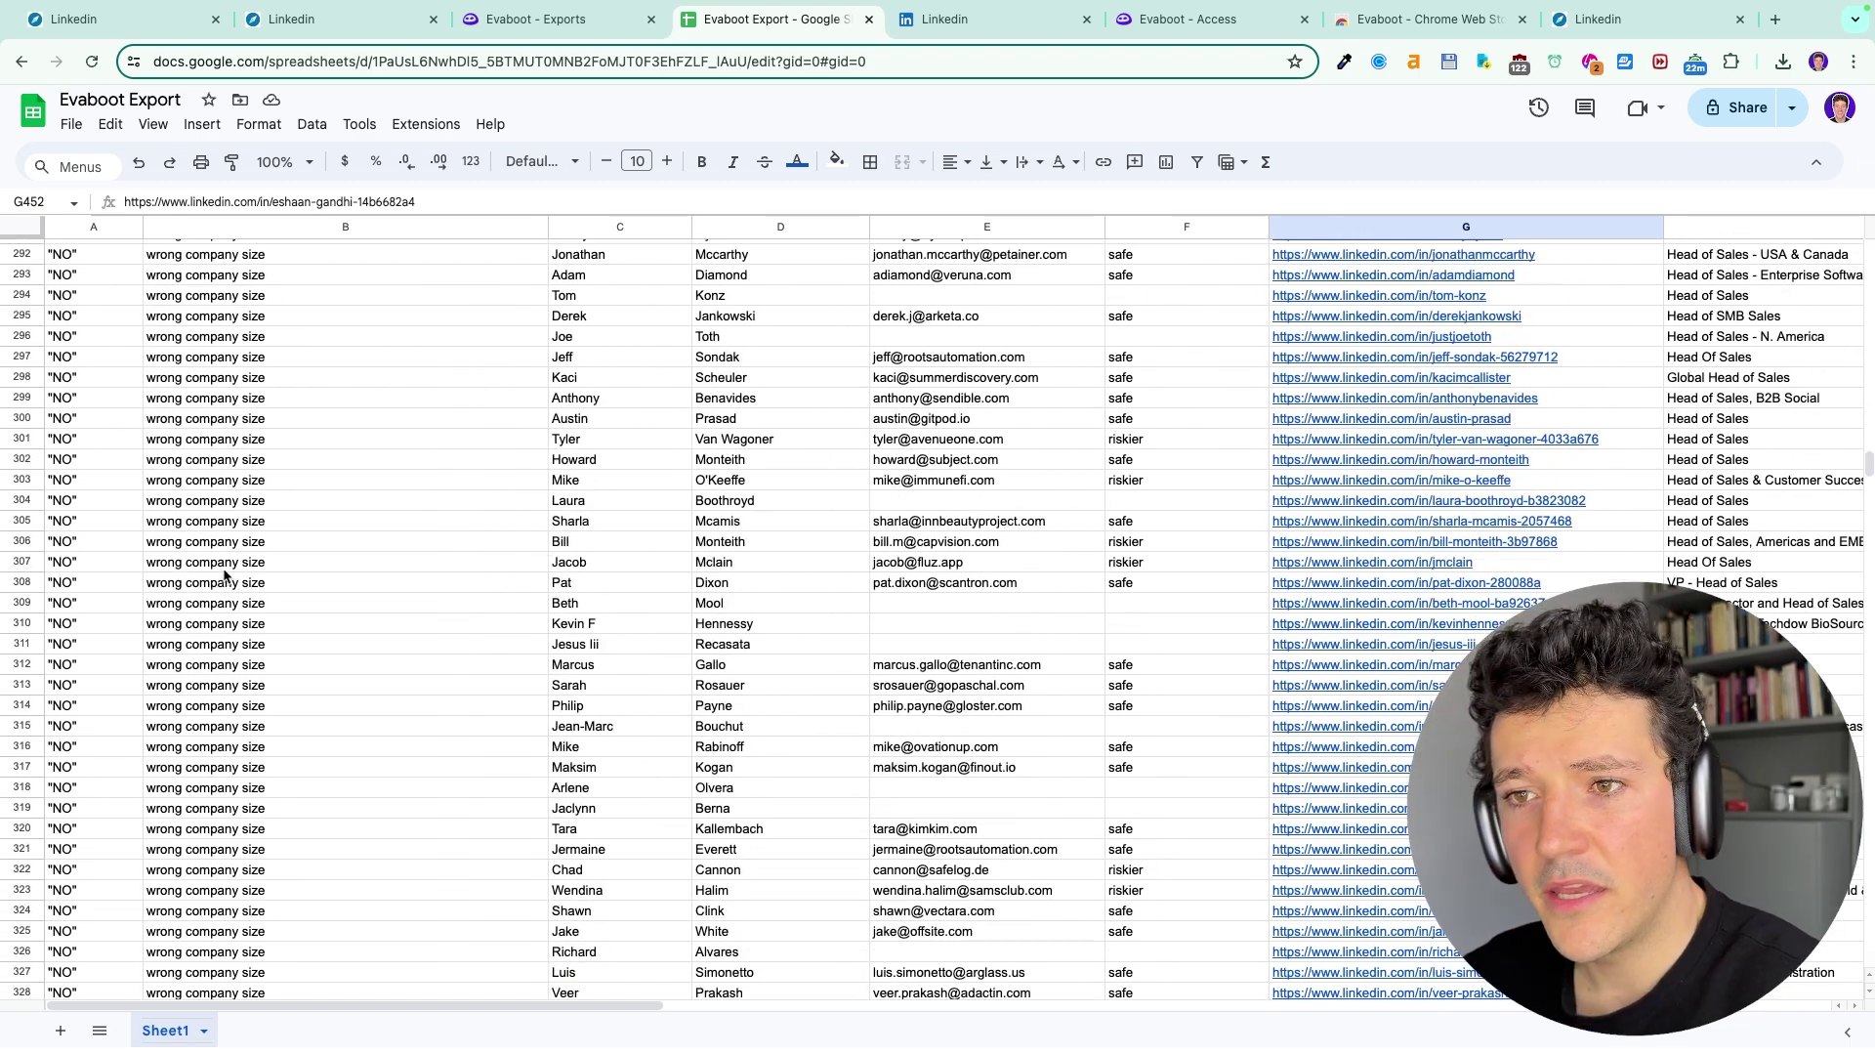
{"action": "left_click", "coordinate": [313, 568]}
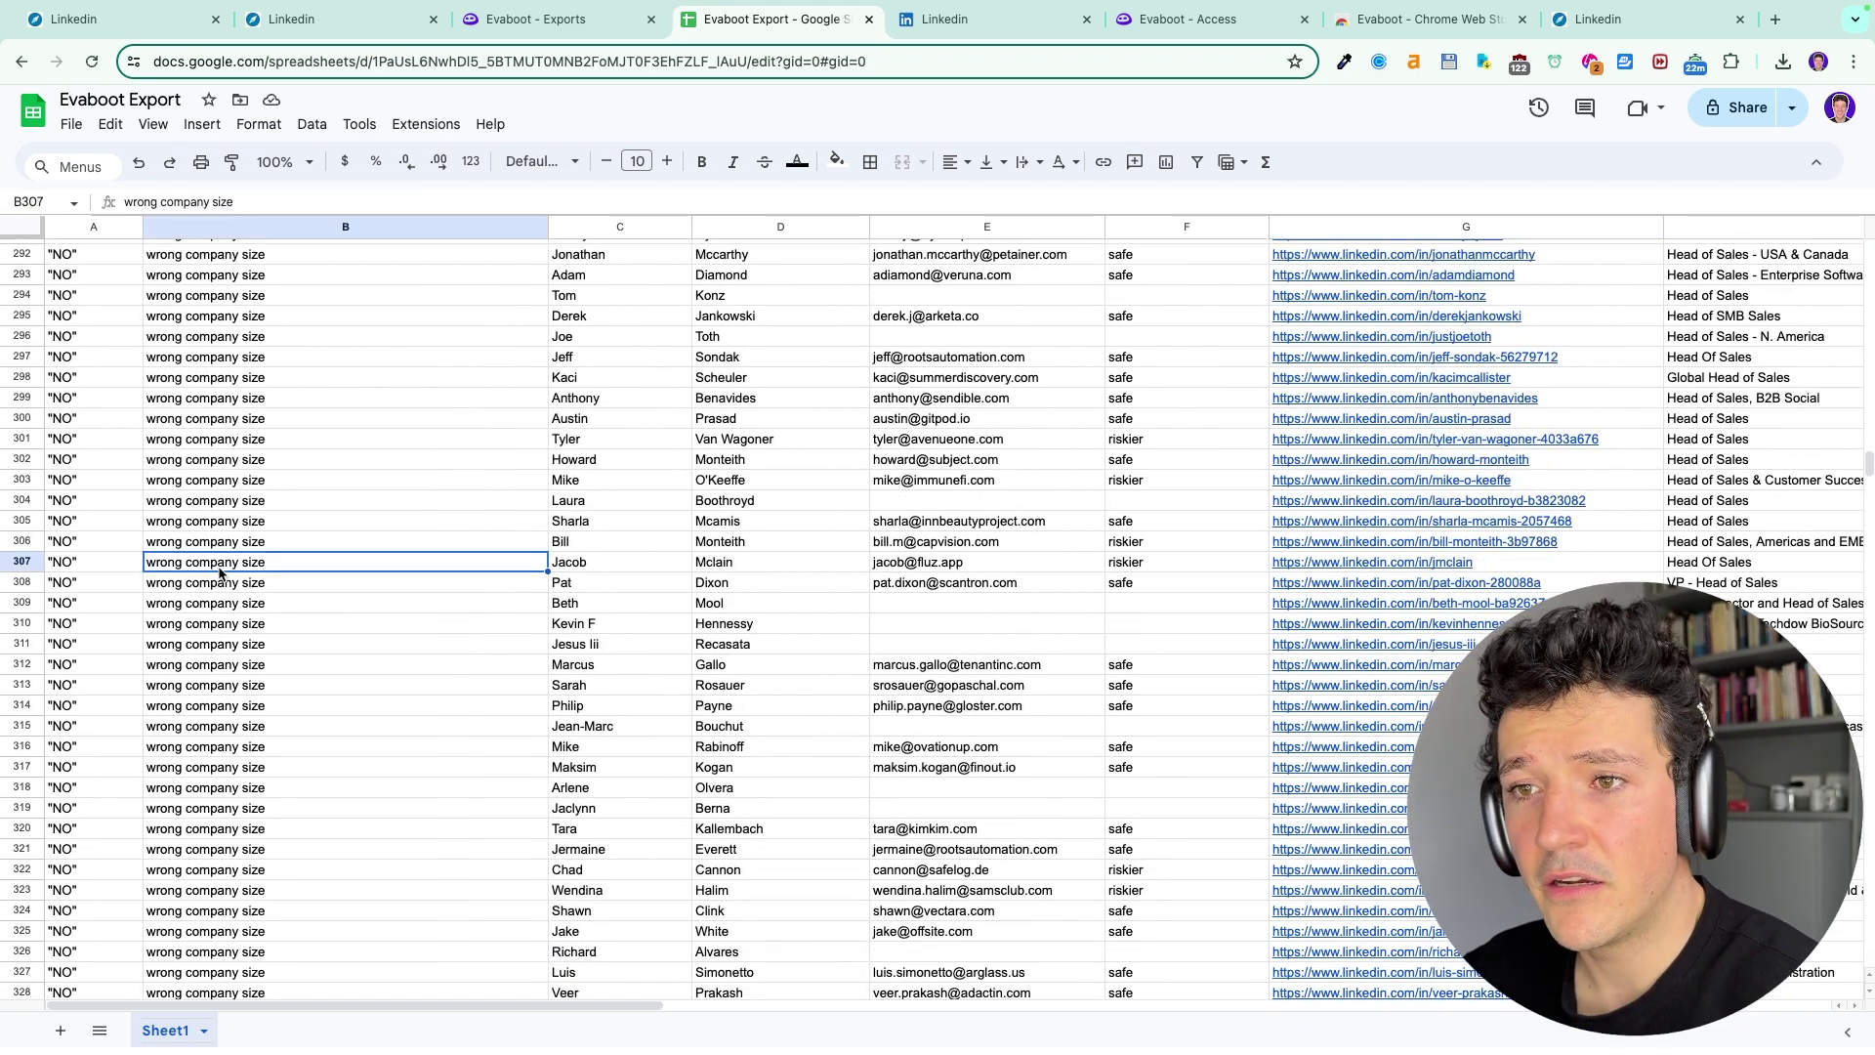
{"action": "scroll", "coordinate": [218, 573], "scroll_direction": "down", "scroll_amount": 20}
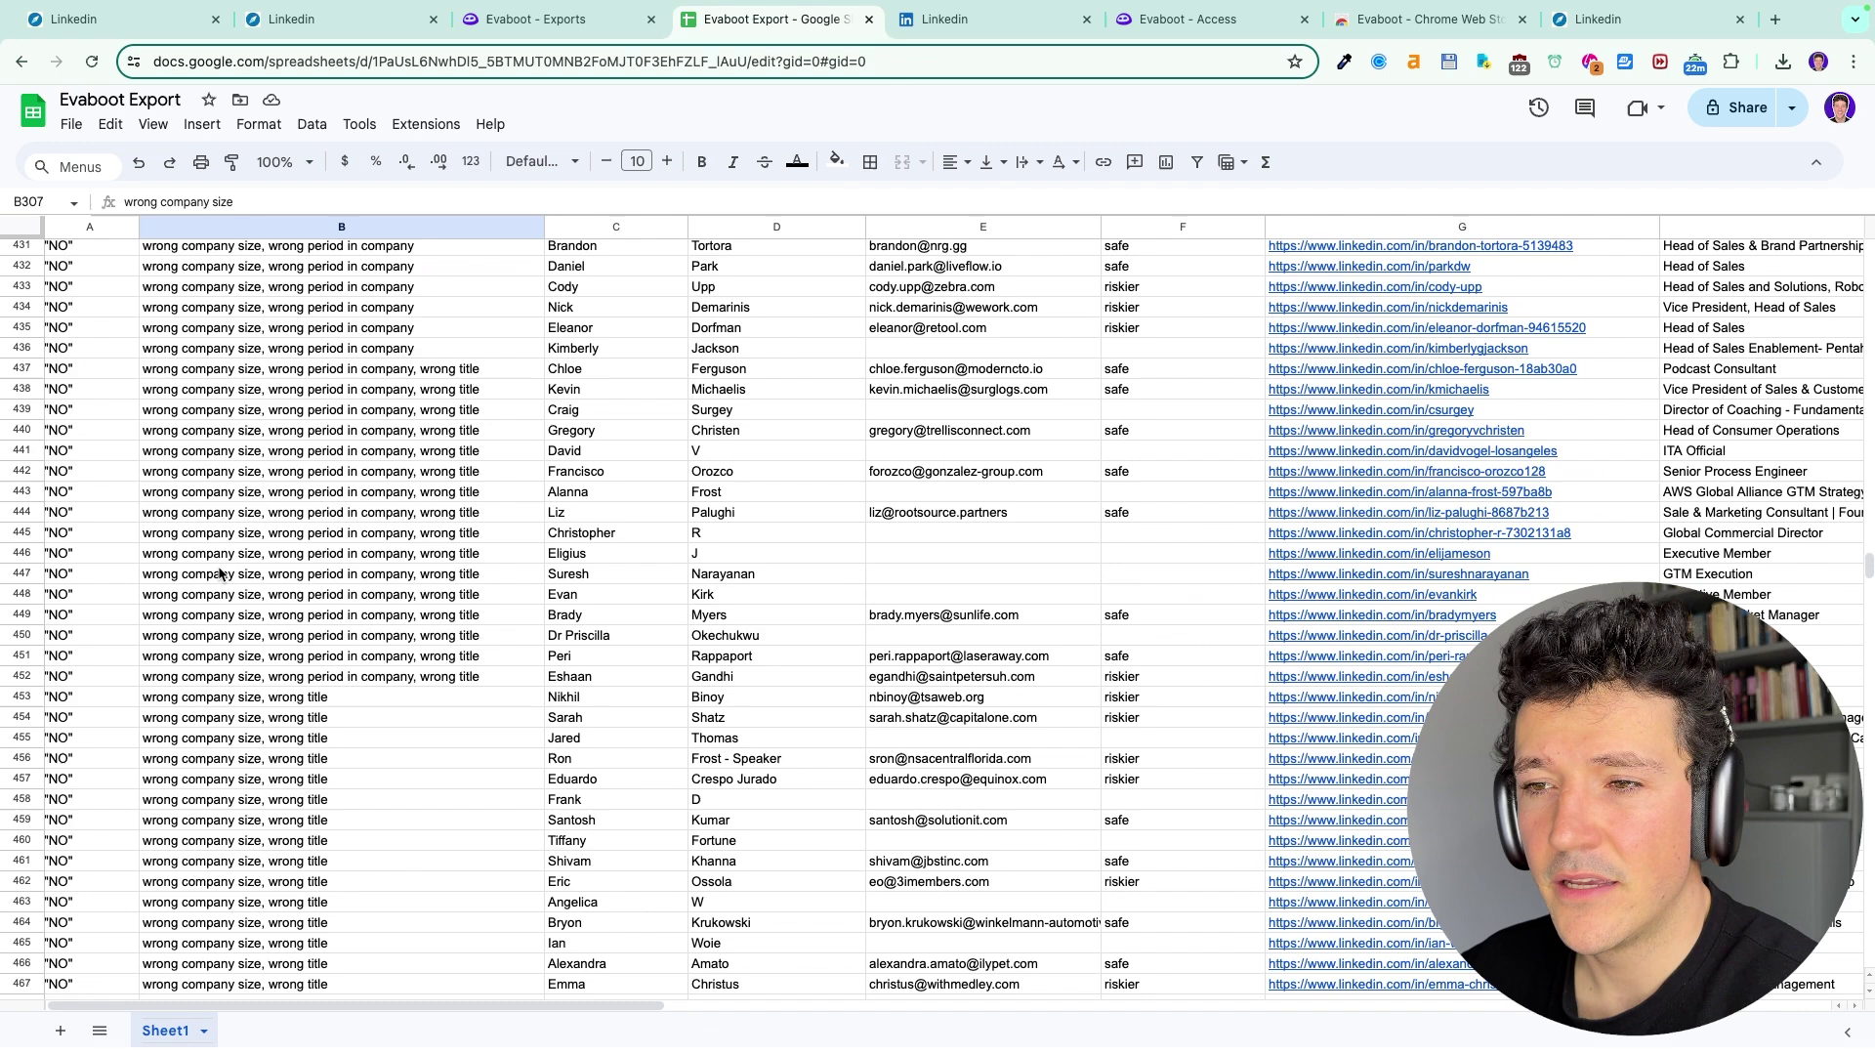
{"action": "scroll", "coordinate": [219, 574], "scroll_direction": "up", "scroll_amount": 1}
{"action": "scroll", "coordinate": [343, 750], "scroll_direction": "down", "scroll_amount": 2}
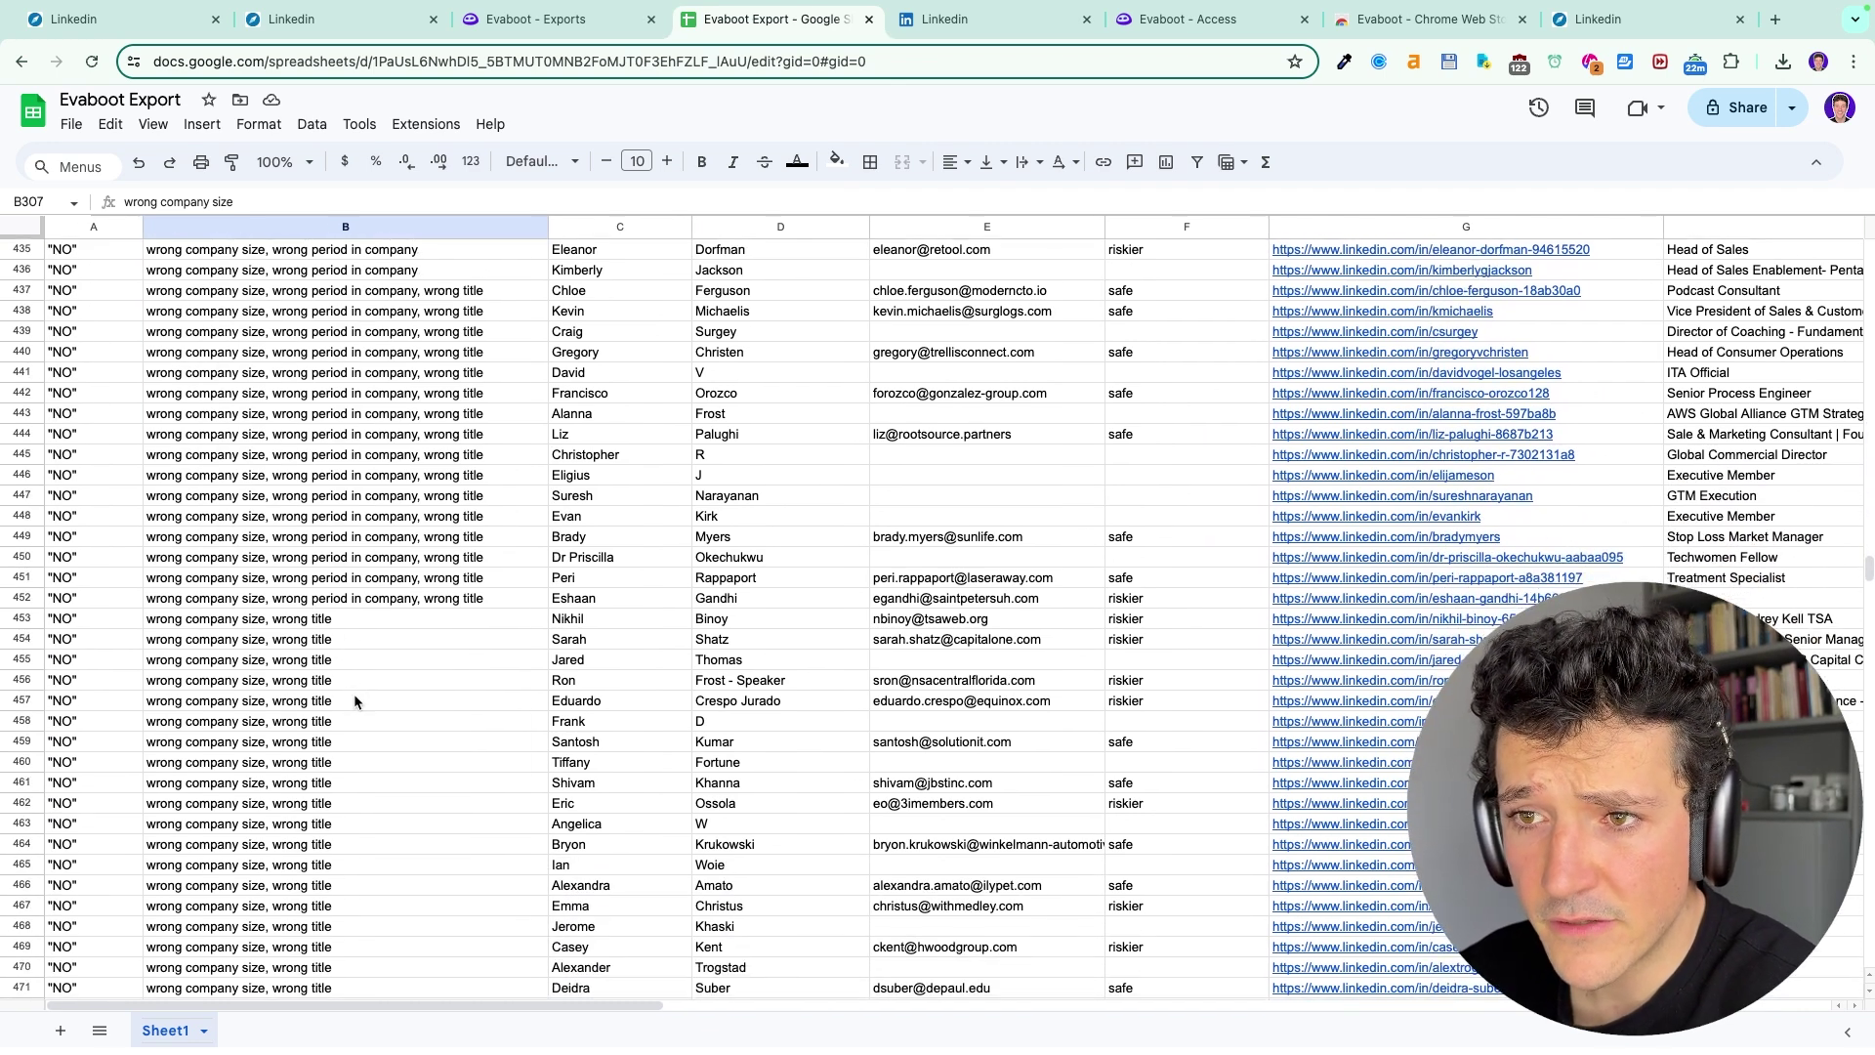
{"action": "left_click", "coordinate": [22, 597]}
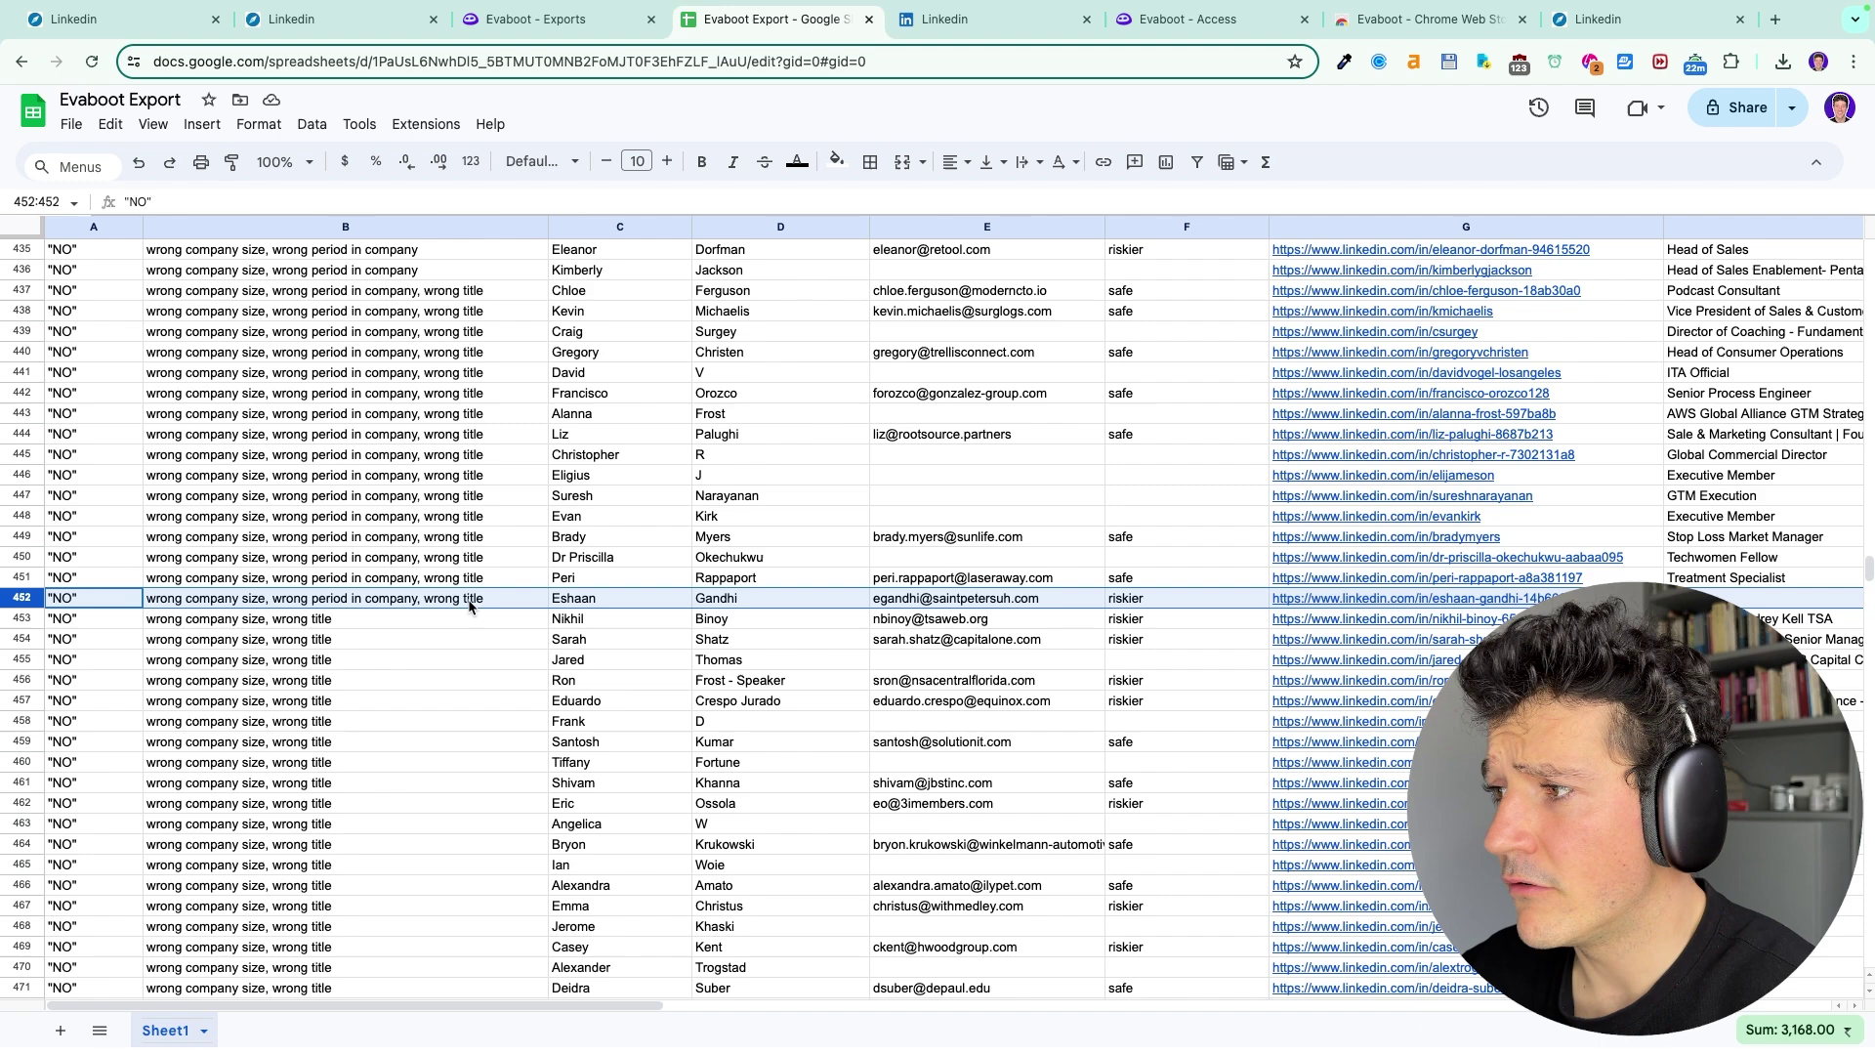
- Return from the Sales Navigator search to the Evaboot Export sheet and scroll to the LinkedIn URL columns
{"action": "left_click", "coordinate": [137, 20]}
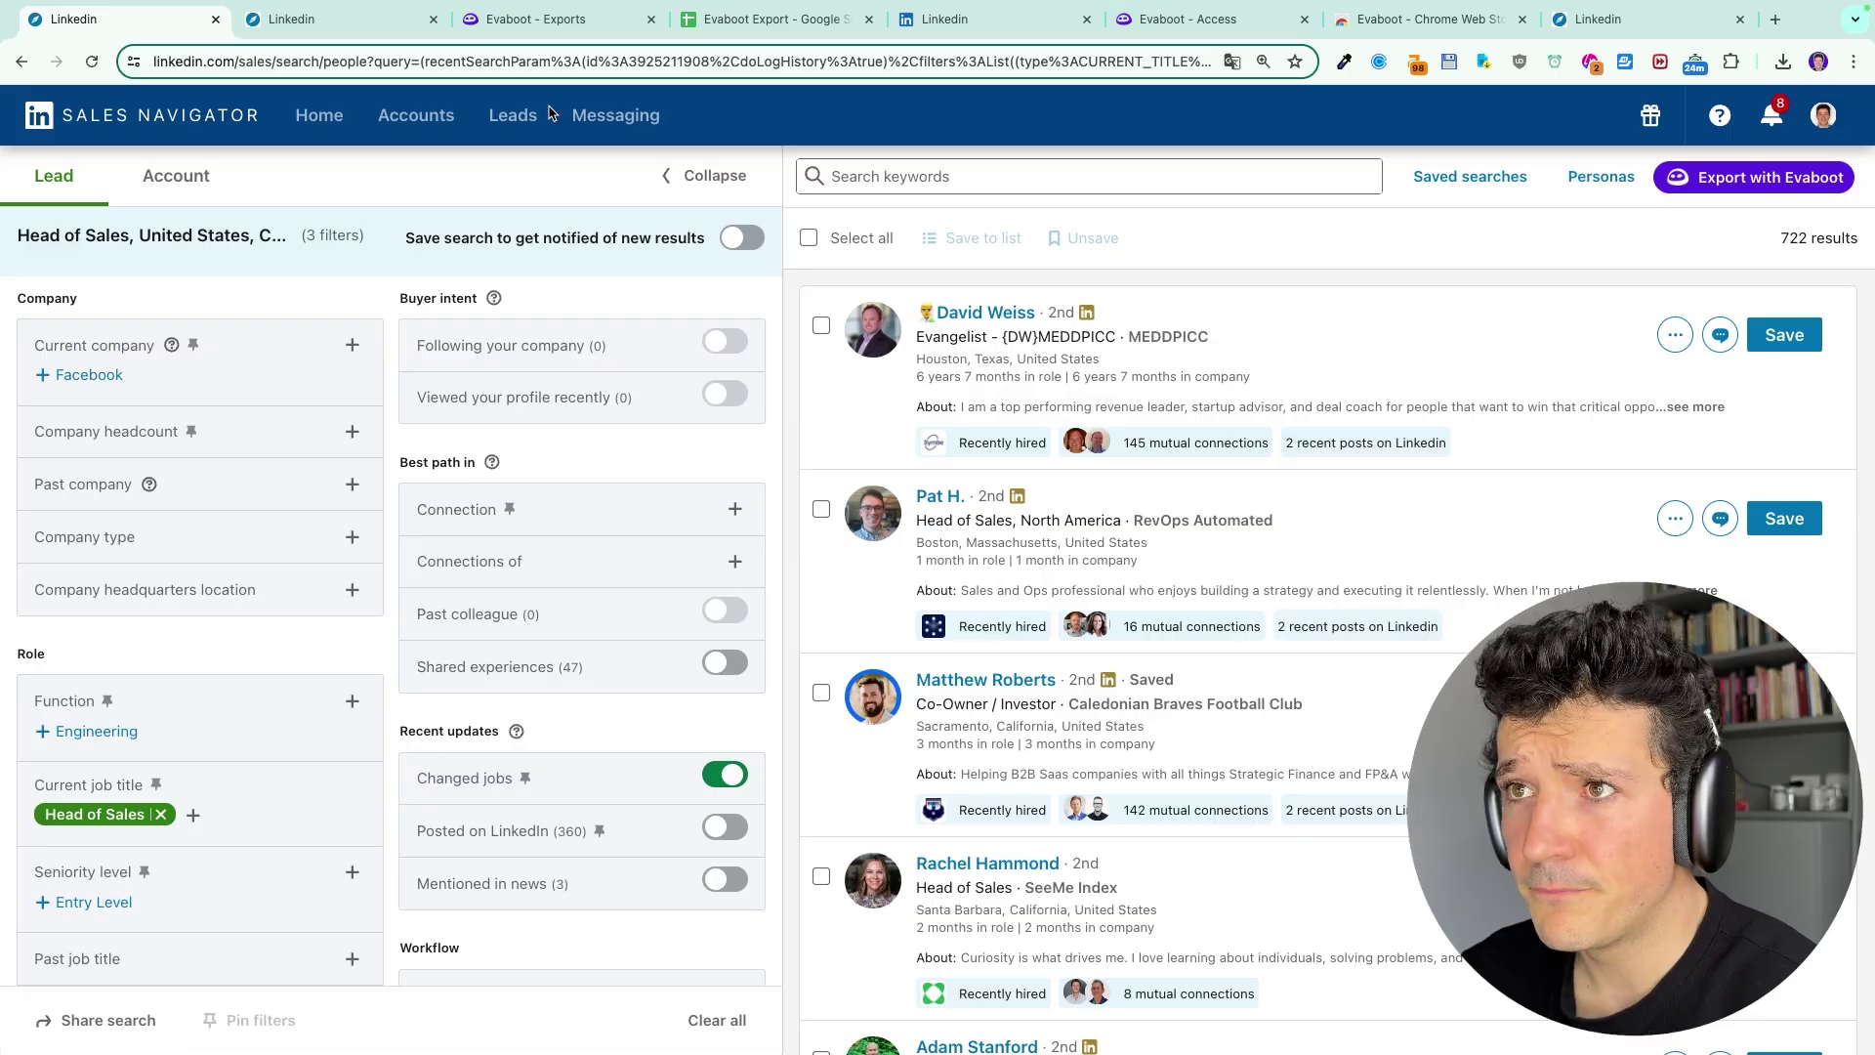
{"action": "left_click", "coordinate": [777, 19]}
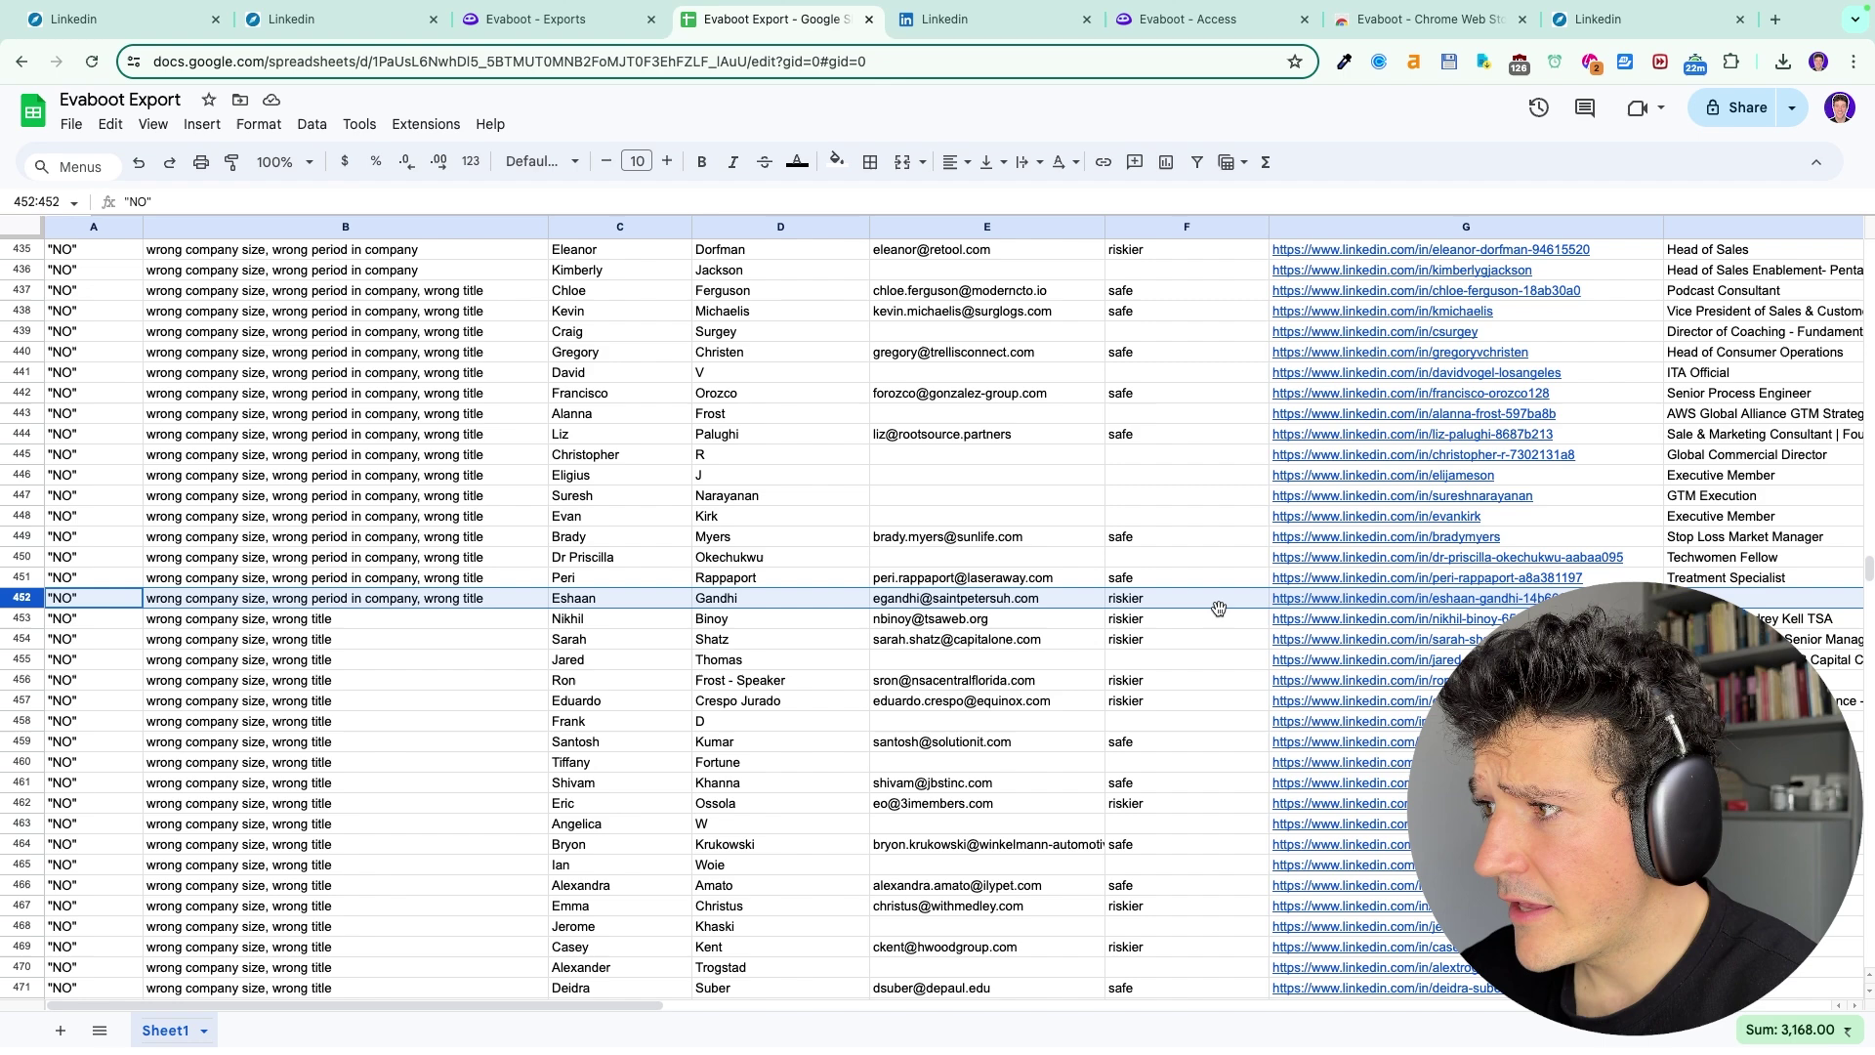
{"action": "scroll", "coordinate": [1219, 608], "scroll_direction": "up", "scroll_amount": 1}
{"action": "scroll", "coordinate": [1219, 609], "scroll_direction": "right", "scroll_amount": 1}
{"action": "scroll", "coordinate": [882, 606], "scroll_direction": "left", "scroll_amount": 1}
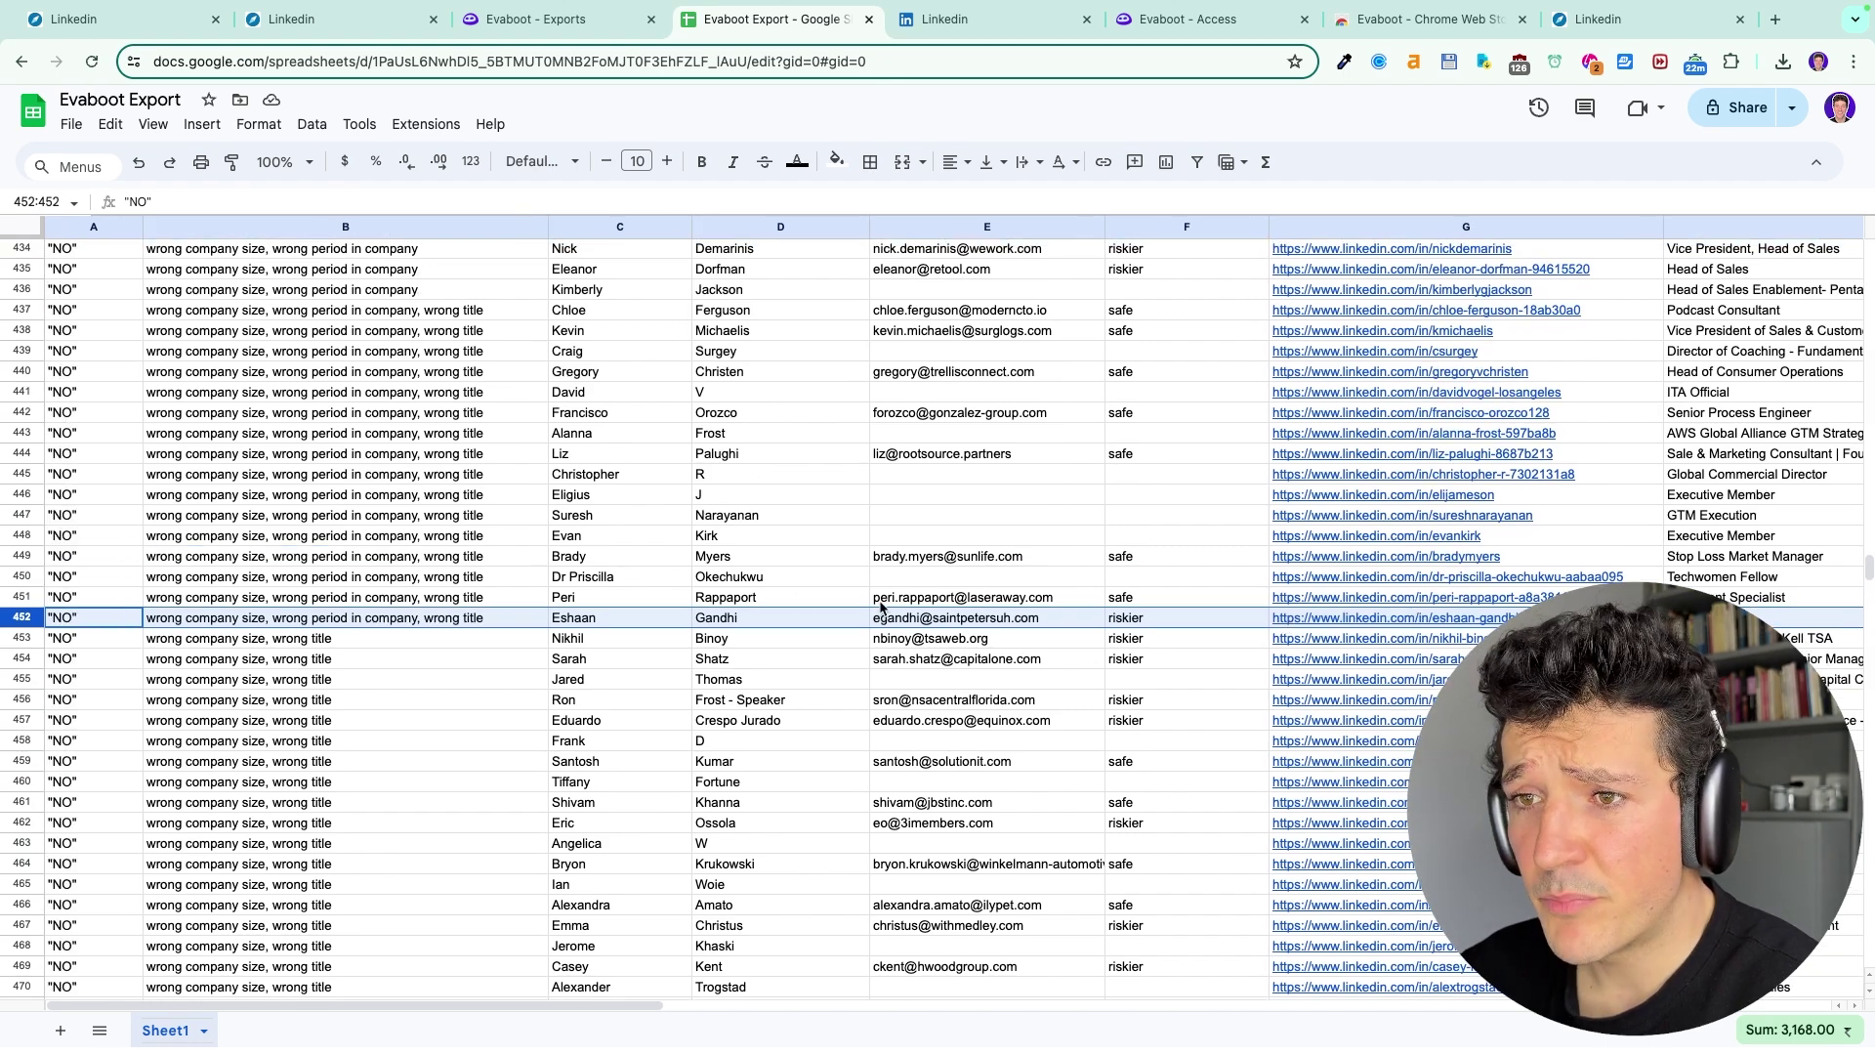
{"action": "scroll", "coordinate": [882, 607], "scroll_direction": "right", "scroll_amount": 3}
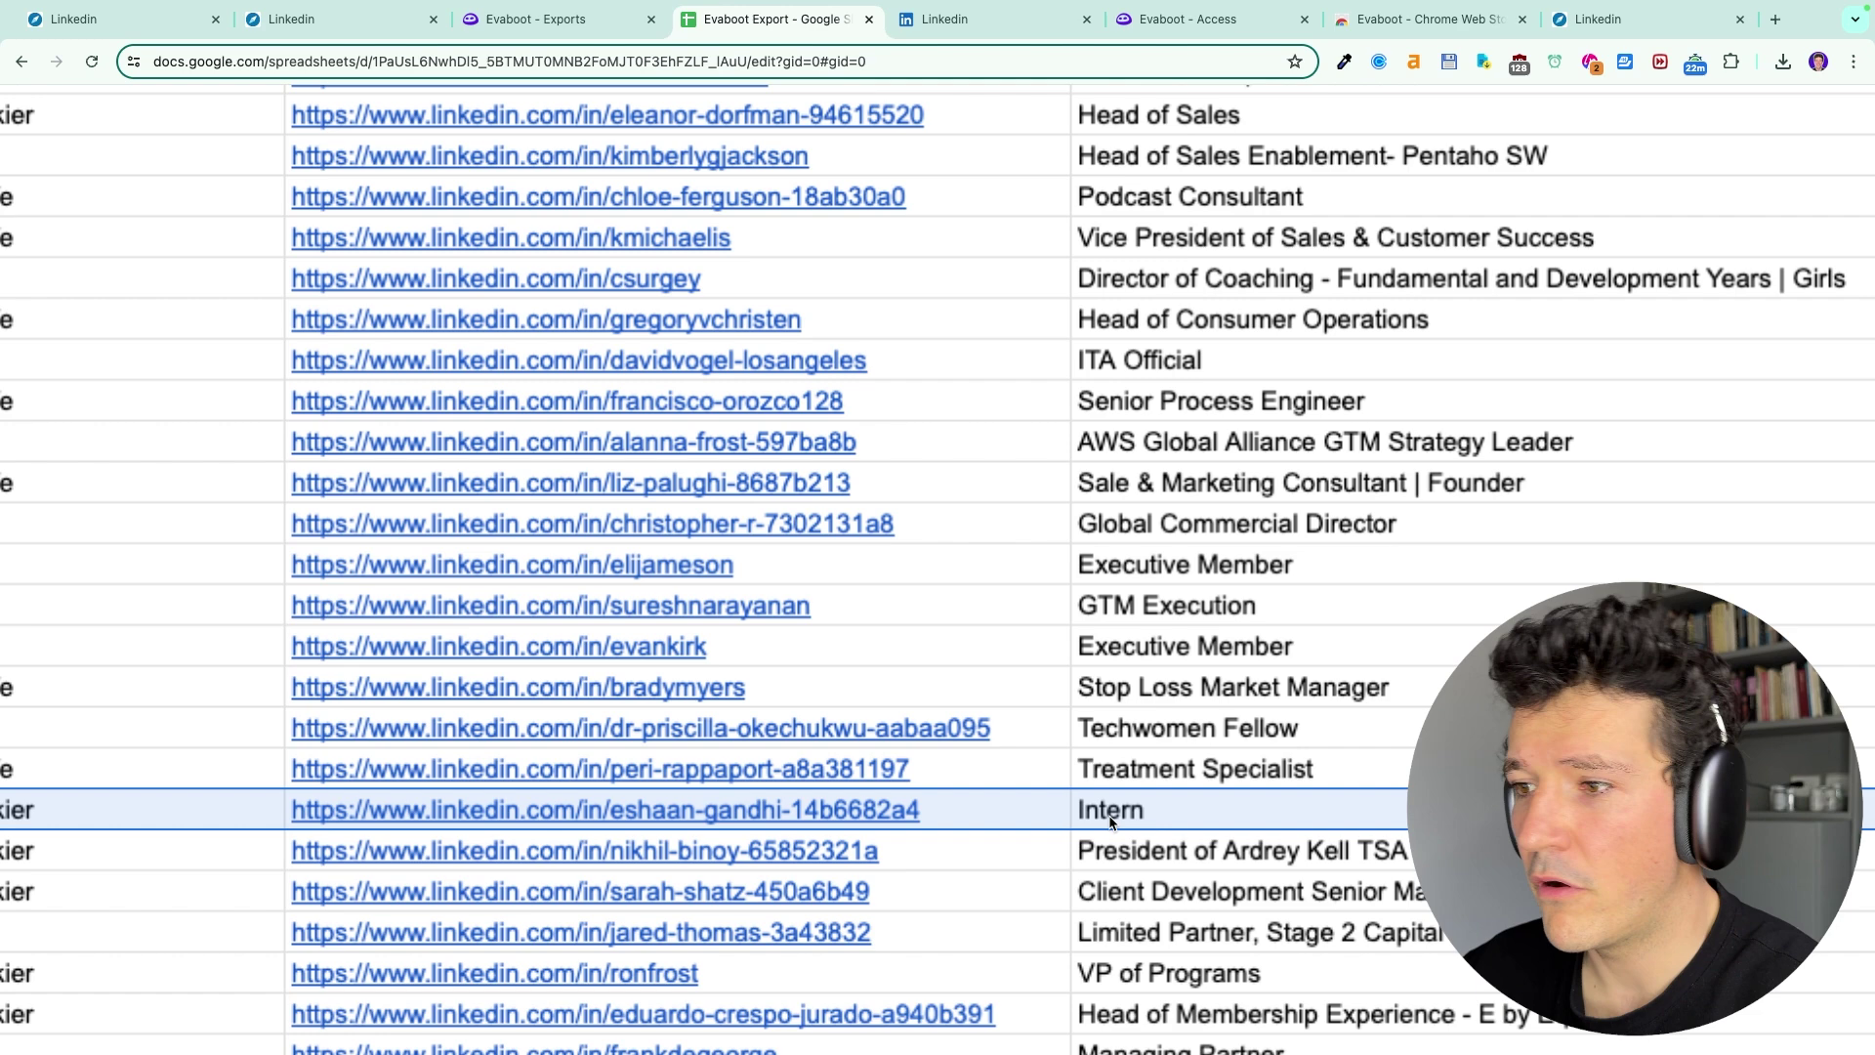
- Open the row 452 lead's LinkedIn profile in a new tab and find the current Intern role
{"action": "left_click", "coordinate": [693, 823]}
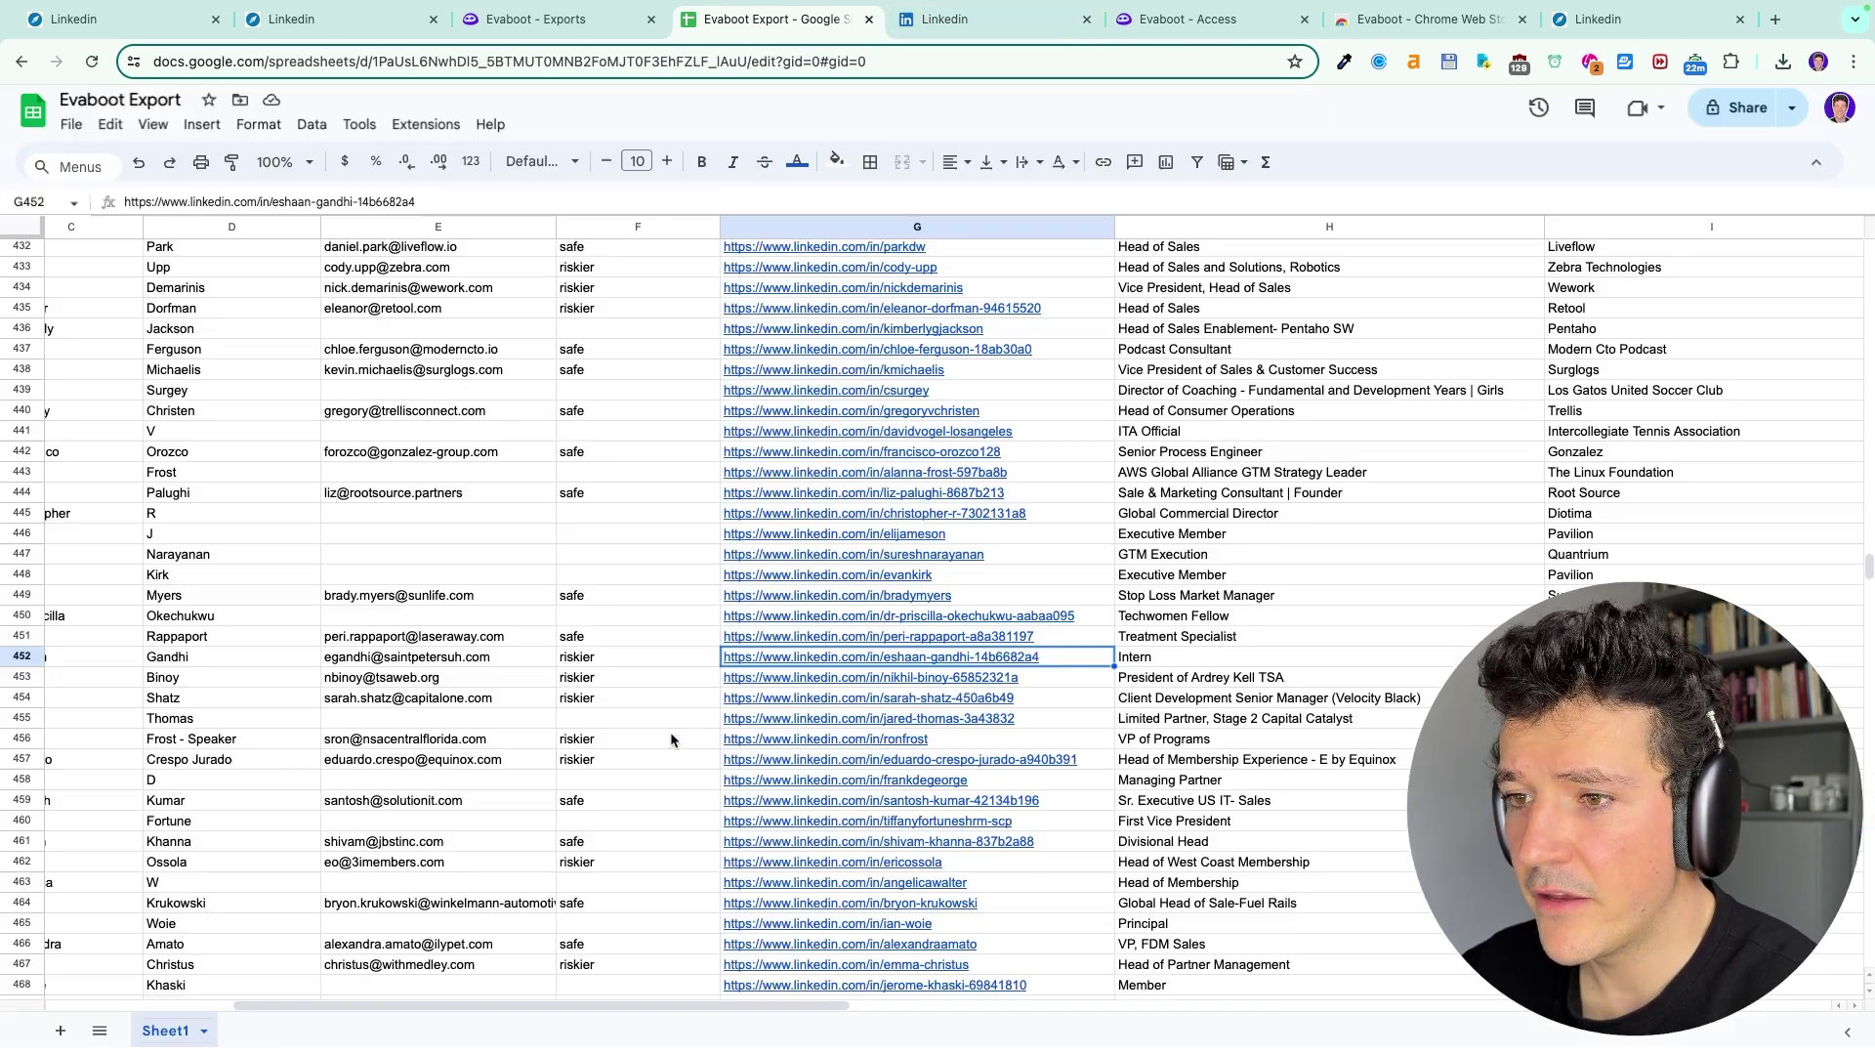
{"action": "key", "text": "alt+Return"}
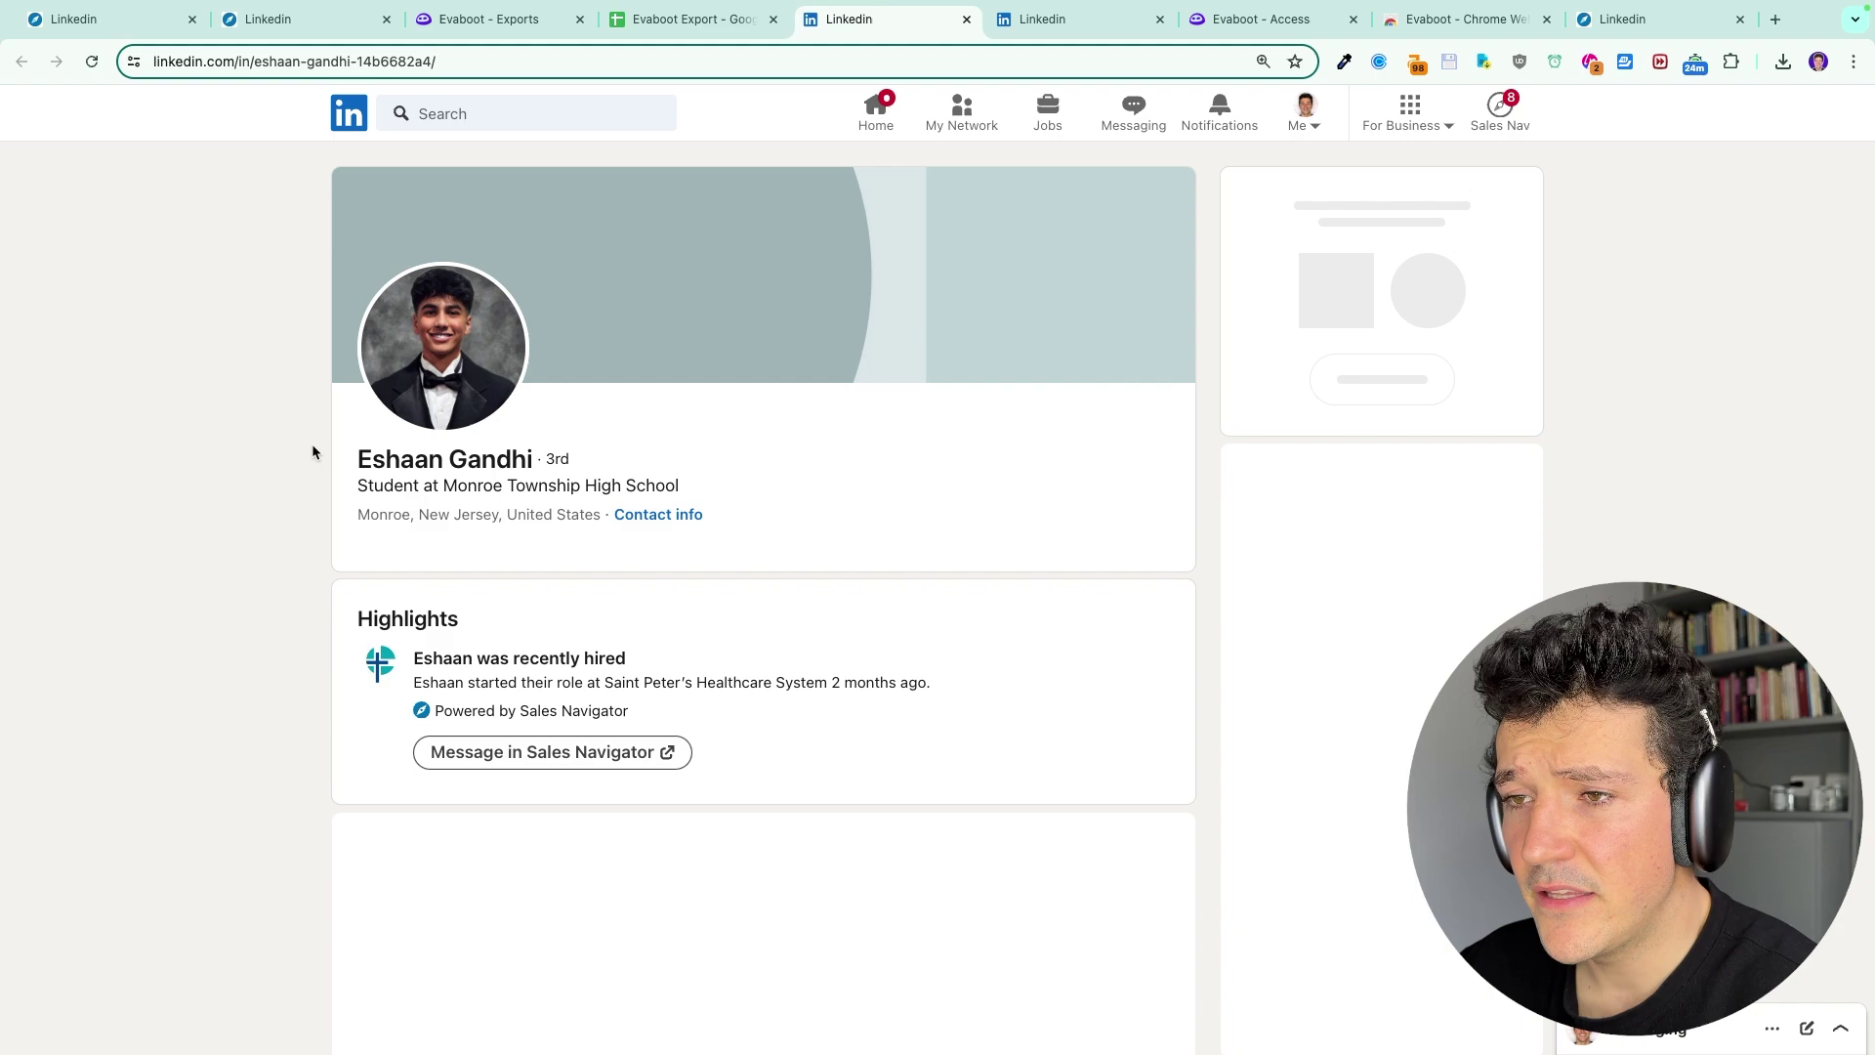
{"action": "scroll", "coordinate": [289, 665], "scroll_direction": "down", "scroll_amount": 8}
{"action": "scroll", "coordinate": [289, 666], "scroll_direction": "up", "scroll_amount": 2}
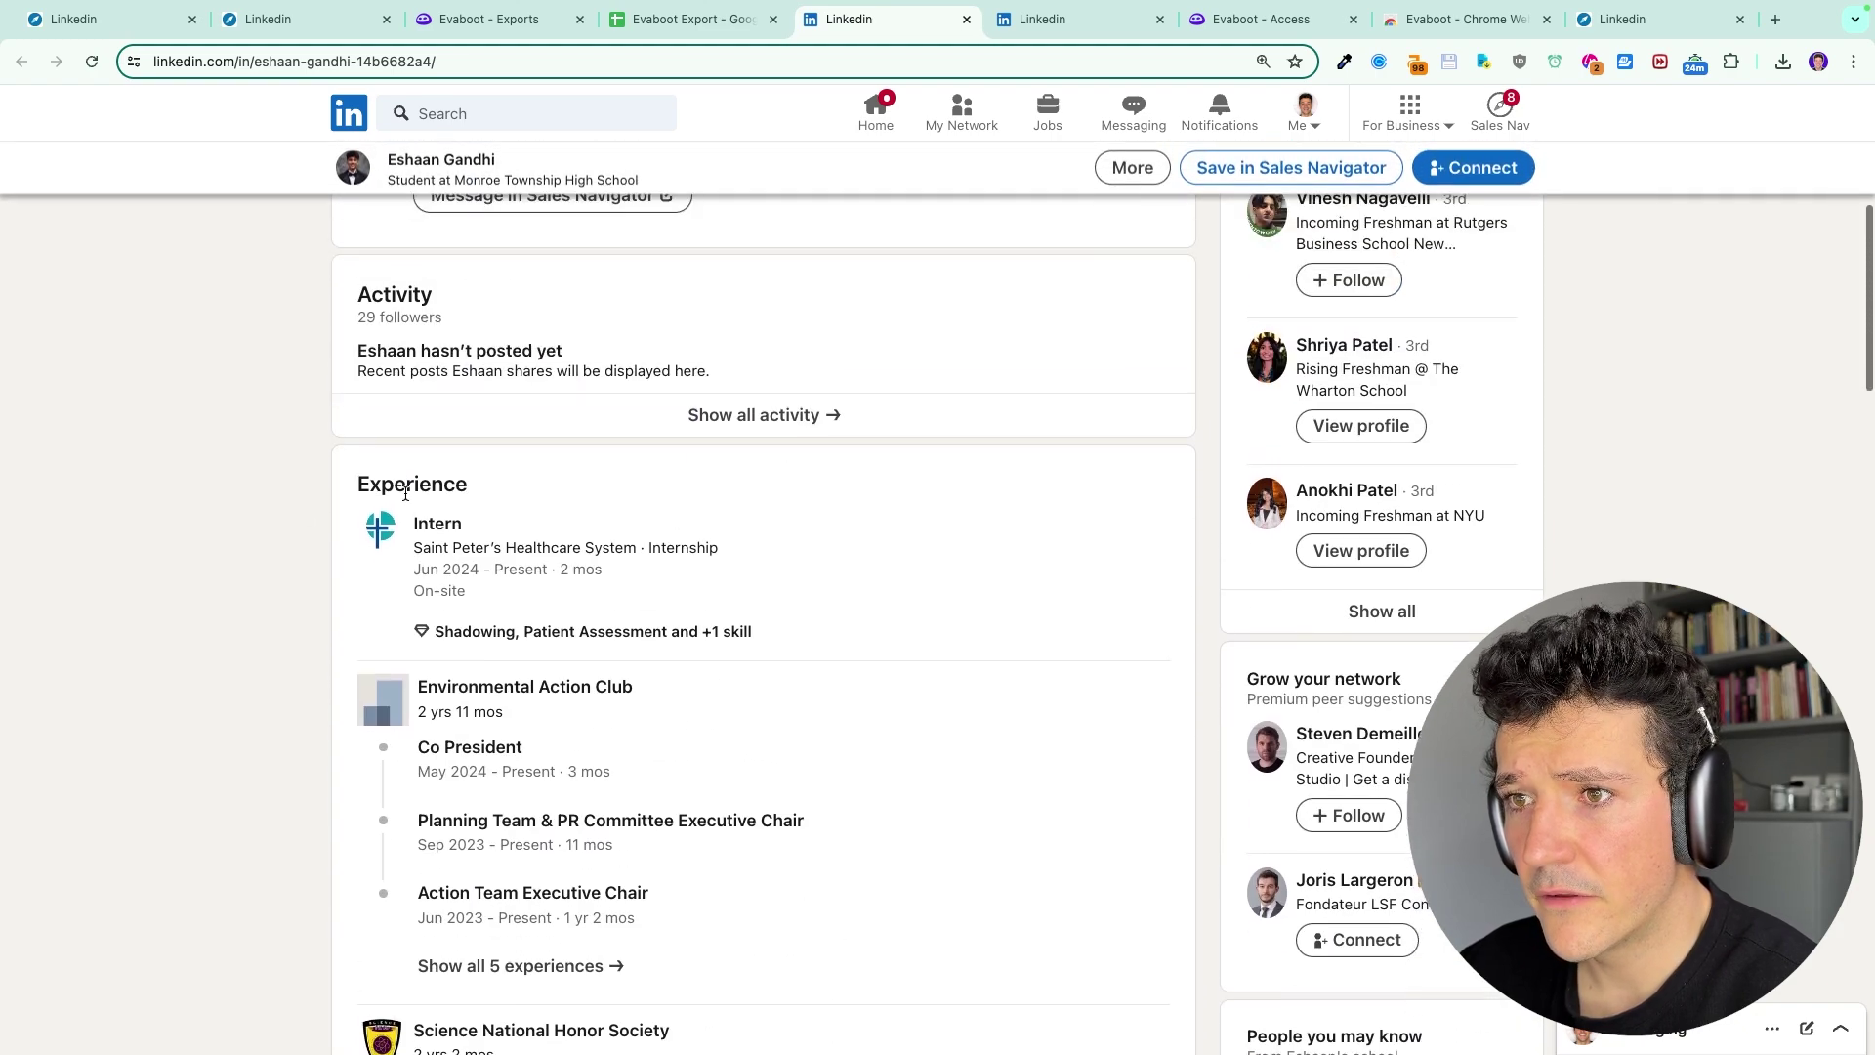
{"action": "scroll", "coordinate": [417, 642], "scroll_direction": "up", "scroll_amount": 5}
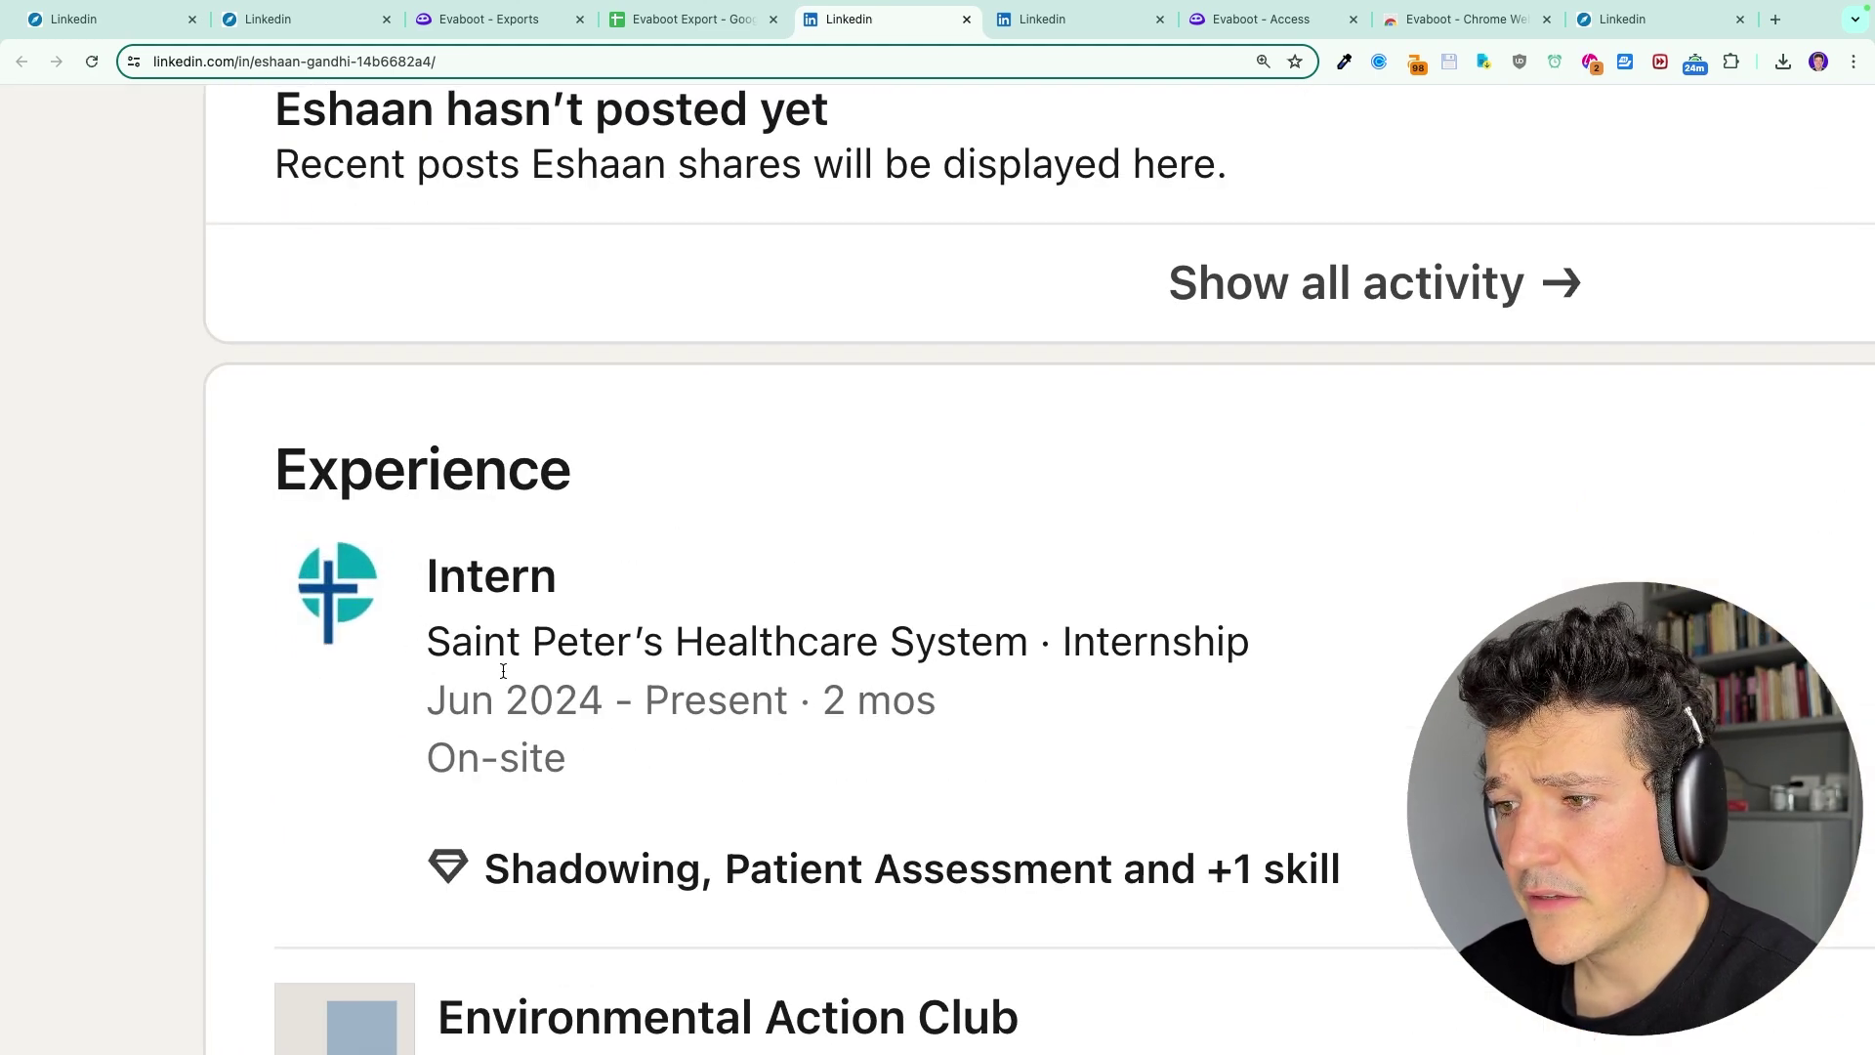
{"action": "scroll", "coordinate": [503, 671], "scroll_direction": "down", "scroll_amount": 5}
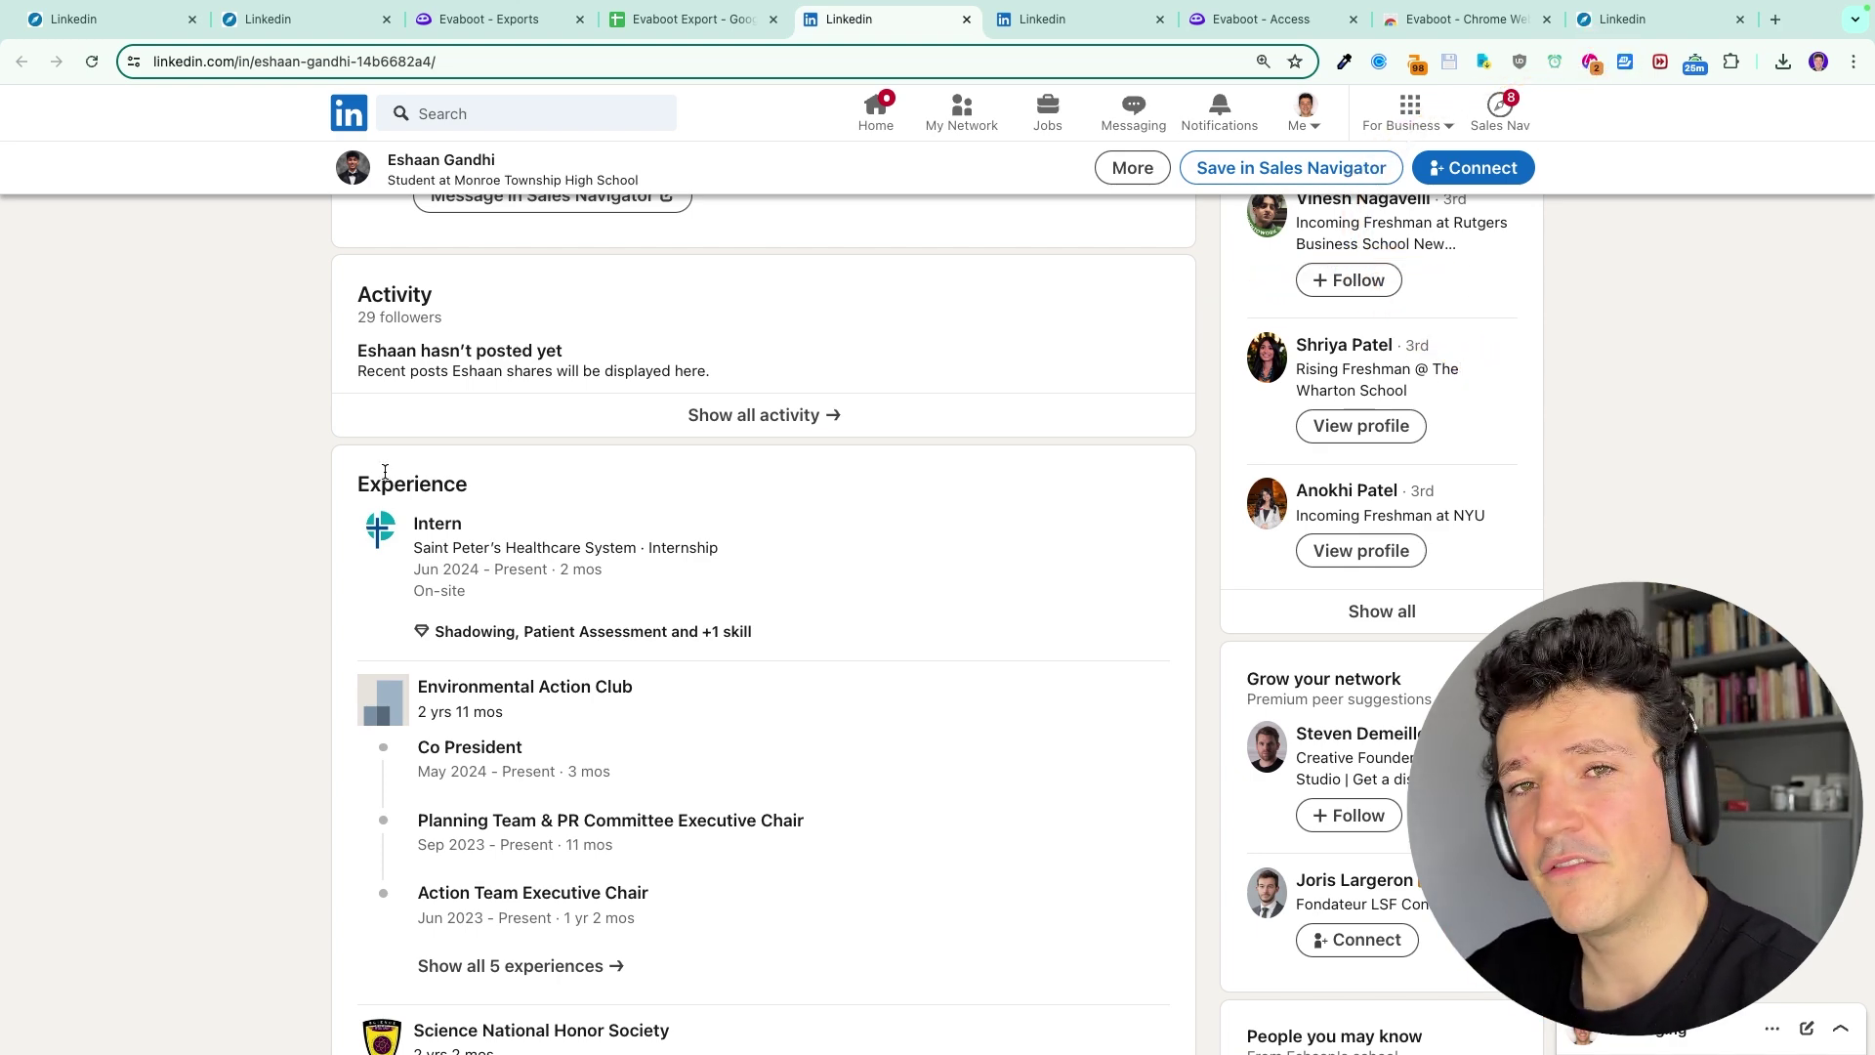
- Go back to the Evaboot Export spreadsheet tab
{"action": "key", "text": "ctrl+shift+Tab"}
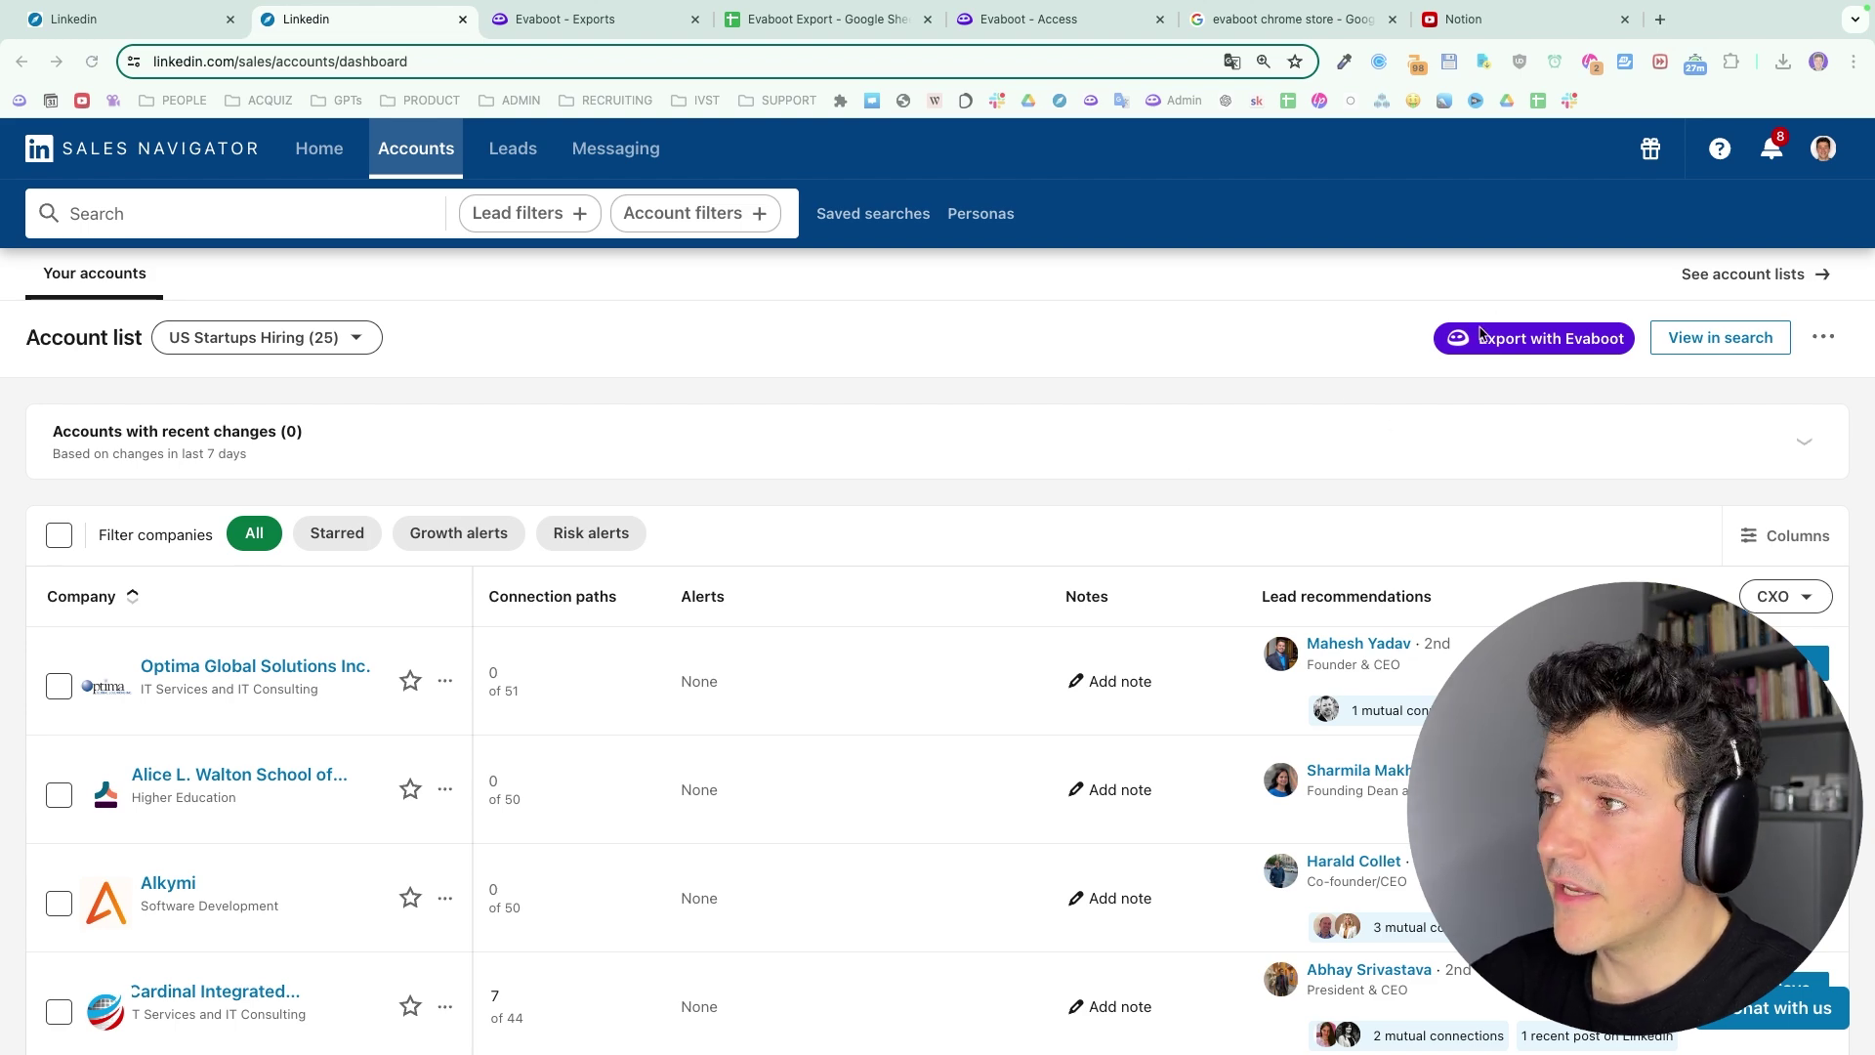
- Filter the account search to companies with 51-200 employees
{"action": "left_click", "coordinate": [696, 216]}
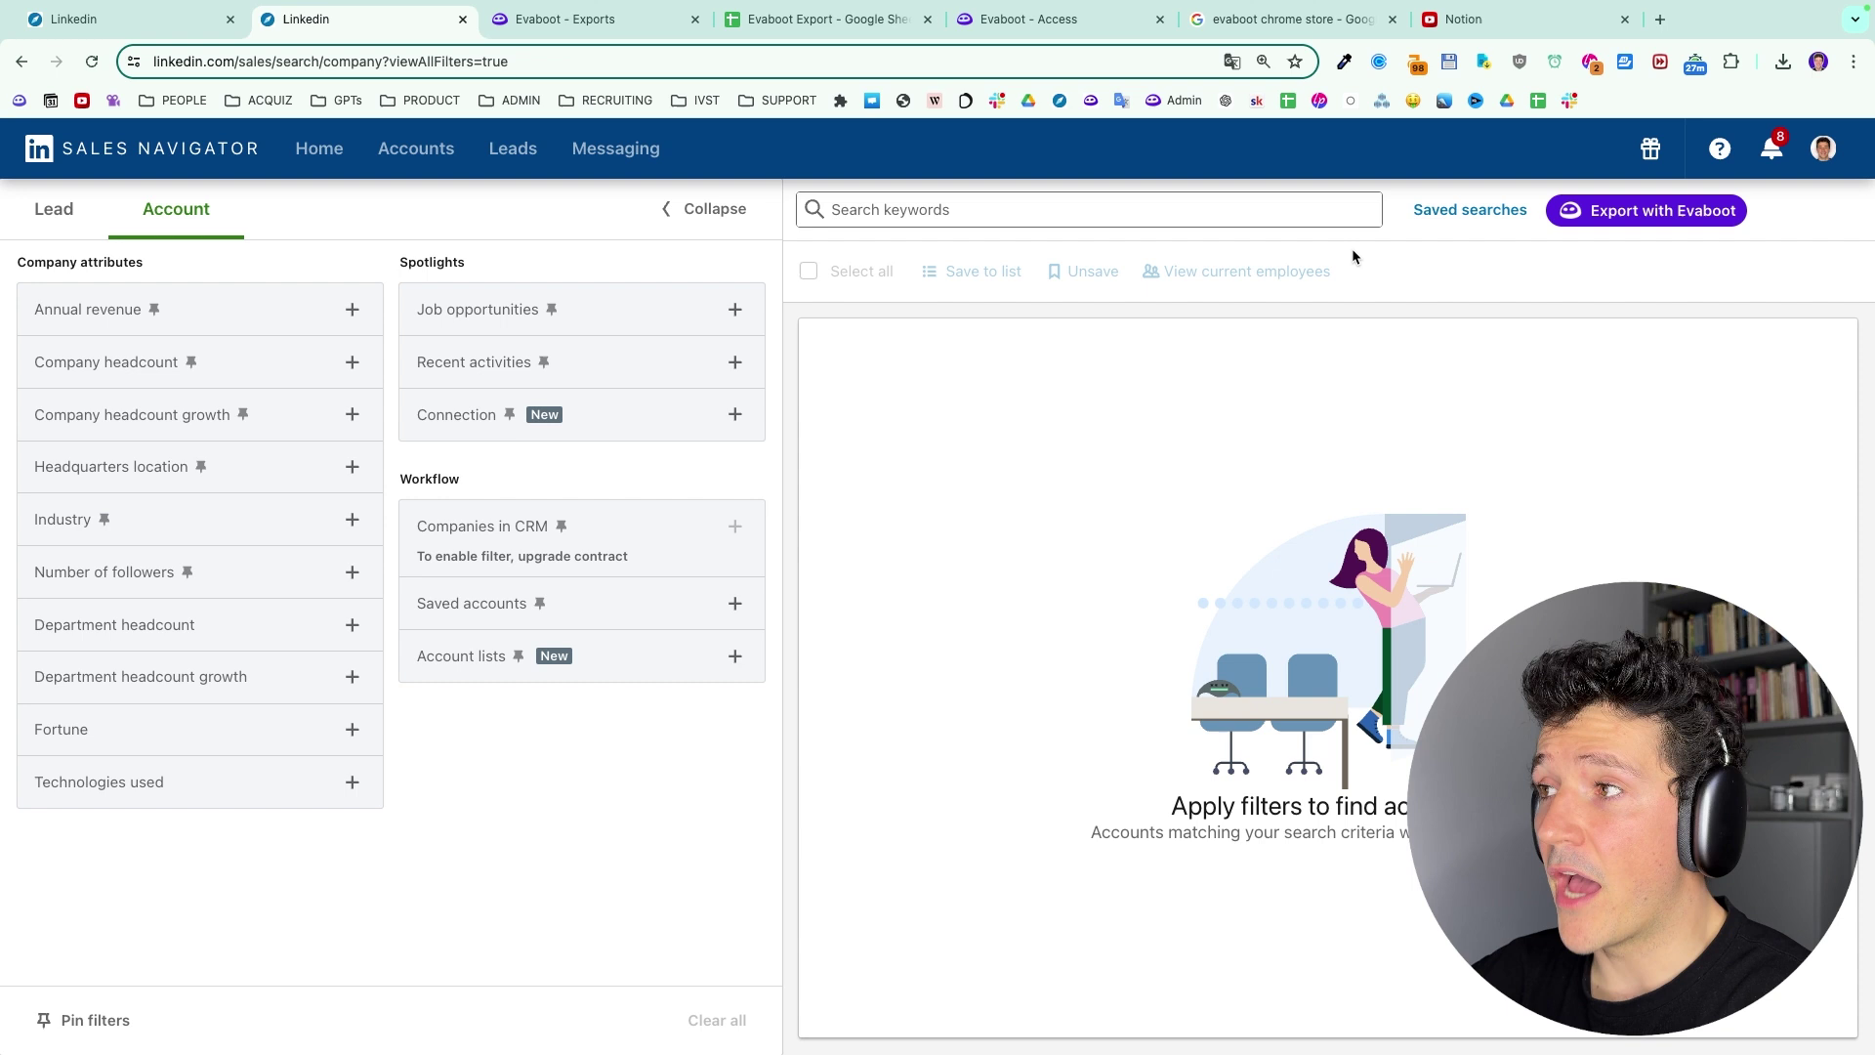
{"action": "left_click", "coordinate": [273, 370]}
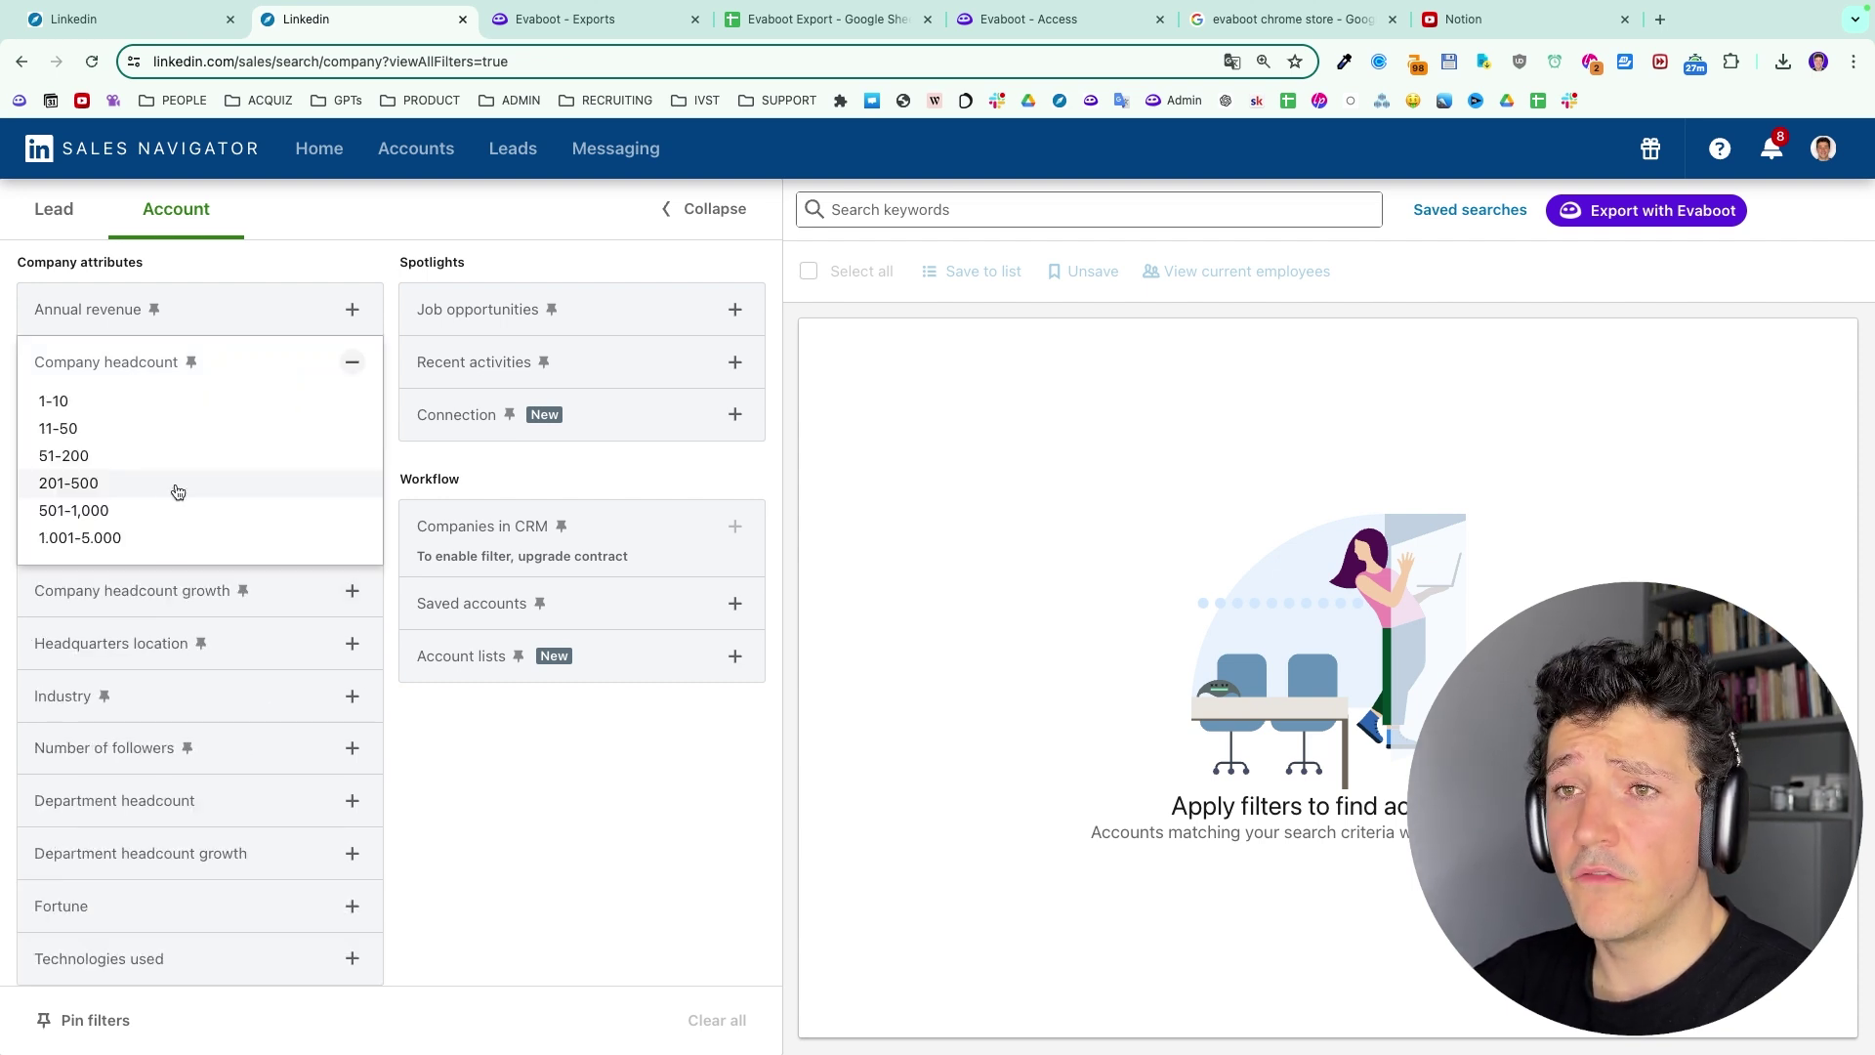
{"action": "left_click", "coordinate": [63, 457]}
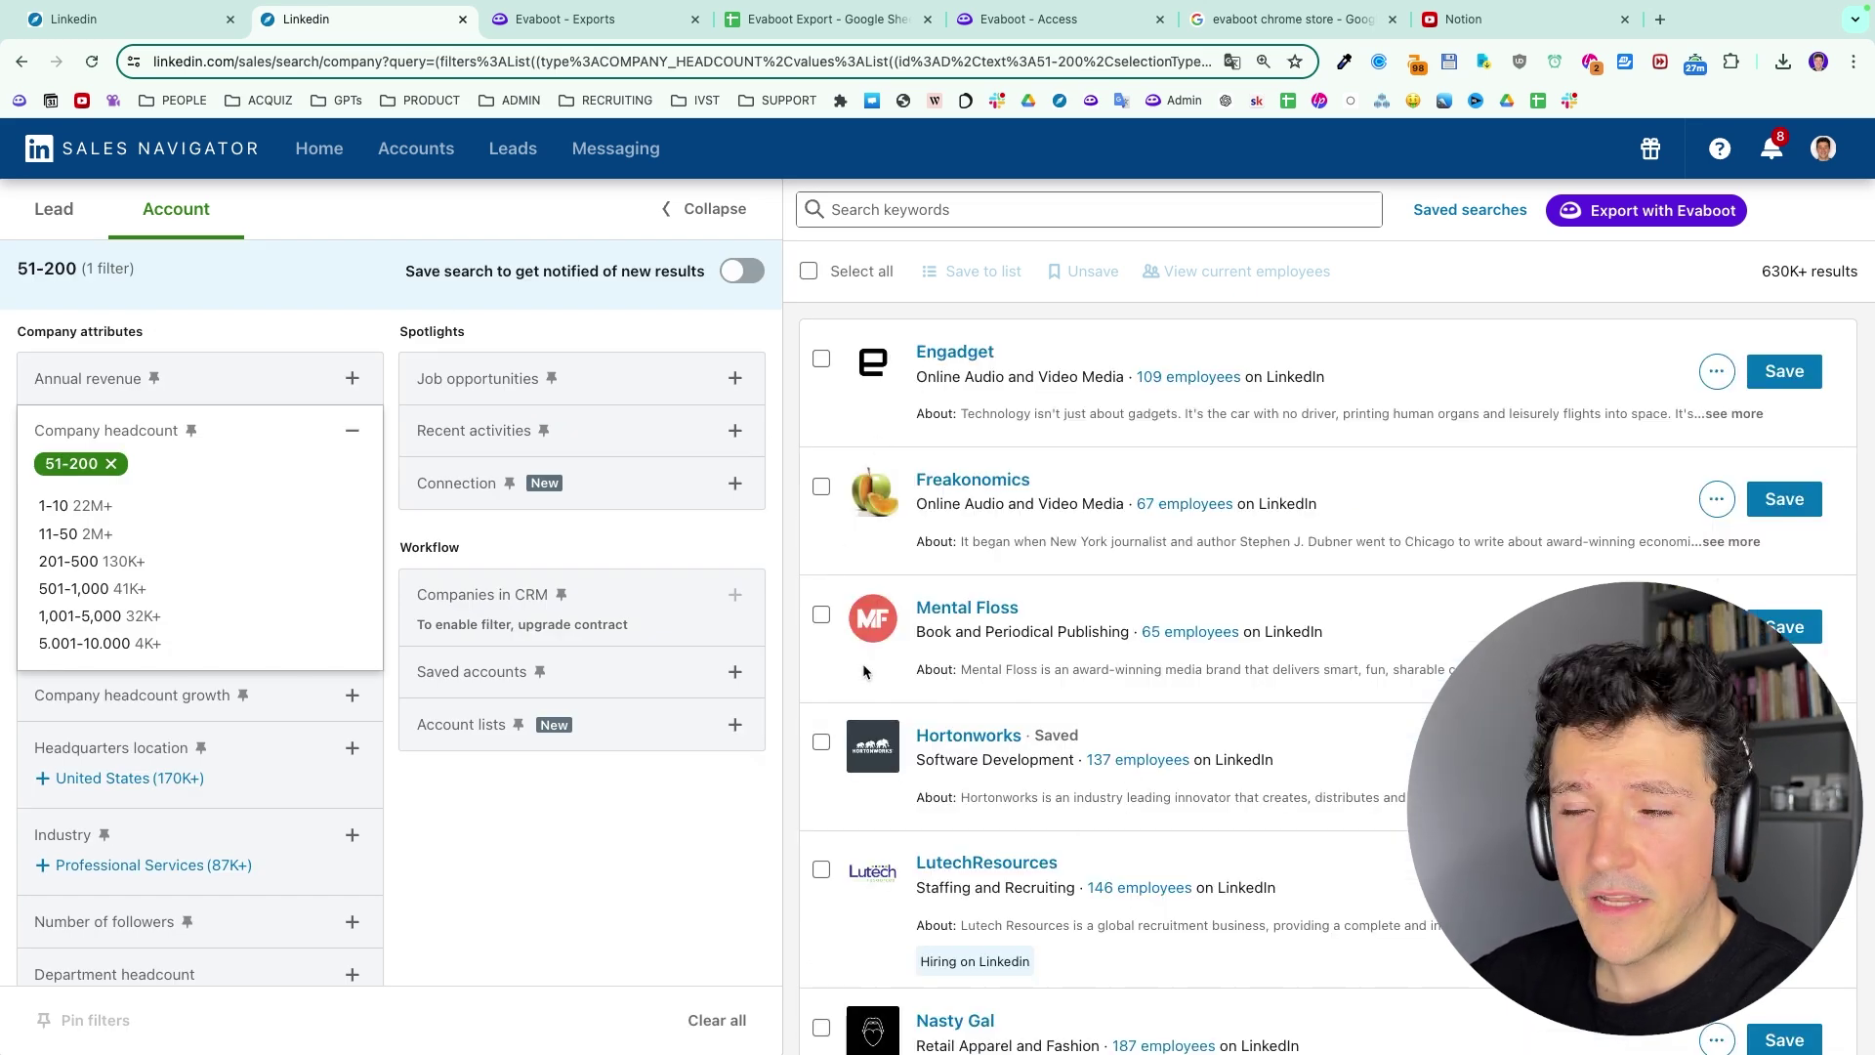
{"action": "left_click", "coordinate": [768, 334]}
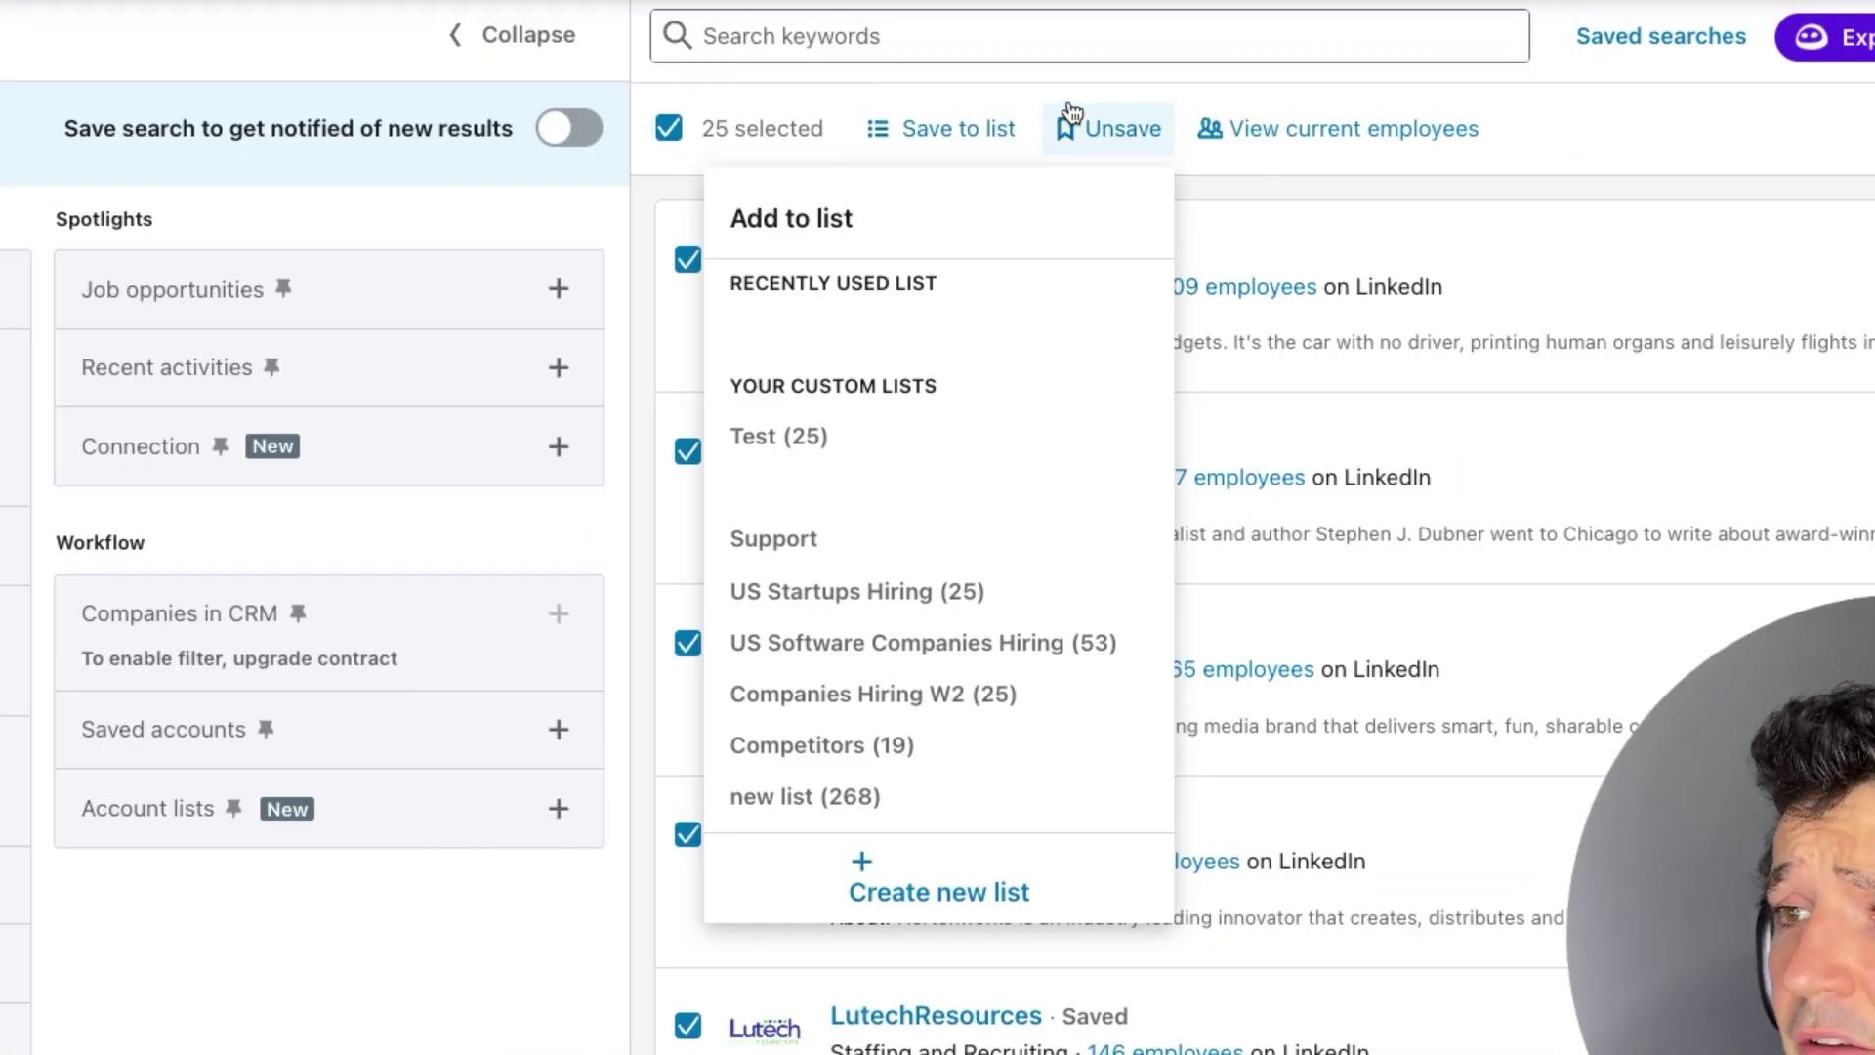
- Save the first 25 accounts to the Test list, then move to lead search
{"action": "left_click", "coordinate": [919, 459]}
{"action": "left_click", "coordinate": [939, 892]}
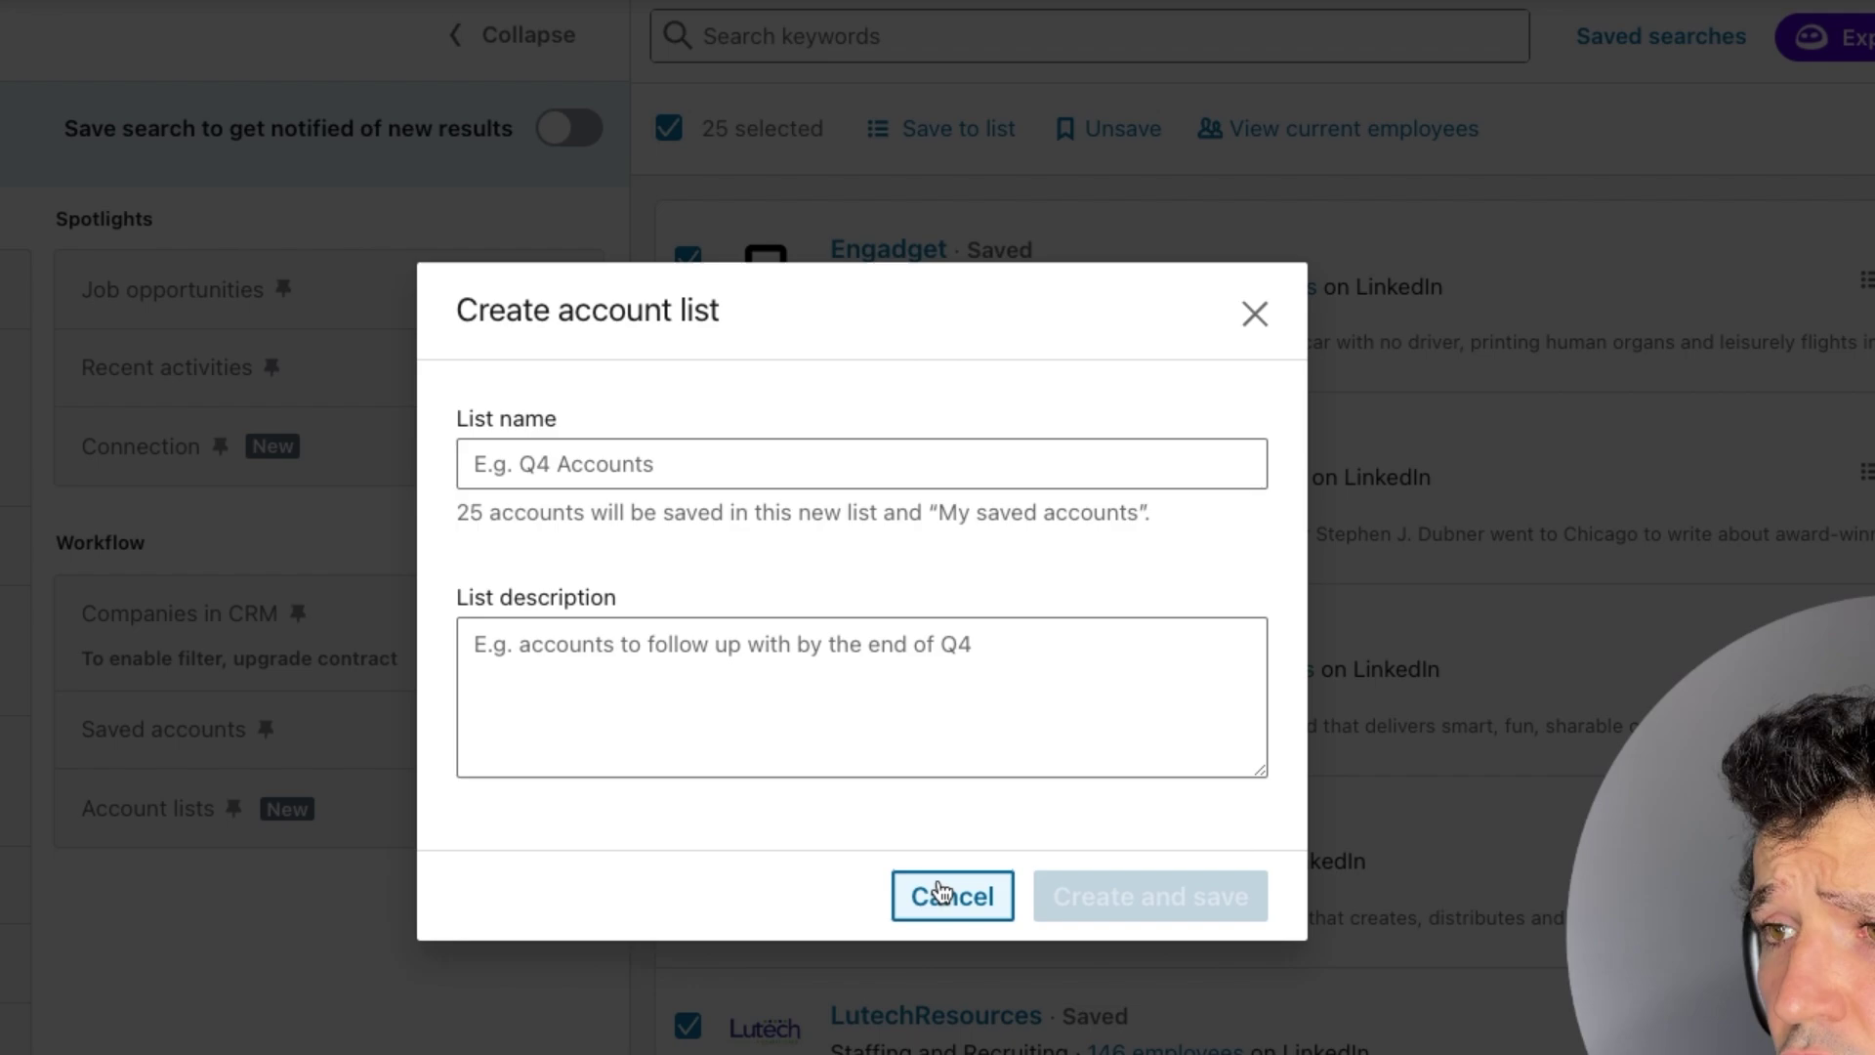
{"action": "left_click", "coordinate": [1258, 317]}
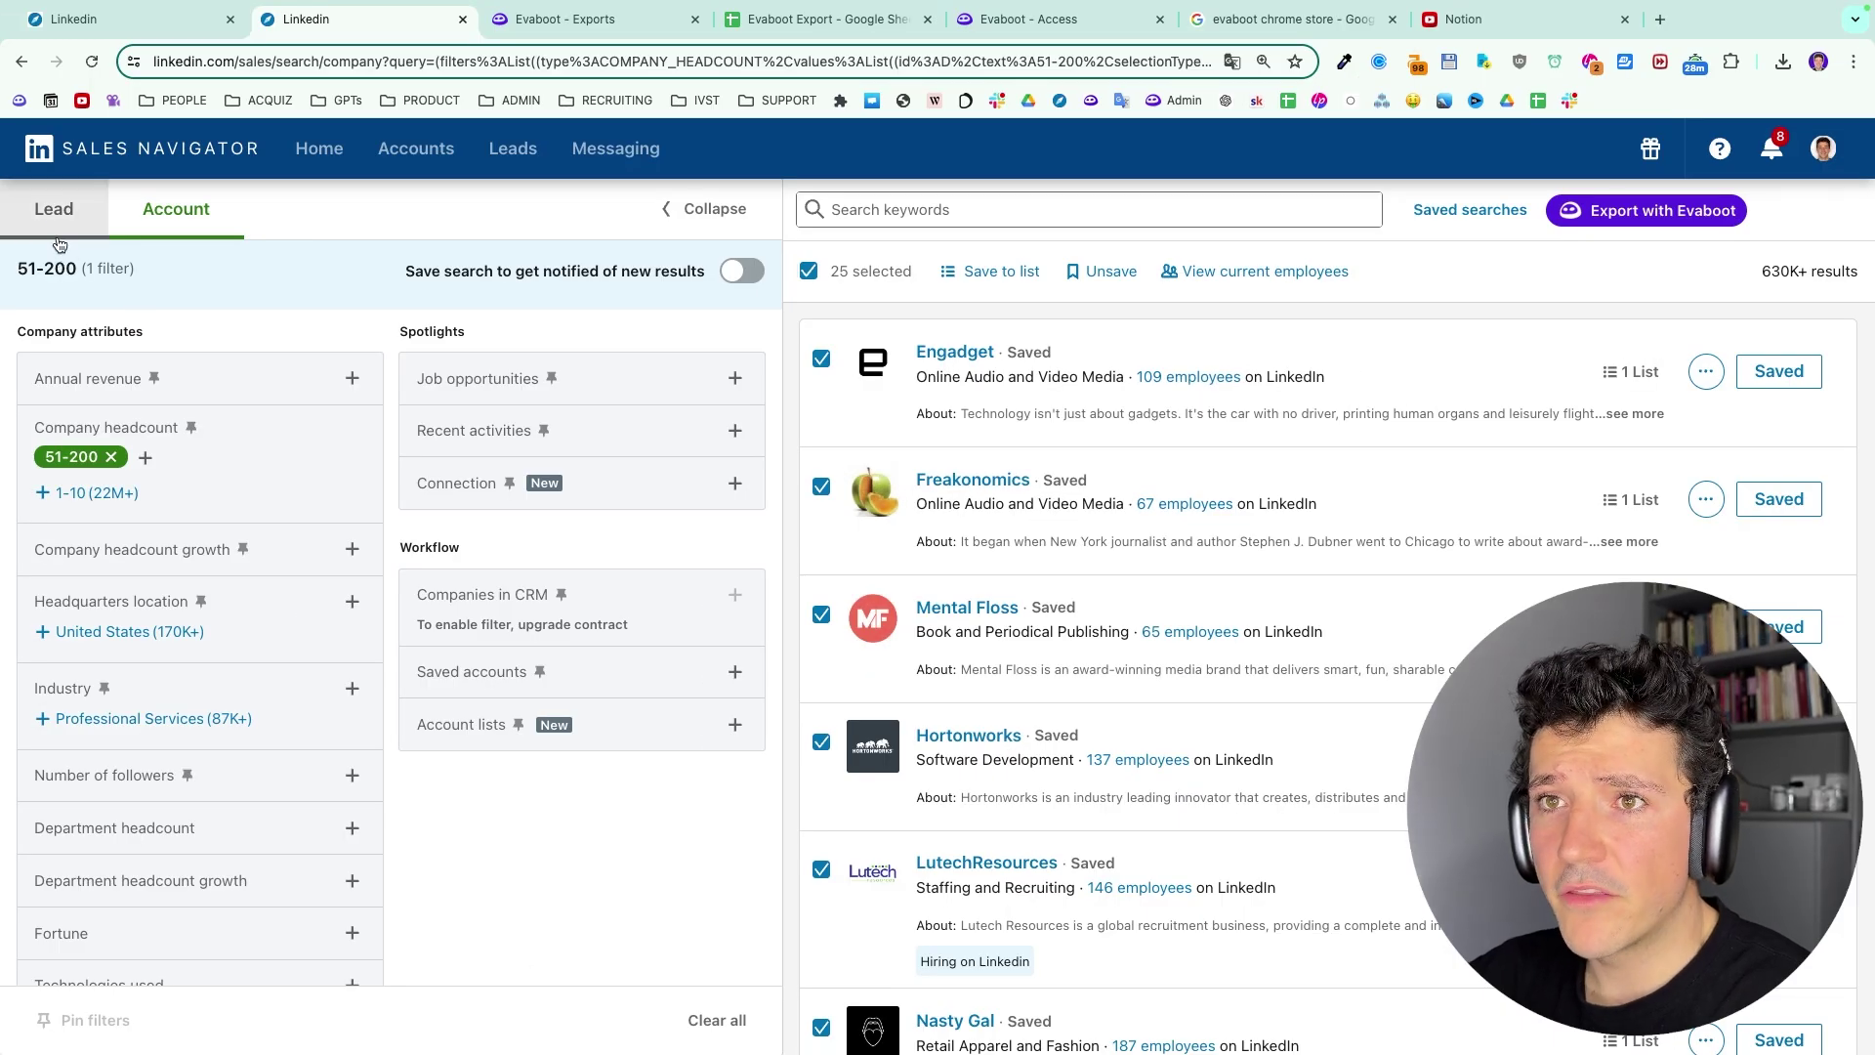
{"action": "left_click", "coordinate": [60, 224]}
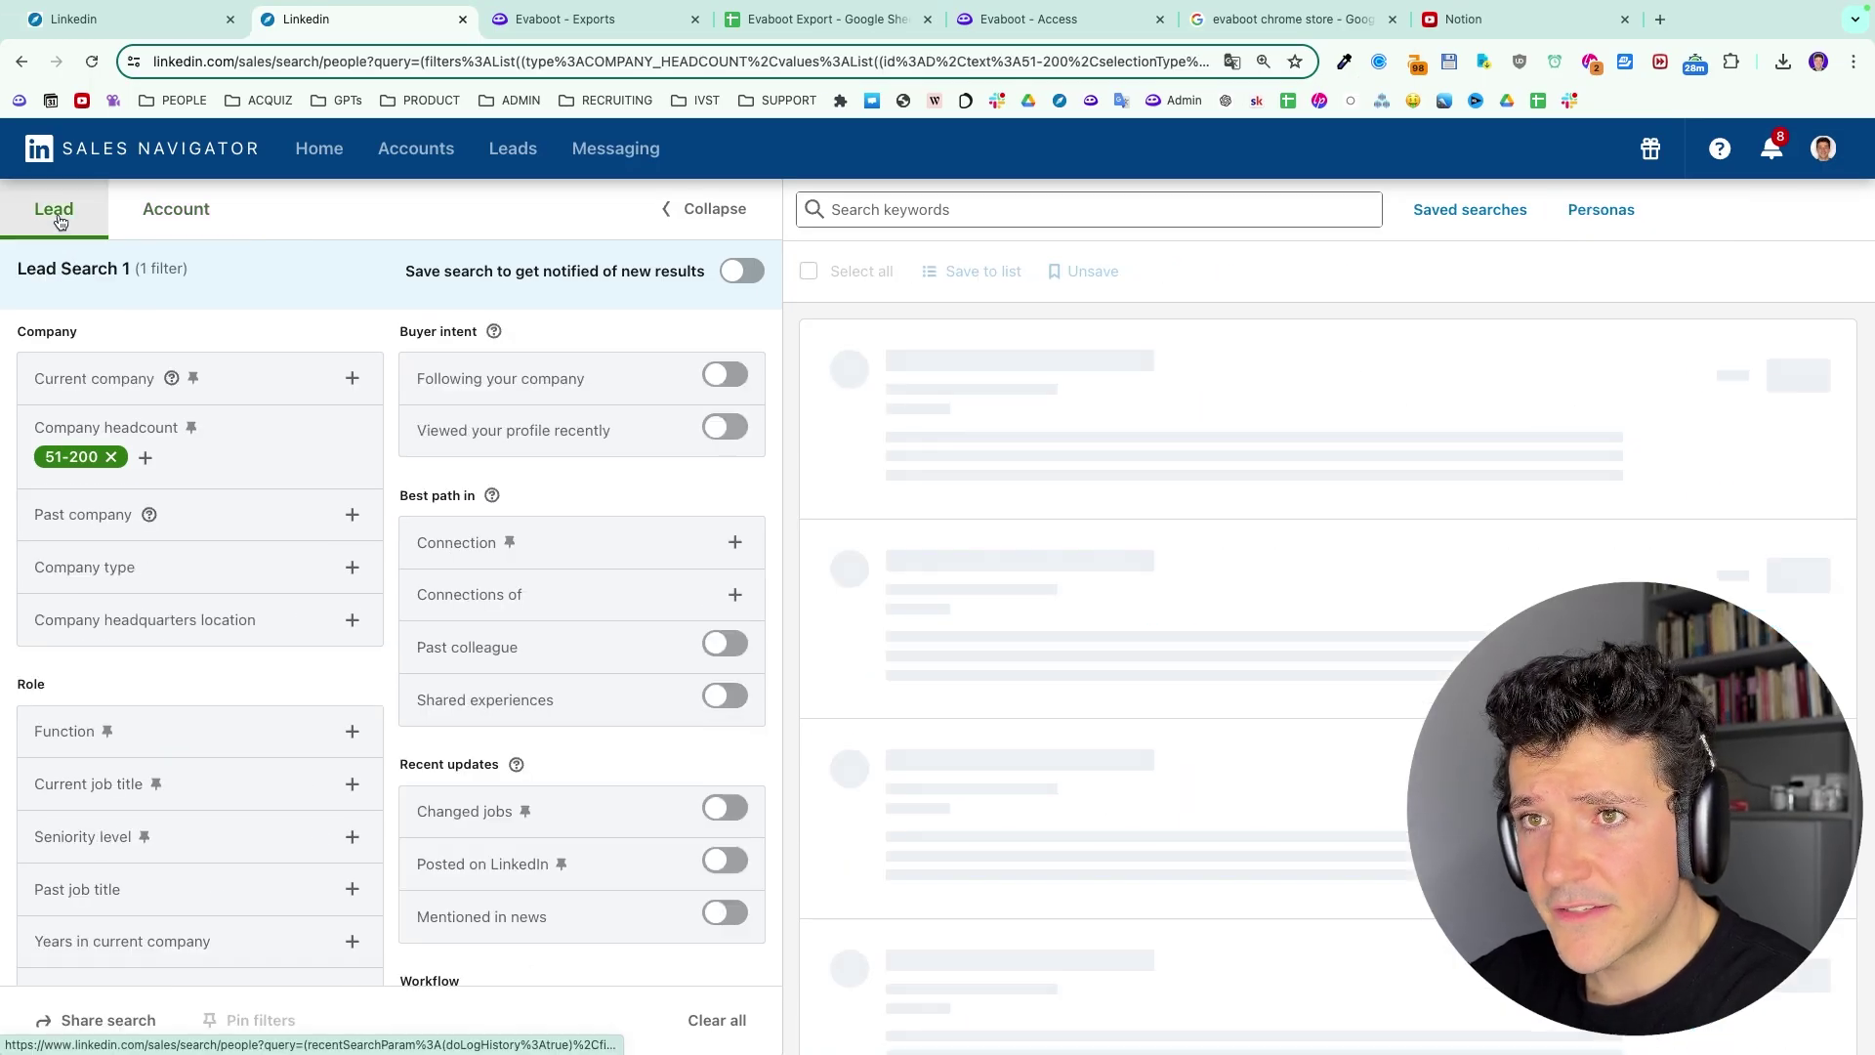
- Drop the 51-200 headcount filter and limit leads to the Test account list
{"action": "left_click", "coordinate": [111, 456]}
{"action": "scroll", "coordinate": [332, 488], "scroll_direction": "down", "scroll_amount": 5}
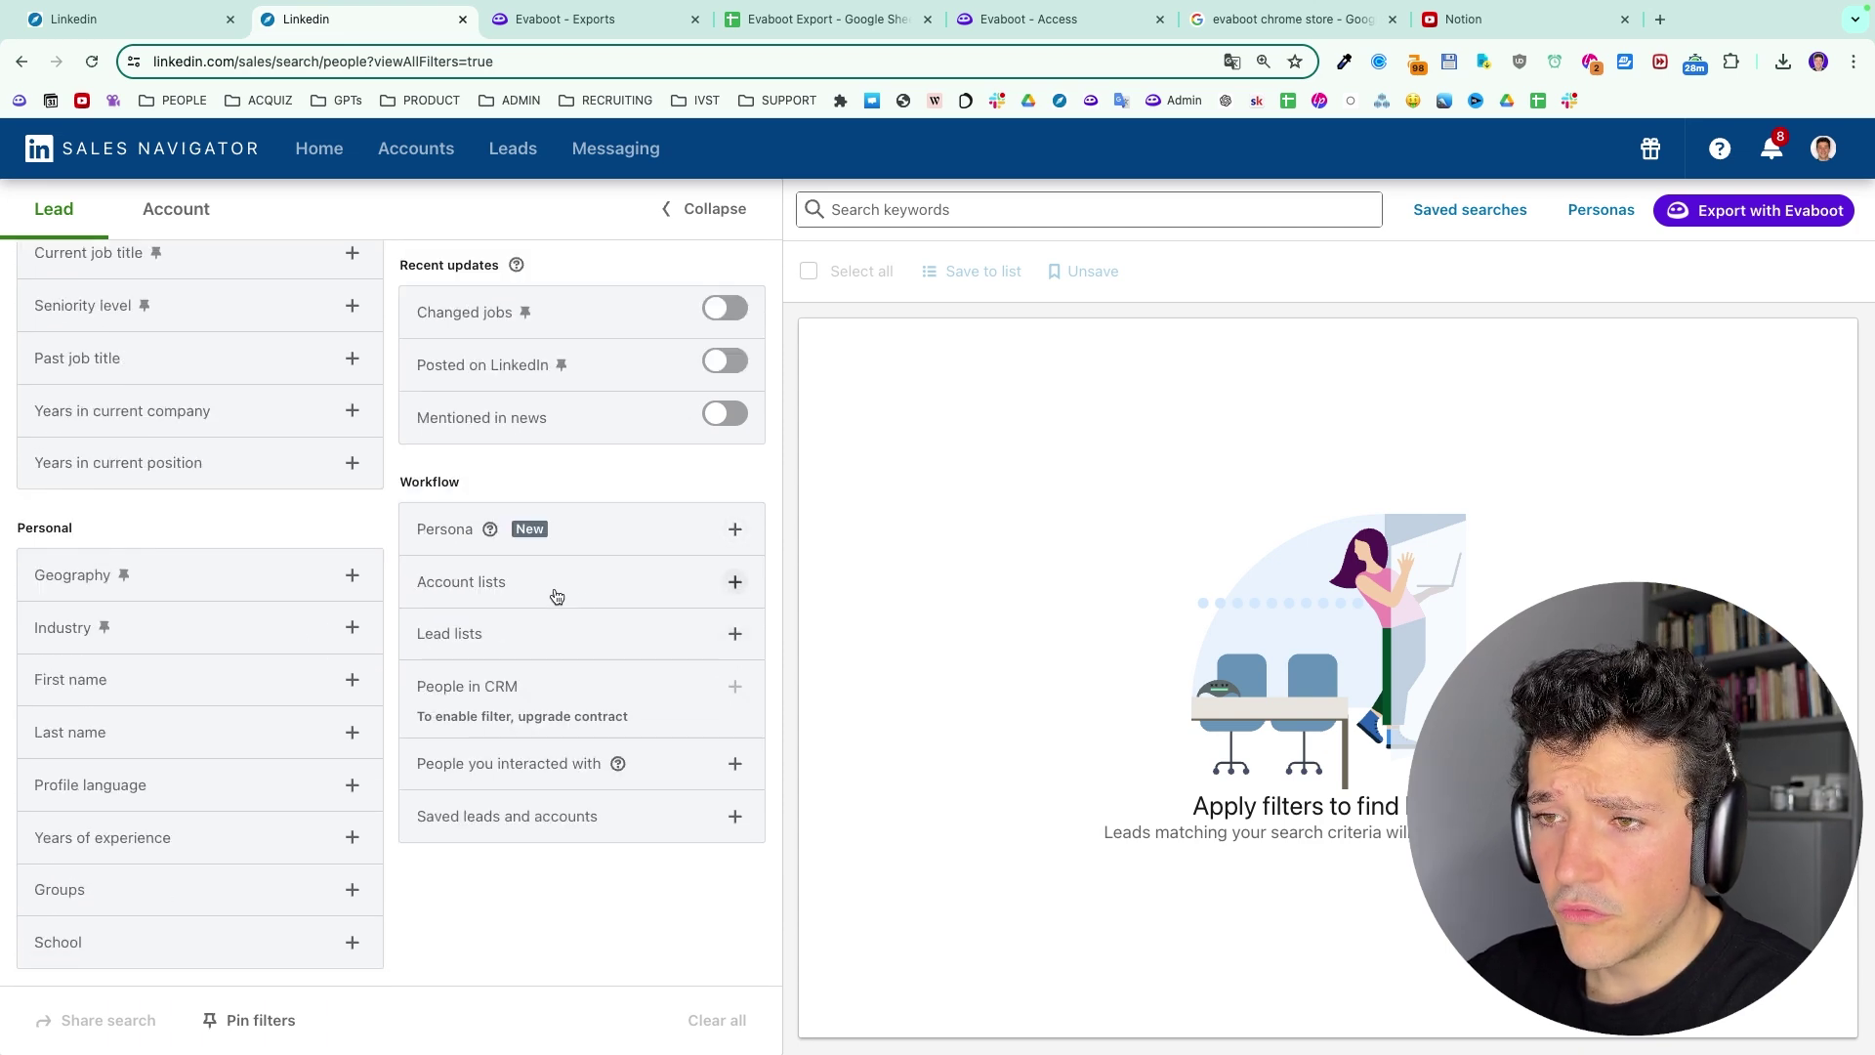
{"action": "left_click", "coordinate": [576, 598]}
{"action": "type", "text": "test"}
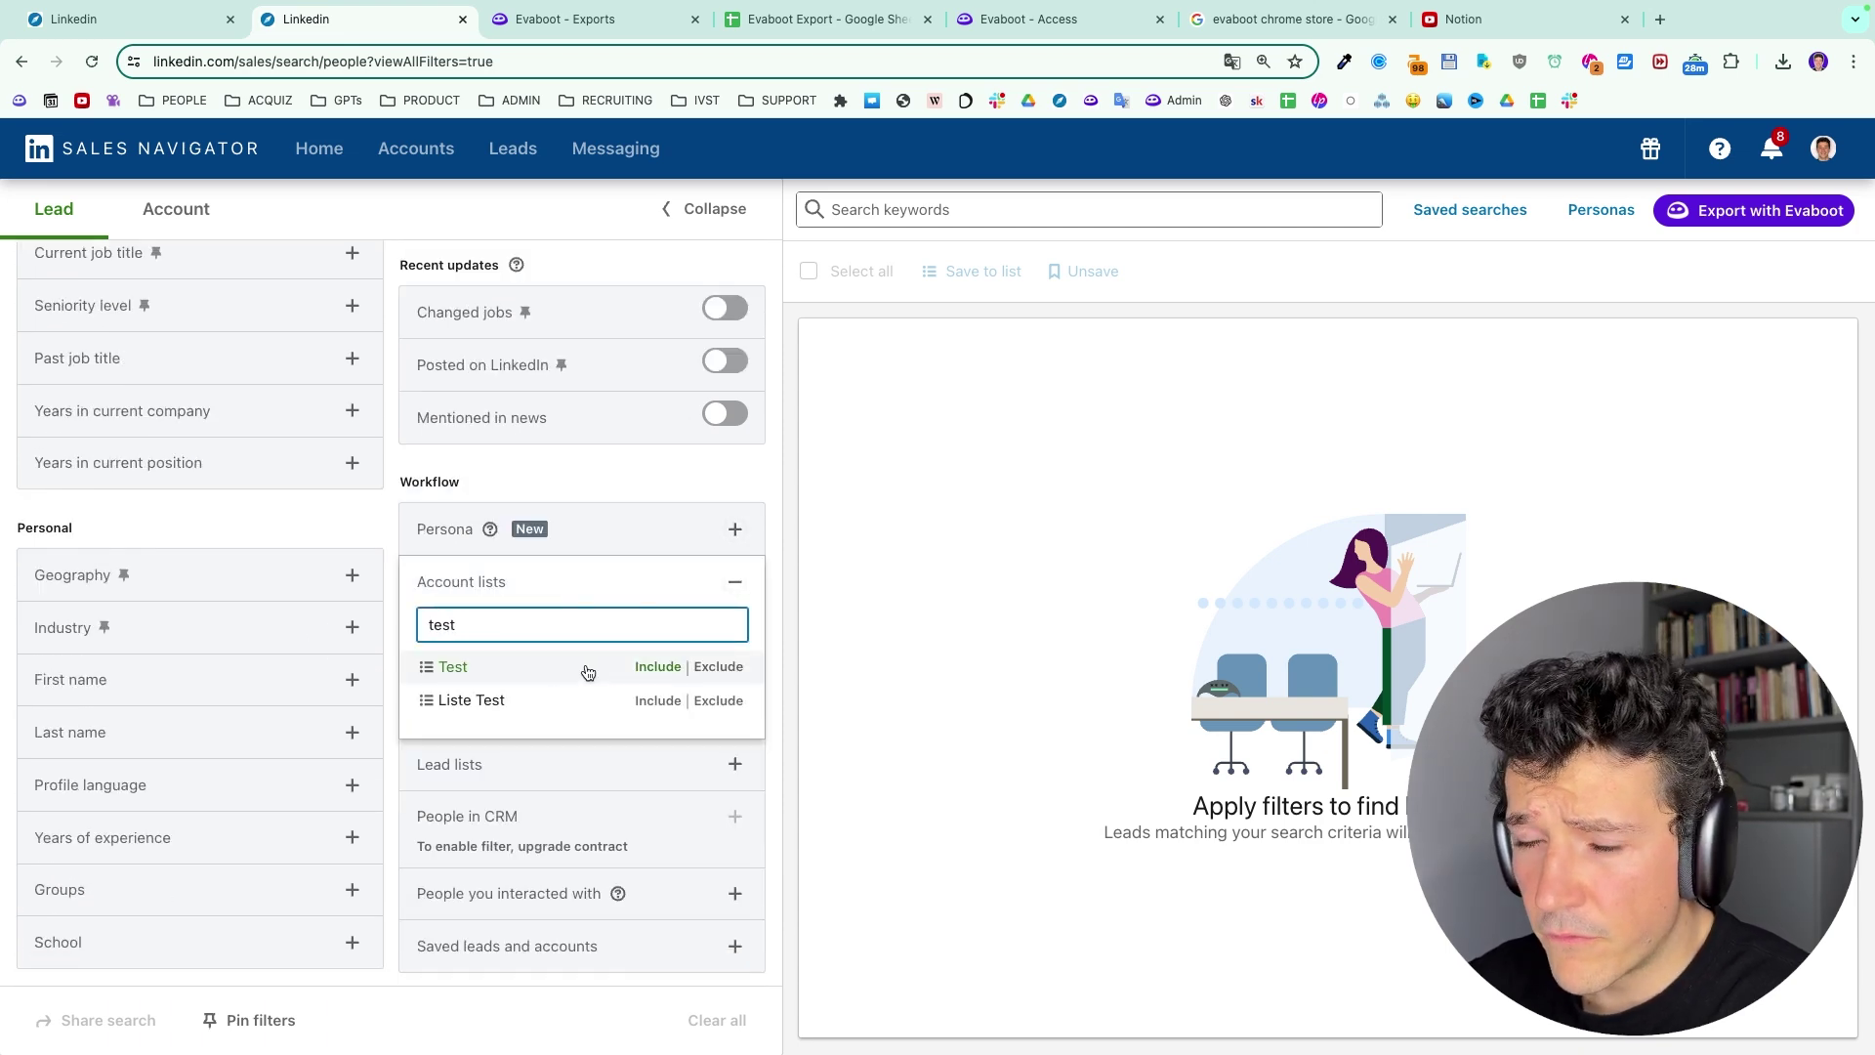
{"action": "left_click", "coordinate": [518, 673]}
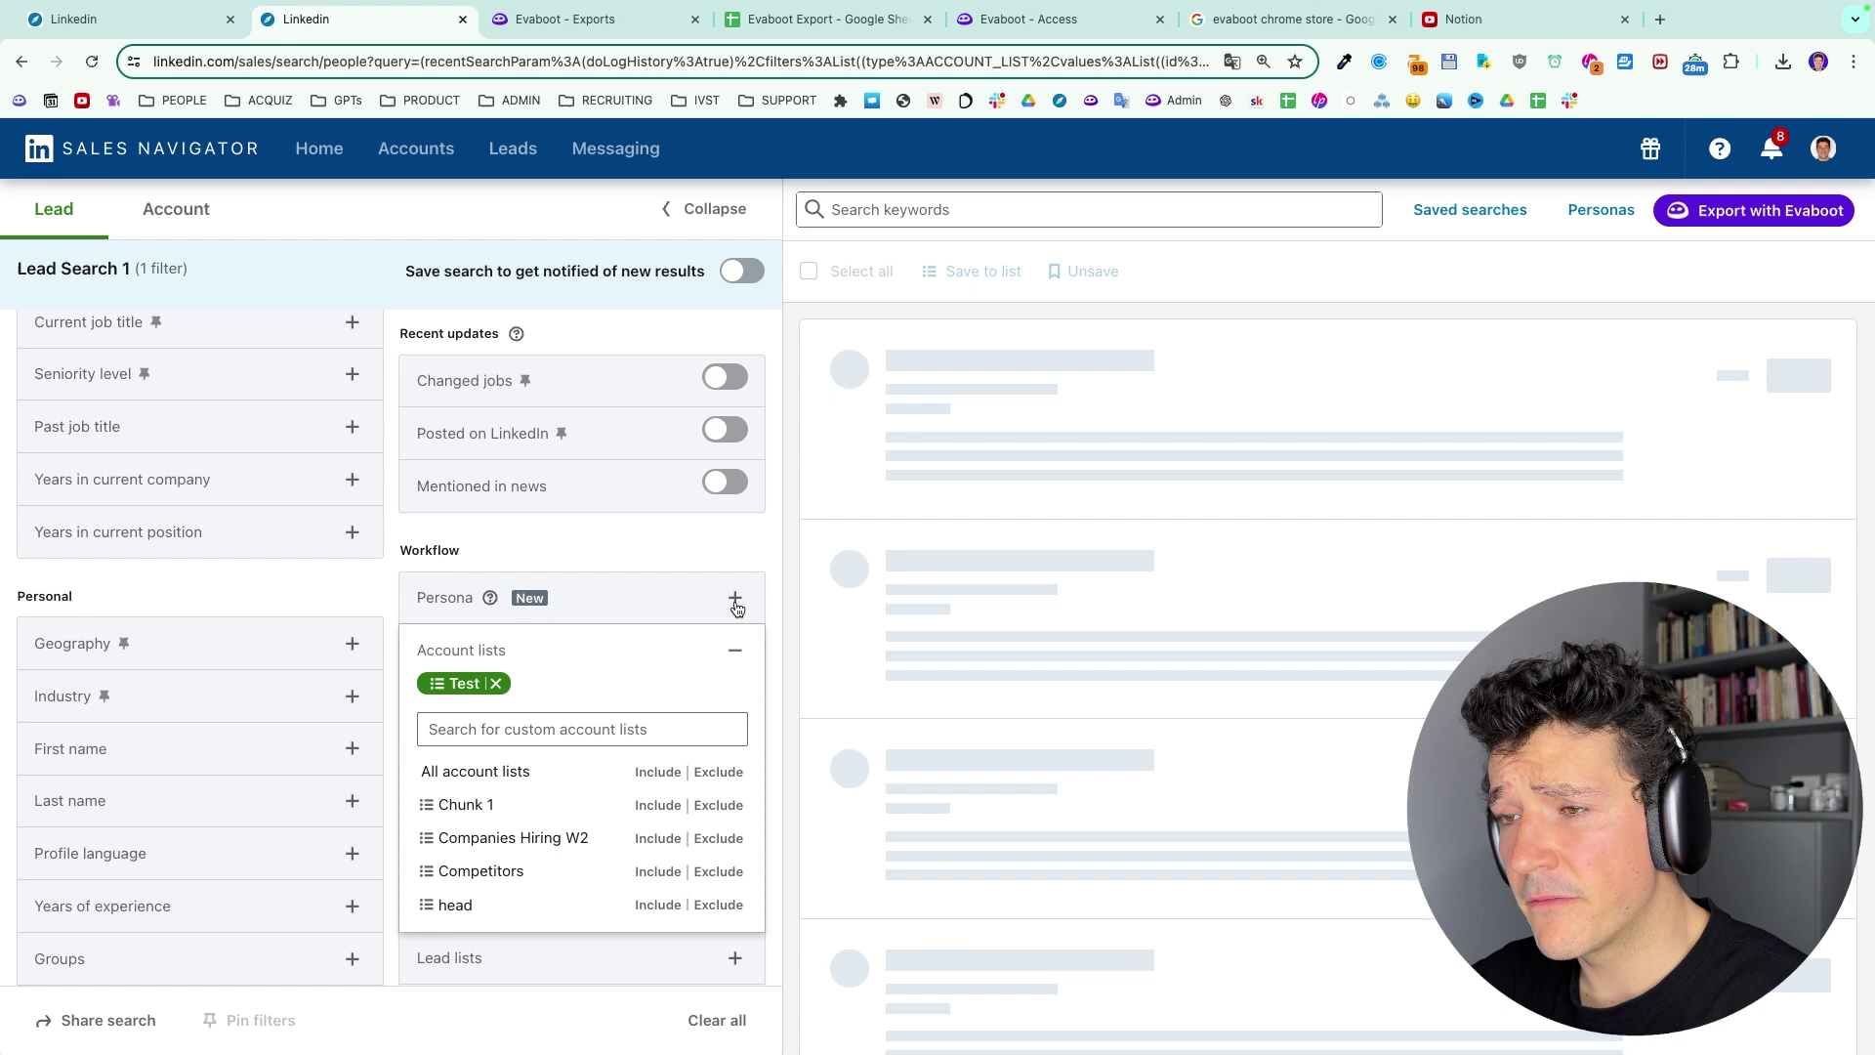
{"action": "left_click", "coordinate": [723, 522]}
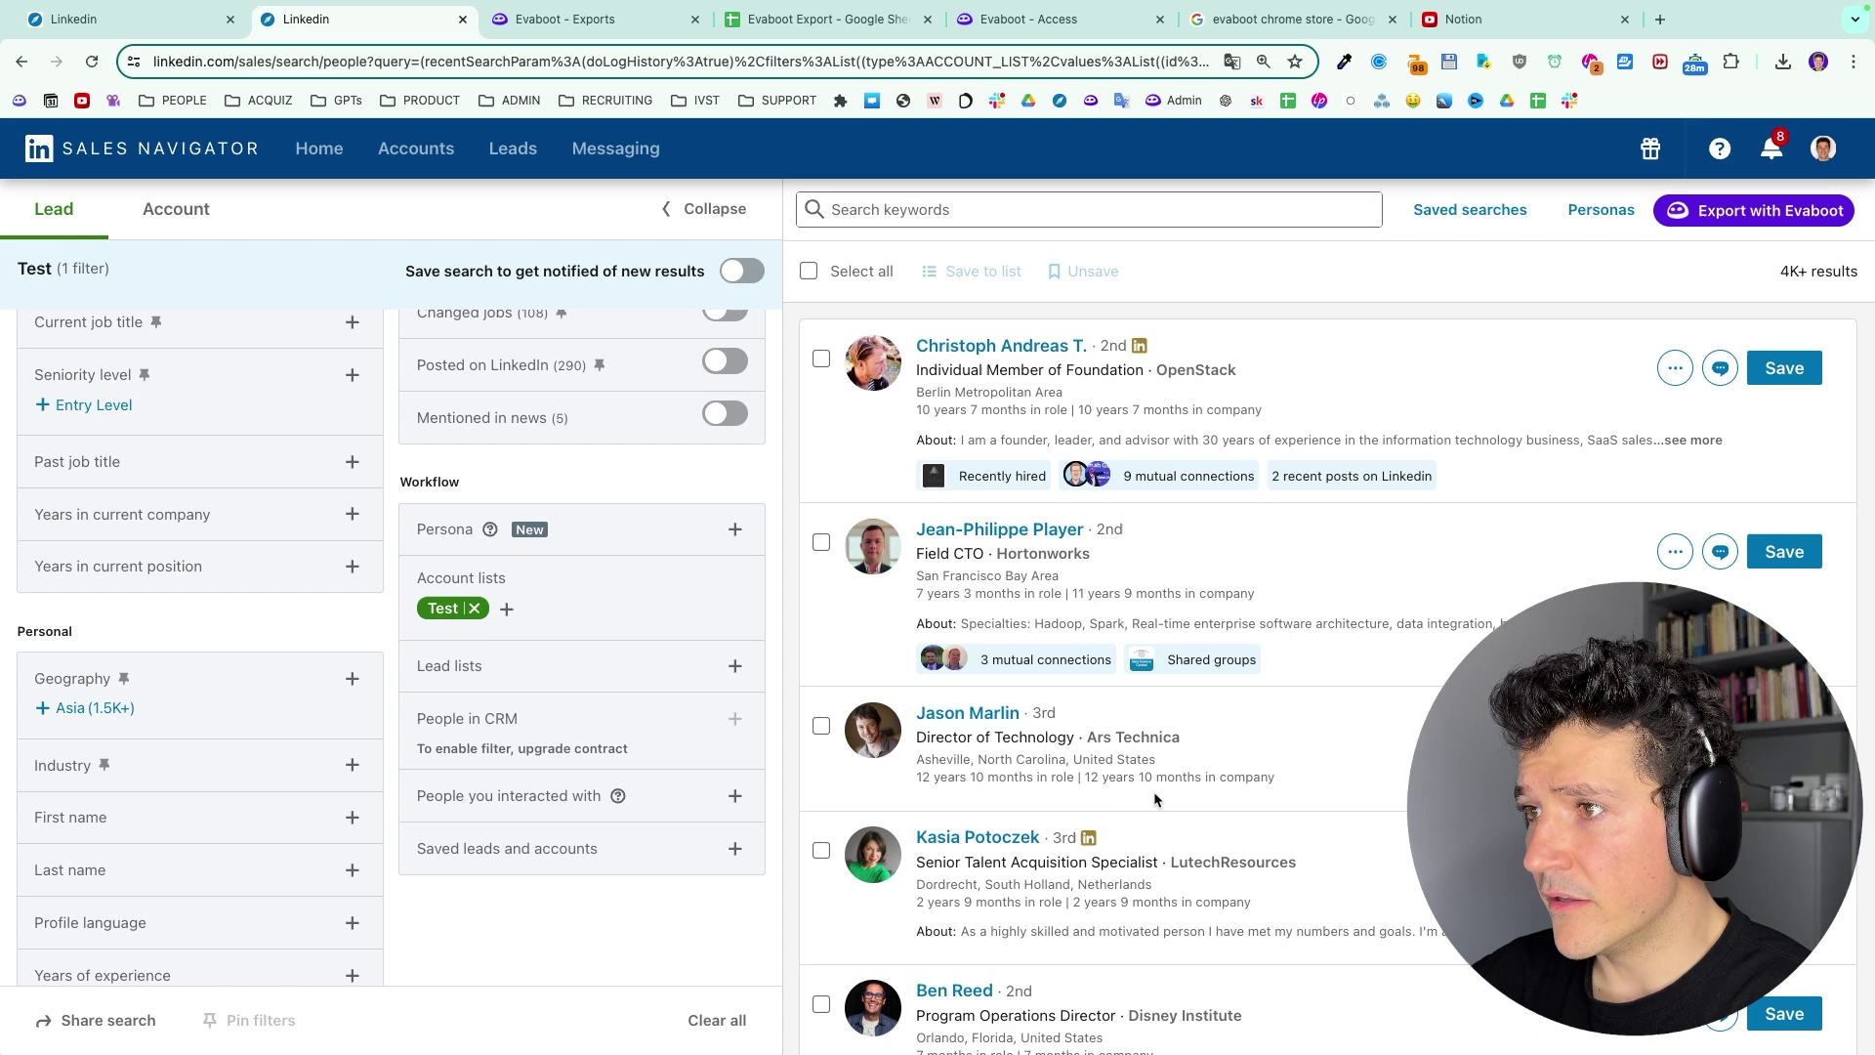
- Add Head of Sales as a current job title filter, leaving 1 result
{"action": "scroll", "coordinate": [199, 647], "scroll_direction": "up", "scroll_amount": 5}
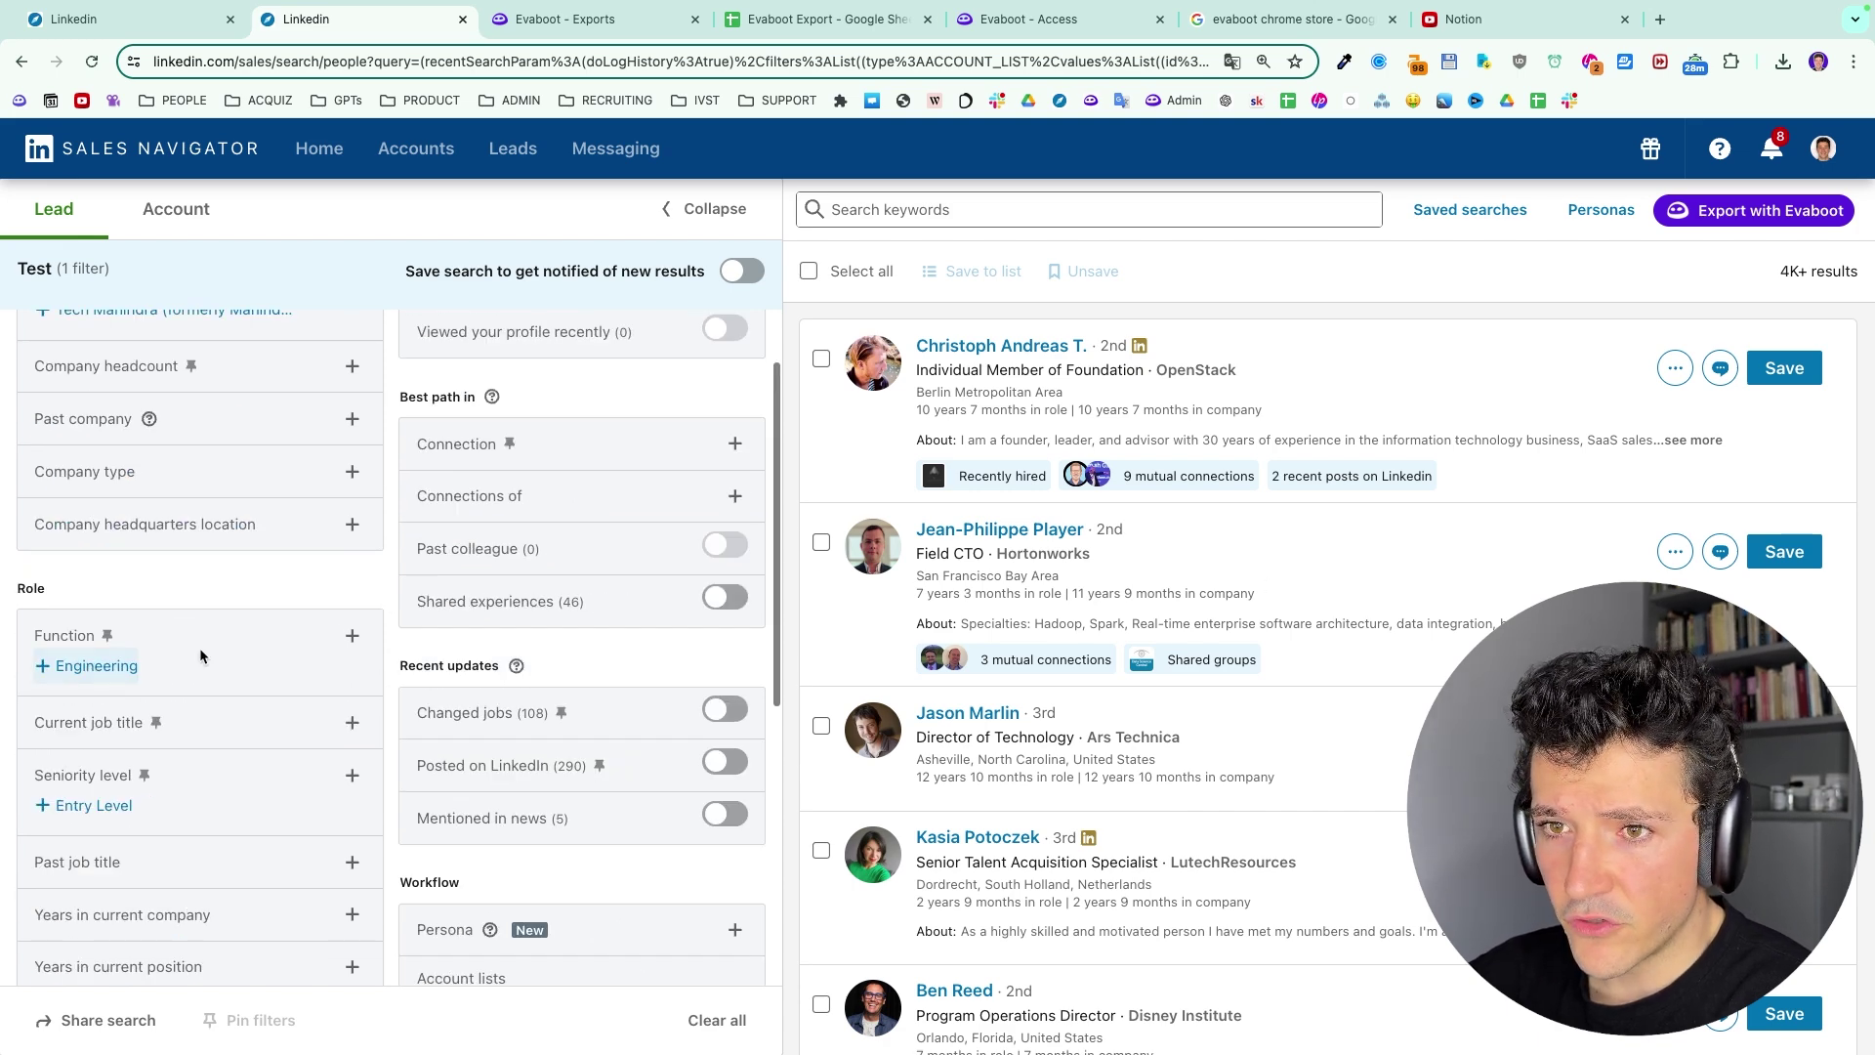
{"action": "scroll", "coordinate": [284, 688], "scroll_direction": "up", "scroll_amount": 2}
{"action": "scroll", "coordinate": [283, 687], "scroll_direction": "down", "scroll_amount": 1}
{"action": "scroll", "coordinate": [284, 687], "scroll_direction": "down", "scroll_amount": 2}
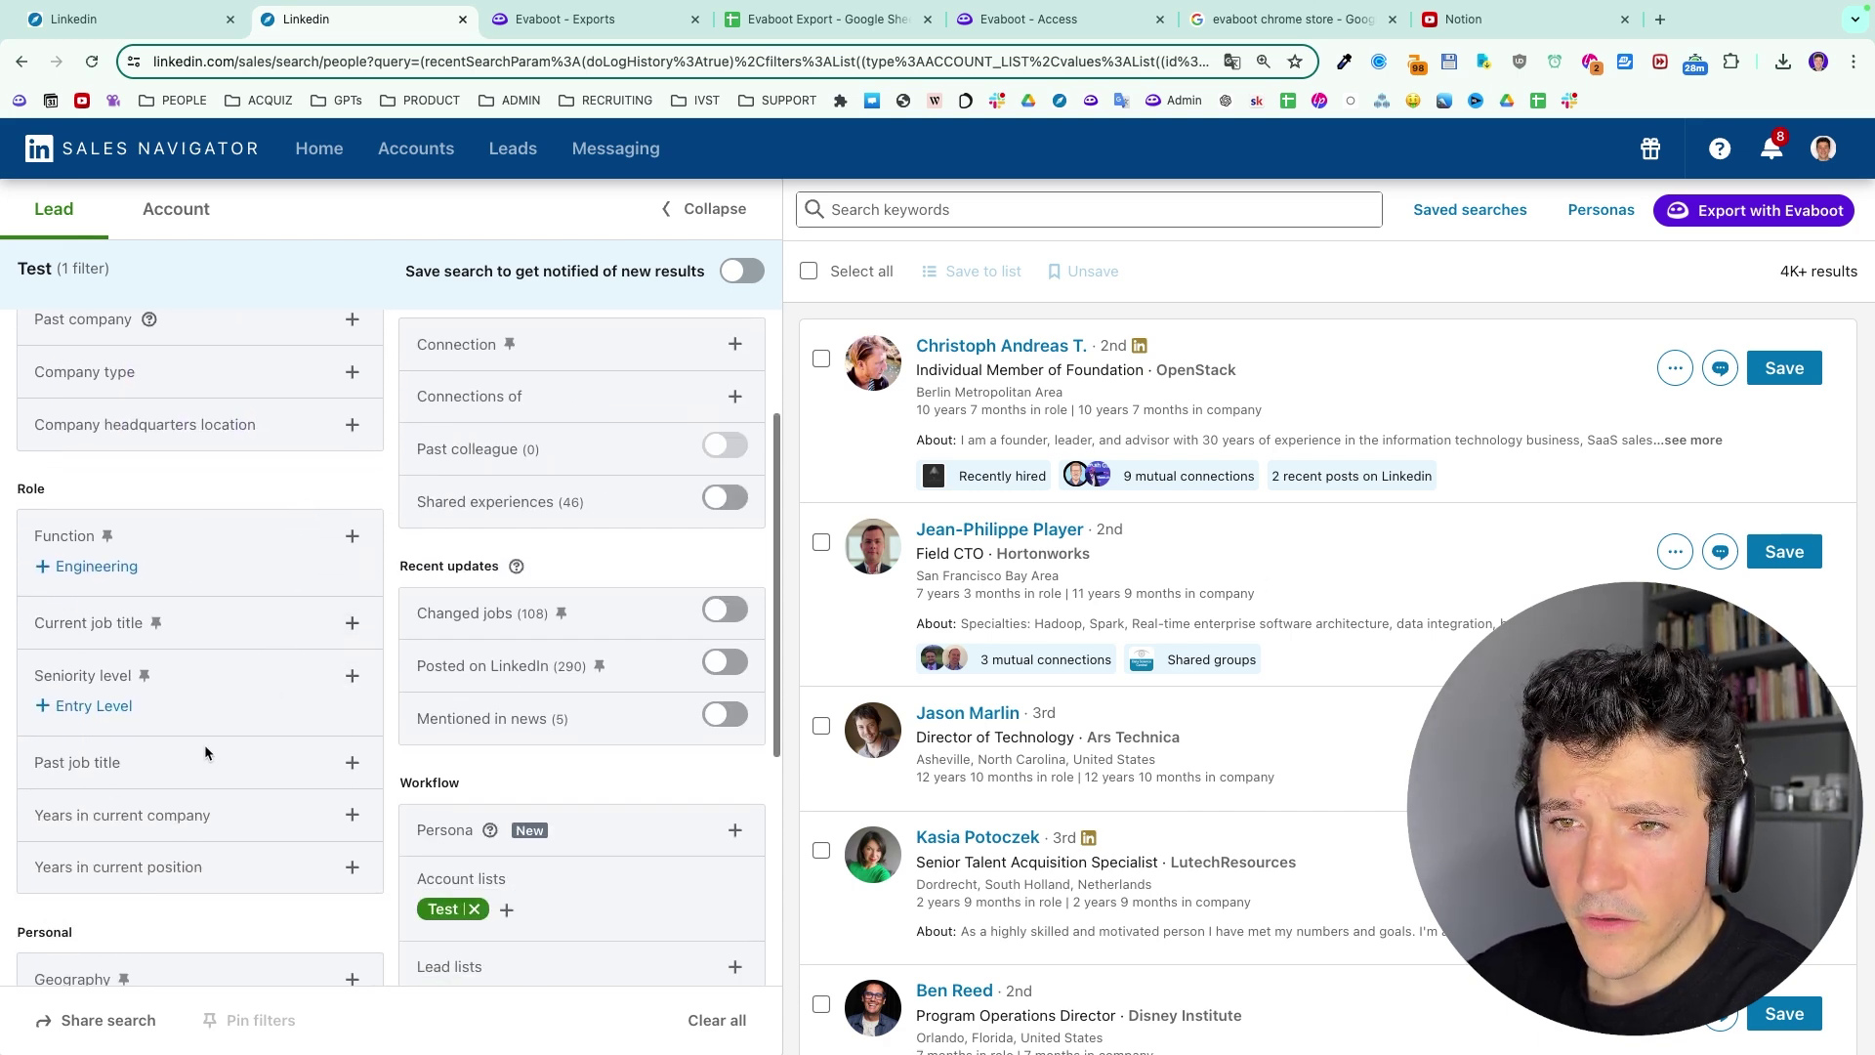
{"action": "left_click", "coordinate": [299, 633]}
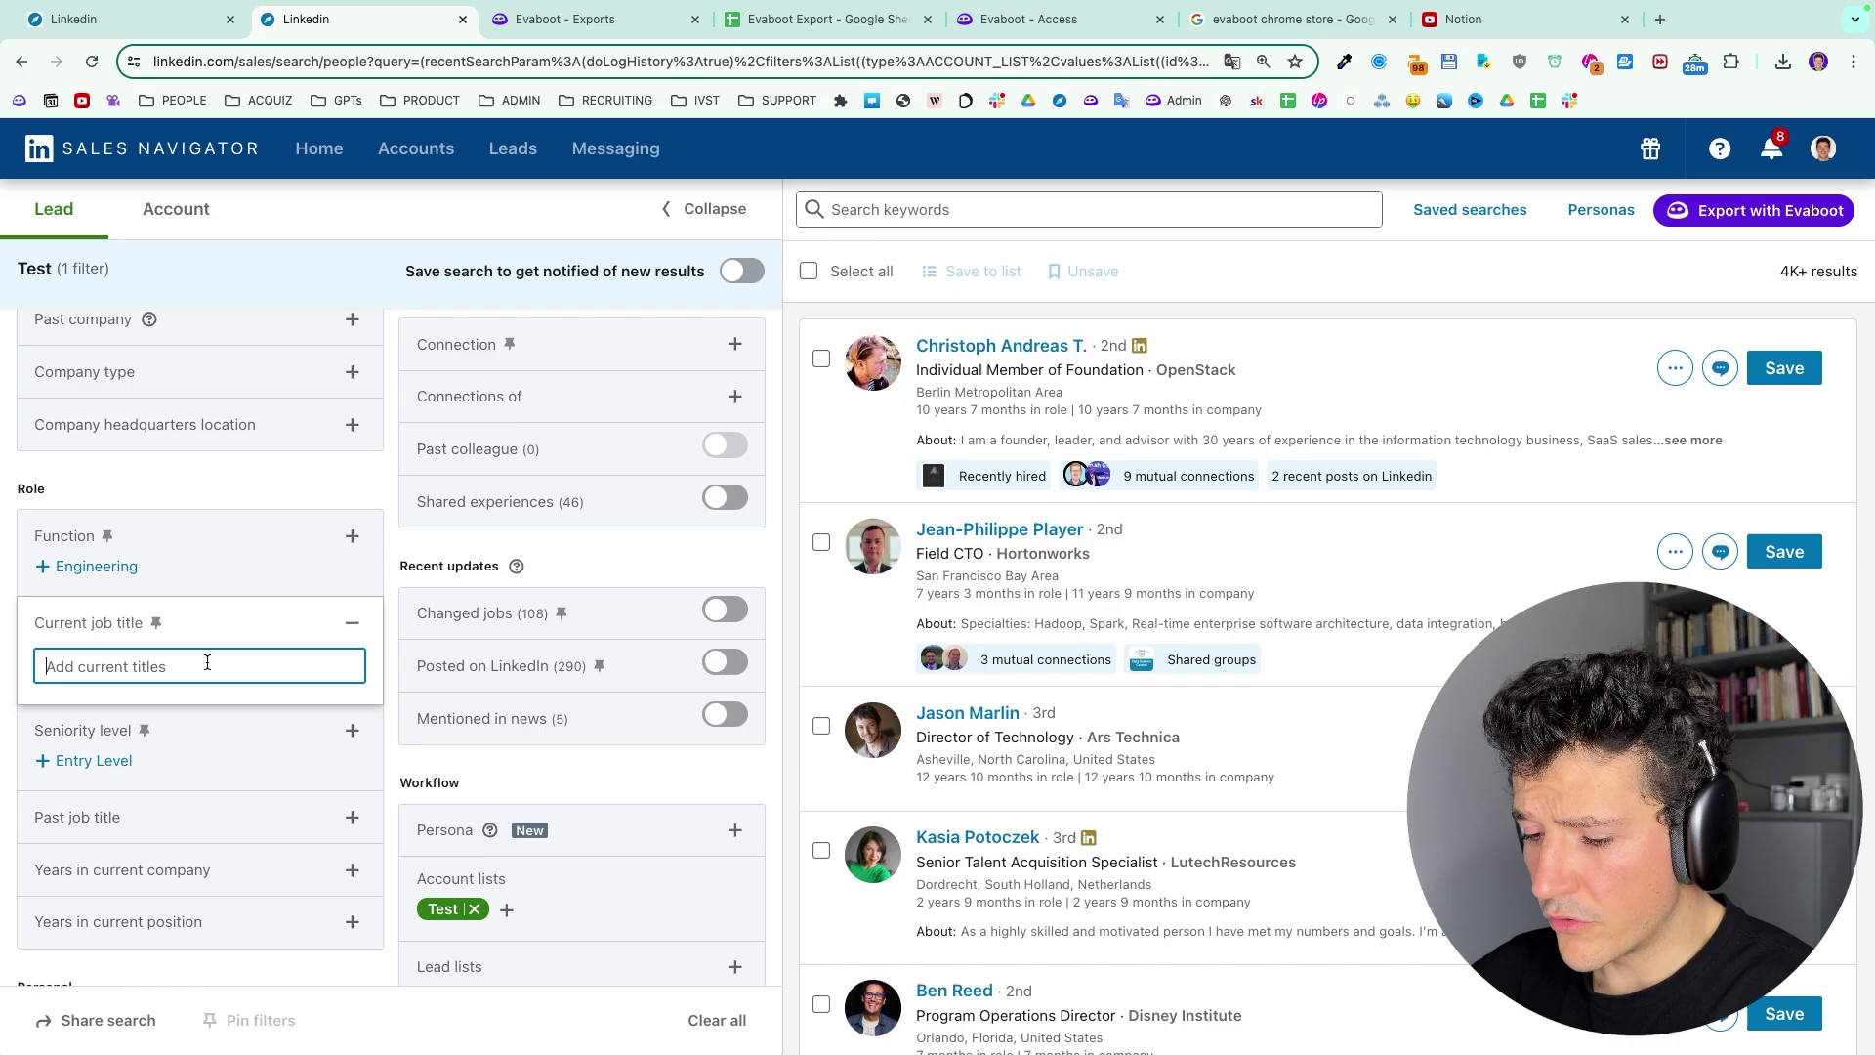
{"action": "type", "text": "He"}
{"action": "type", "text": "ad of S"}
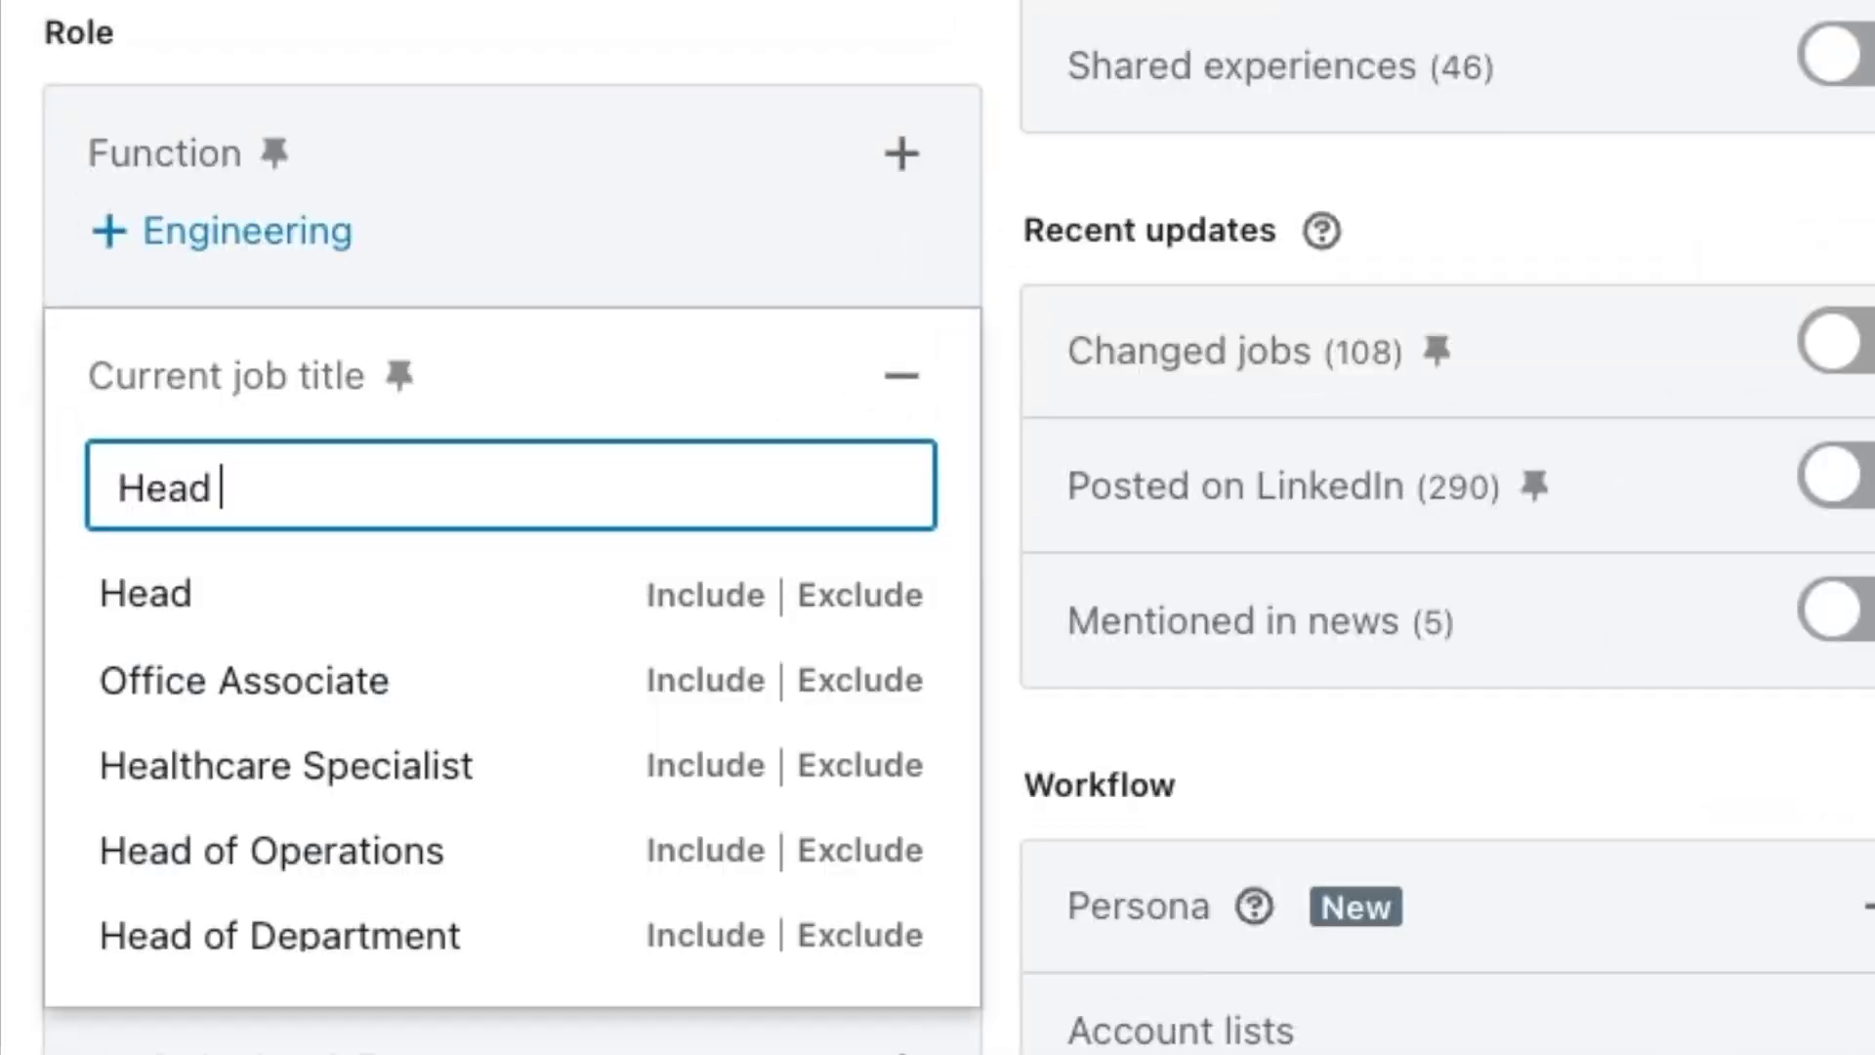
{"action": "type", "text": "ales"}
{"action": "key", "text": "Return"}
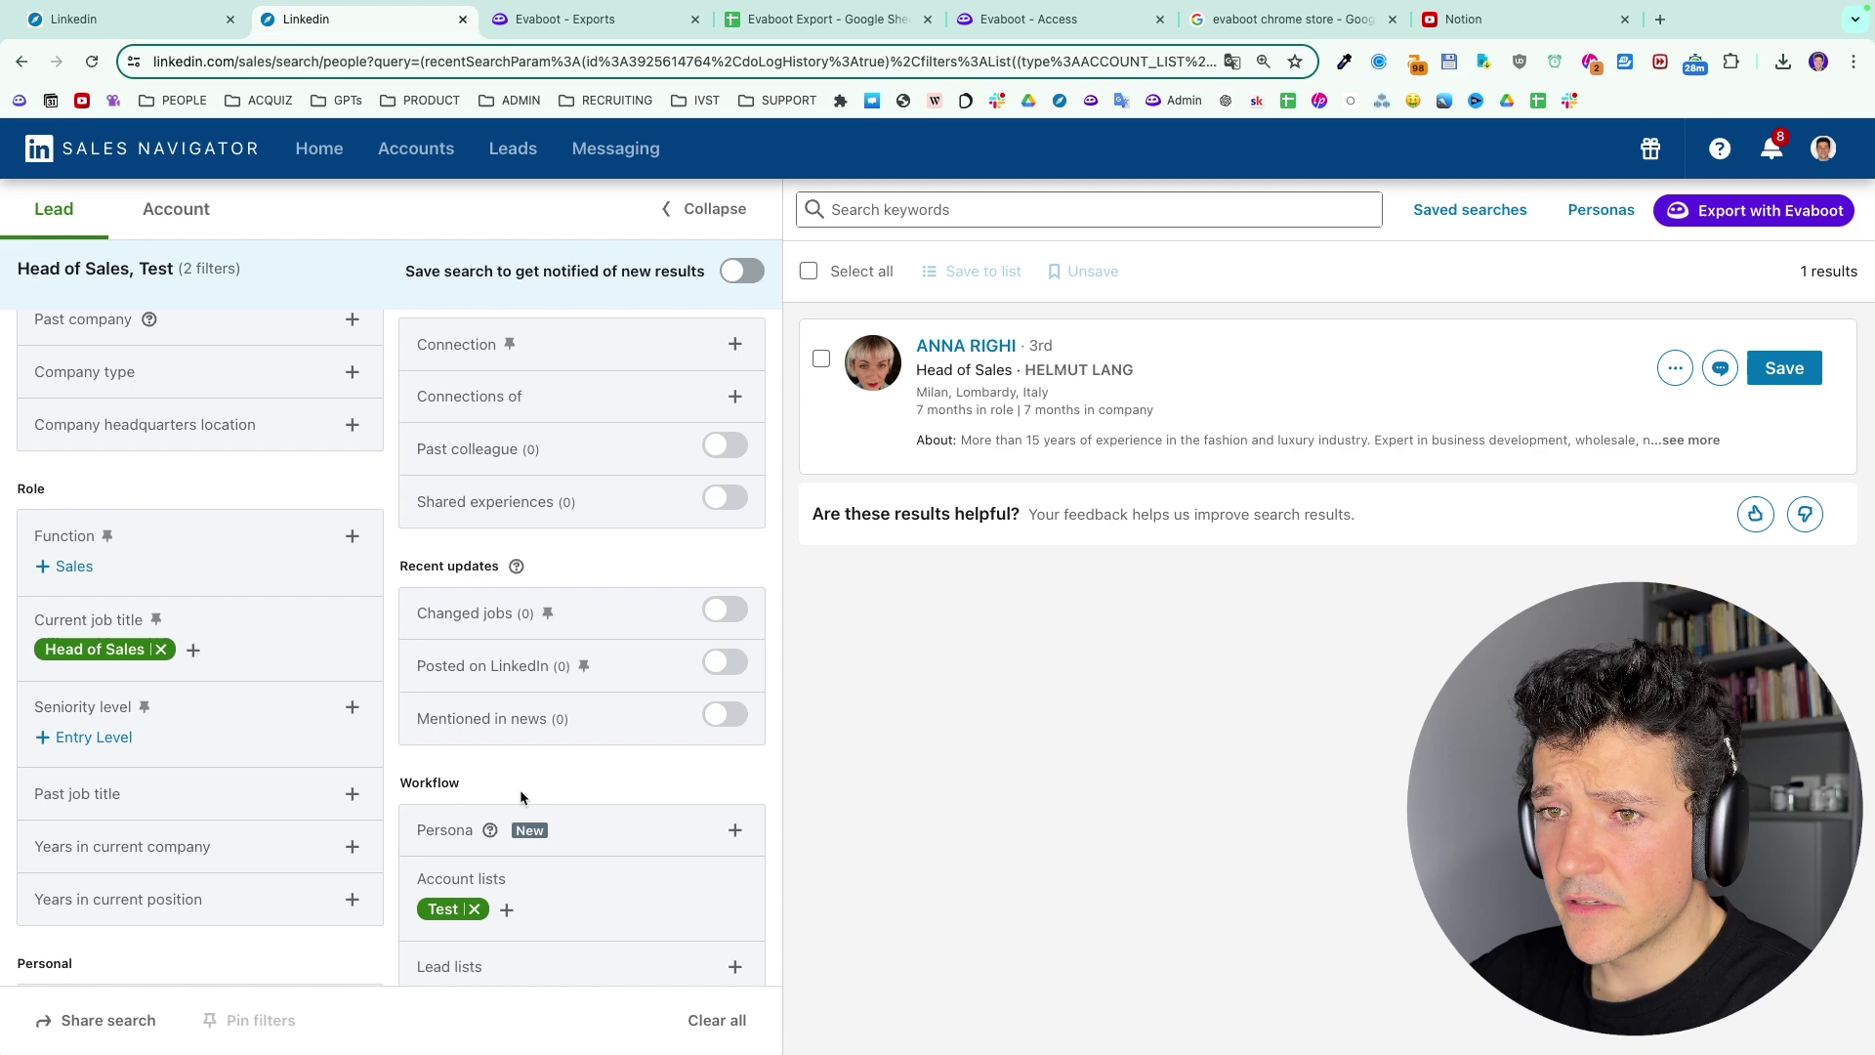
- Swap the Head of Sales job title filter for CEO, returning 41 leads
{"action": "left_click", "coordinate": [160, 649]}
{"action": "left_click", "coordinate": [218, 636]}
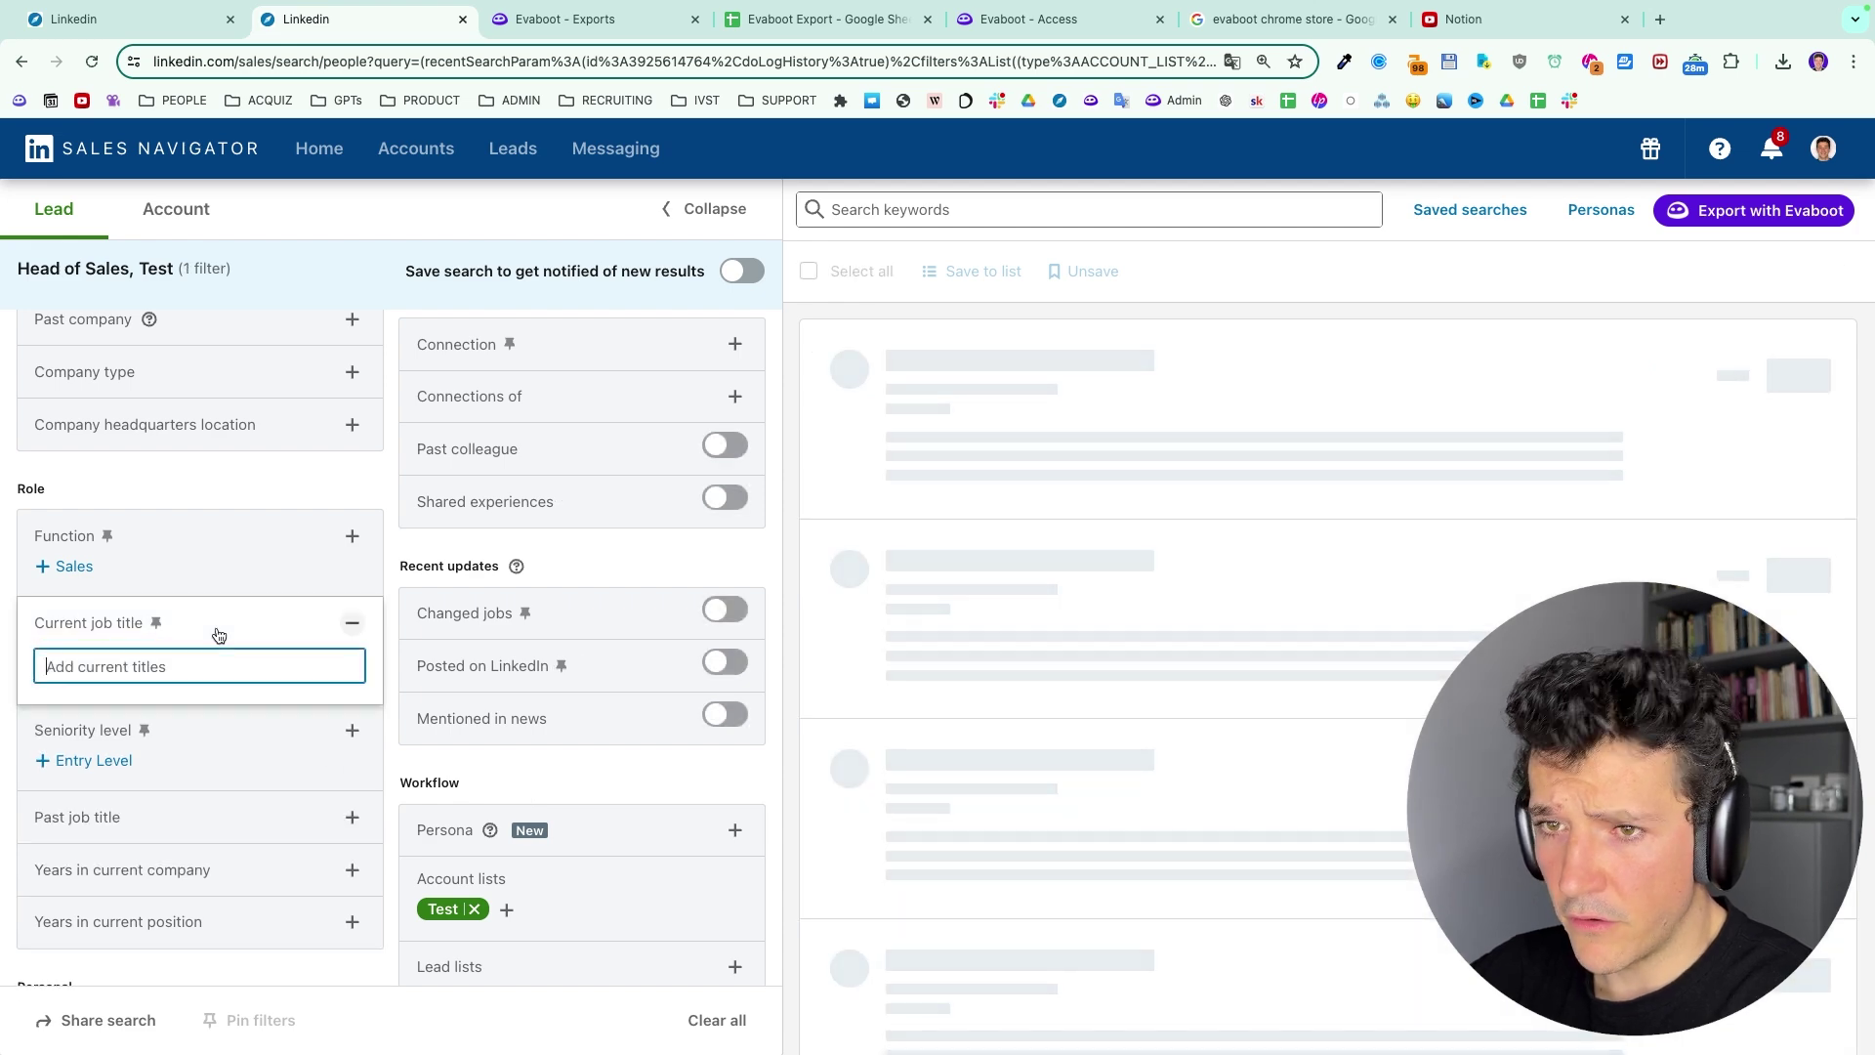
{"action": "type", "text": "CEO"}
{"action": "key", "text": "Return"}
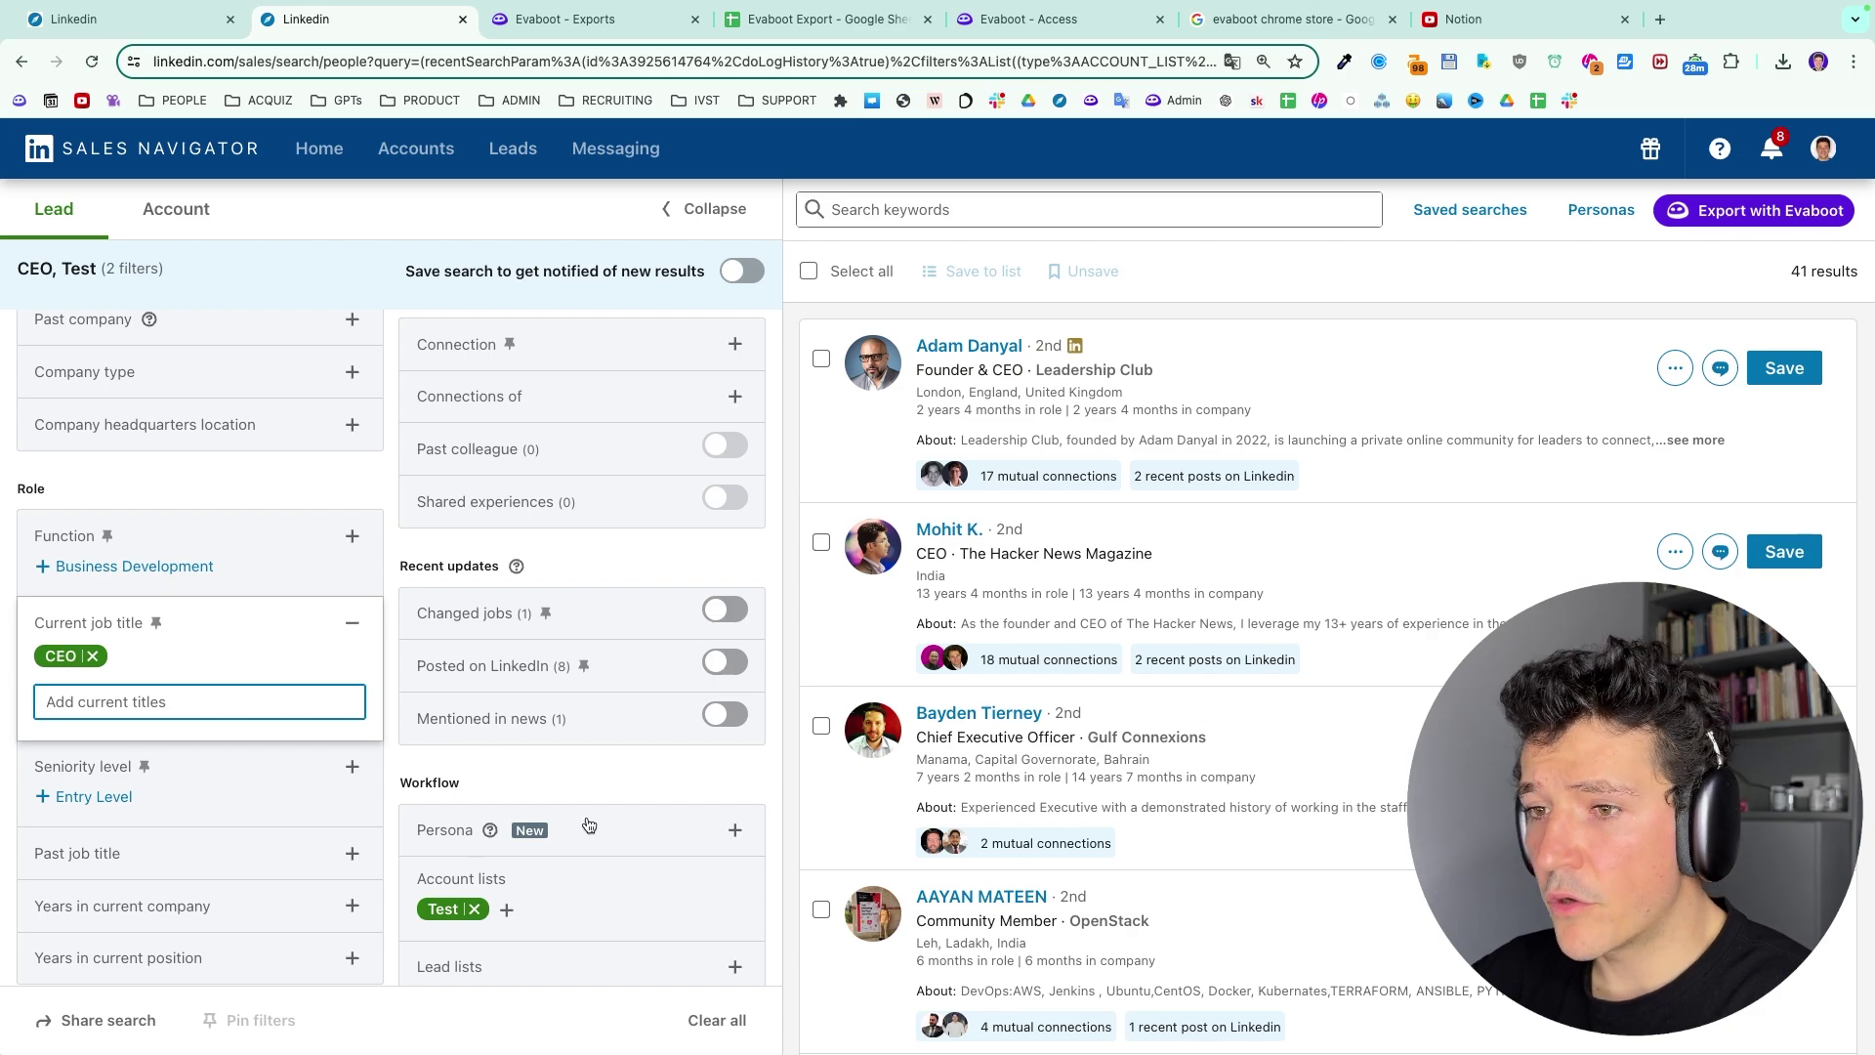
{"action": "scroll", "coordinate": [478, 893], "scroll_direction": "up", "scroll_amount": 5}
{"action": "scroll", "coordinate": [597, 705], "scroll_direction": "down", "scroll_amount": 5}
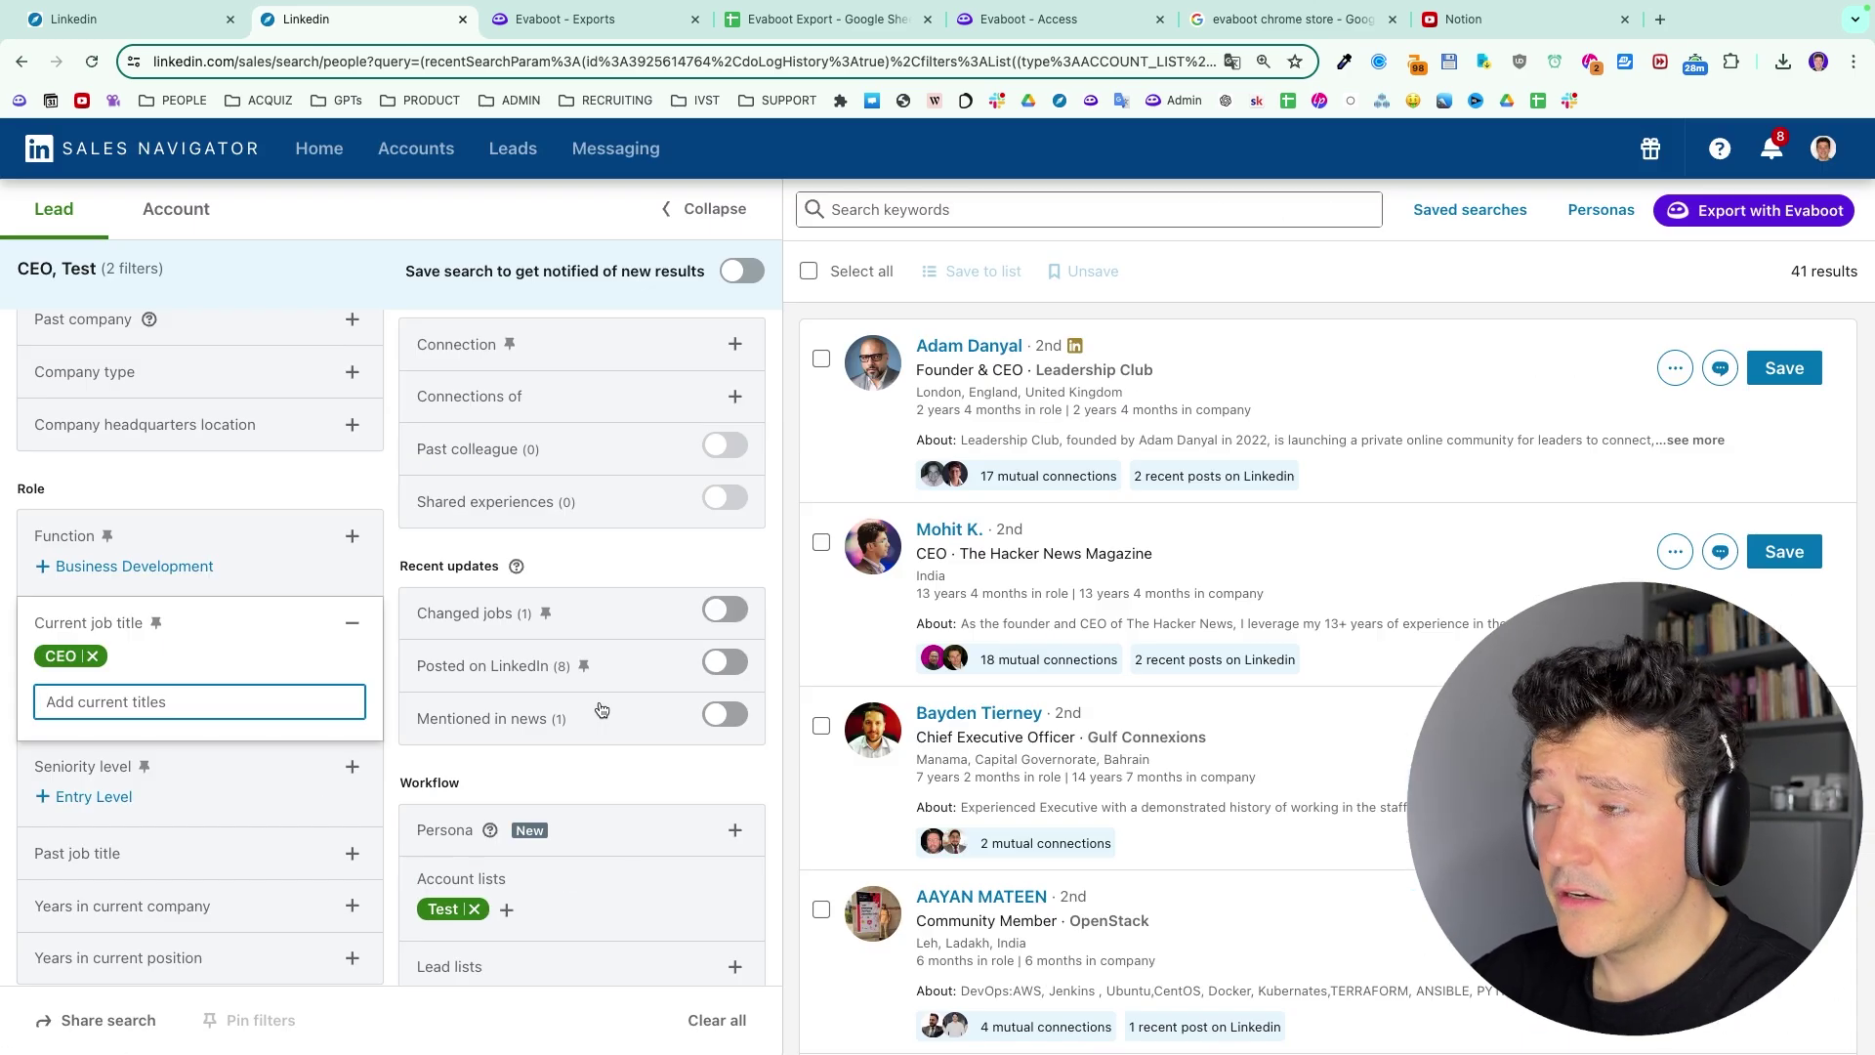